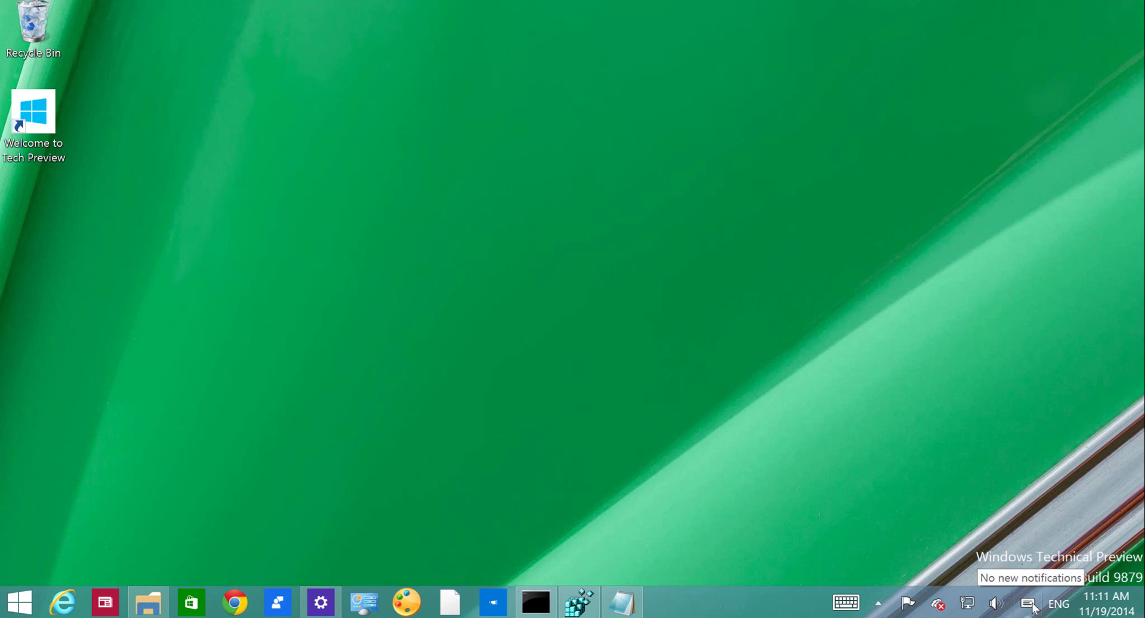
- Open and close the Notifications pane several times, leaving it closed
{"action": "left_click", "coordinate": [1028, 604]}
{"action": "left_click", "coordinate": [1029, 604]}
{"action": "left_click", "coordinate": [1032, 604]}
{"action": "left_click", "coordinate": [1033, 604]}
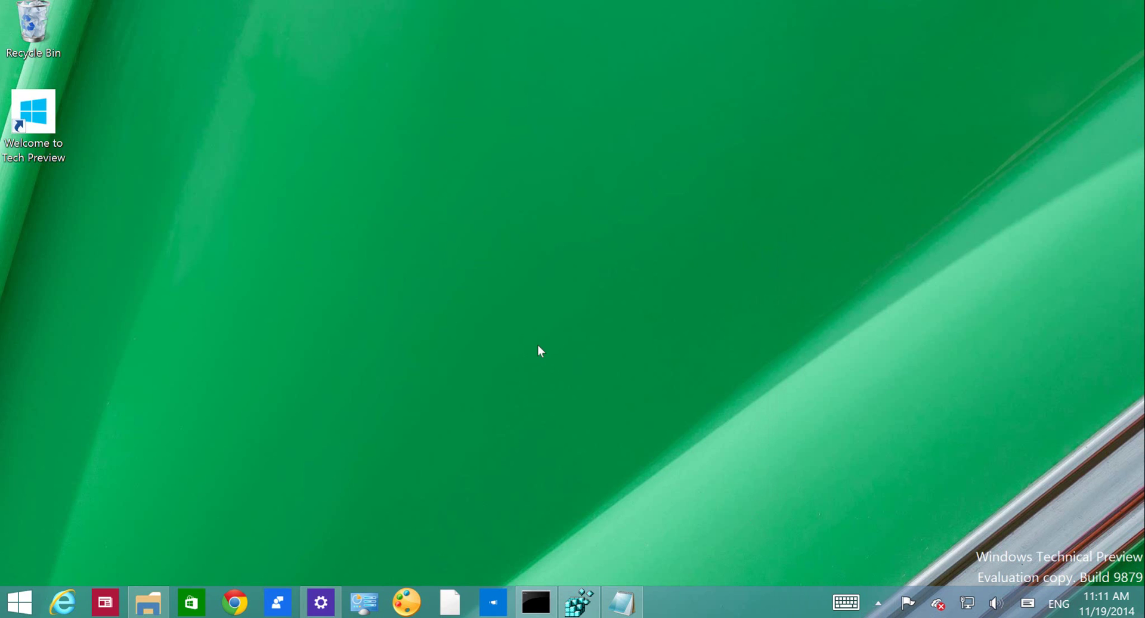
{"action": "key", "text": "super+a"}
{"action": "key", "text": "super+a"}
{"action": "key", "text": "super+a"}
{"action": "key", "text": "super+a"}
{"action": "key", "text": "super+a"}
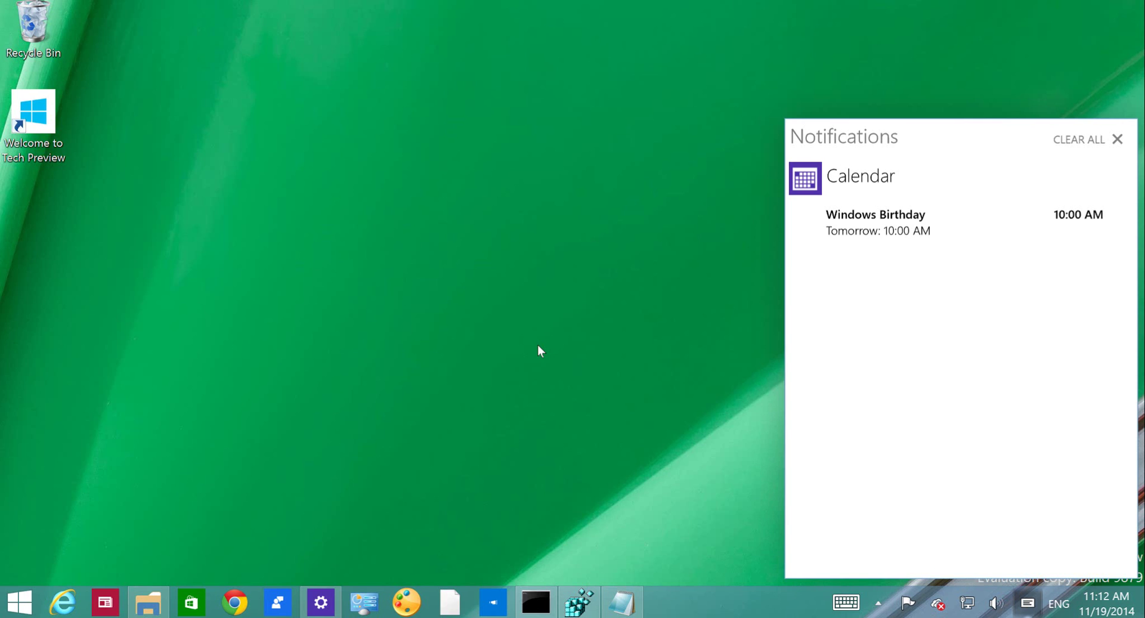
{"action": "key", "text": "super+a"}
{"action": "key", "text": "super+a"}
{"action": "key", "text": "super+a"}
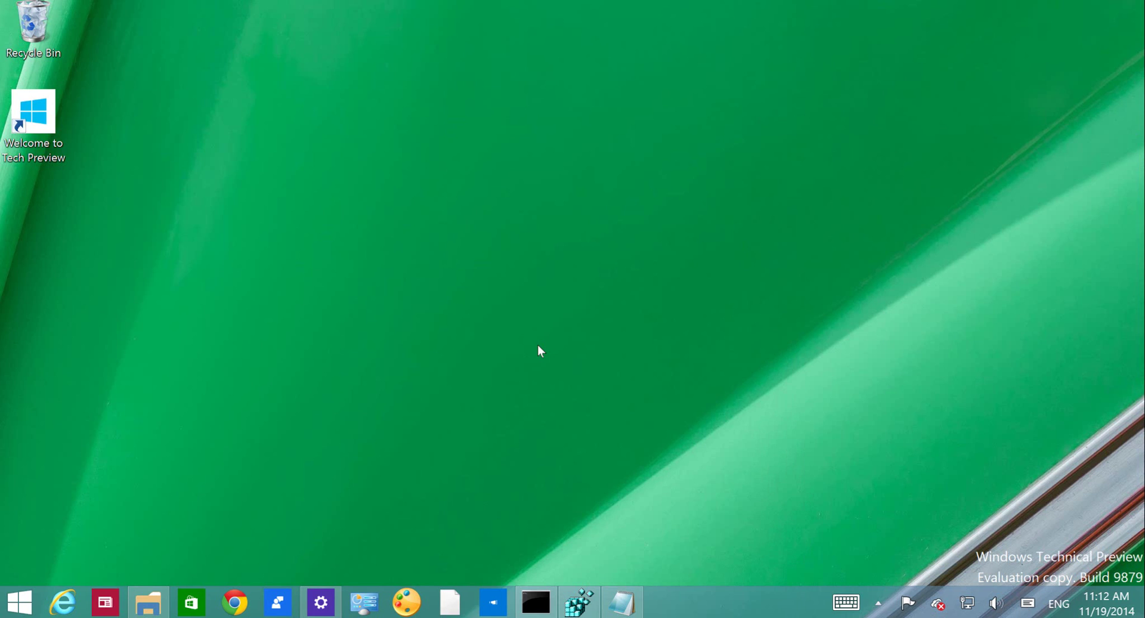
- Bring up the Command Prompt window and switch it to maximized, to full screen and back to its normal size
{"action": "left_click", "coordinate": [548, 599]}
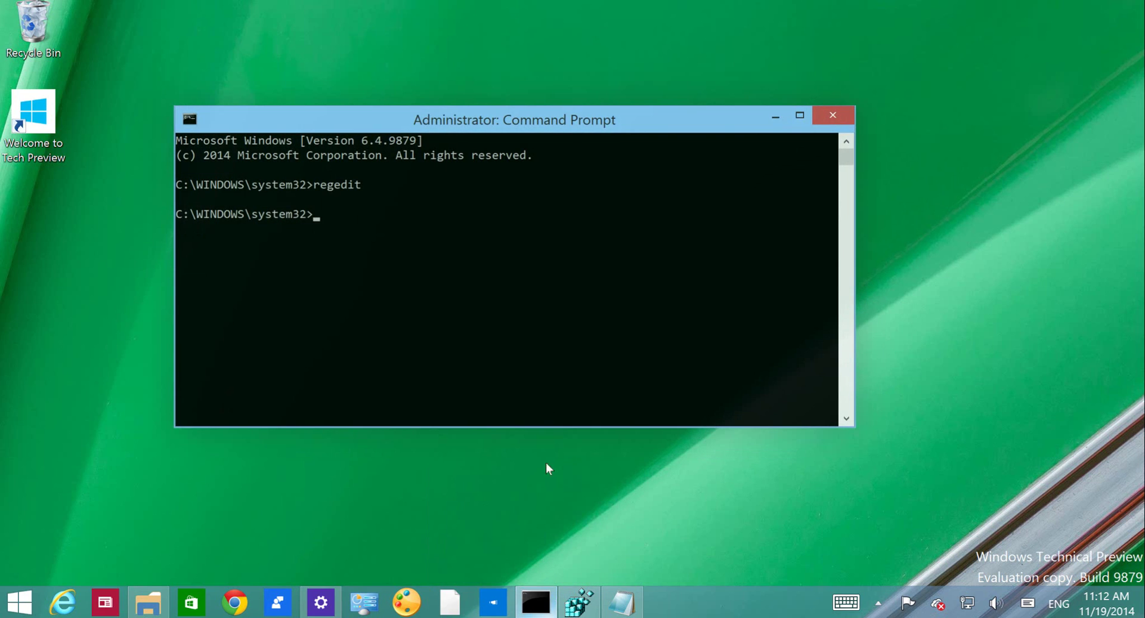
{"action": "double_click", "coordinate": [560, 118]}
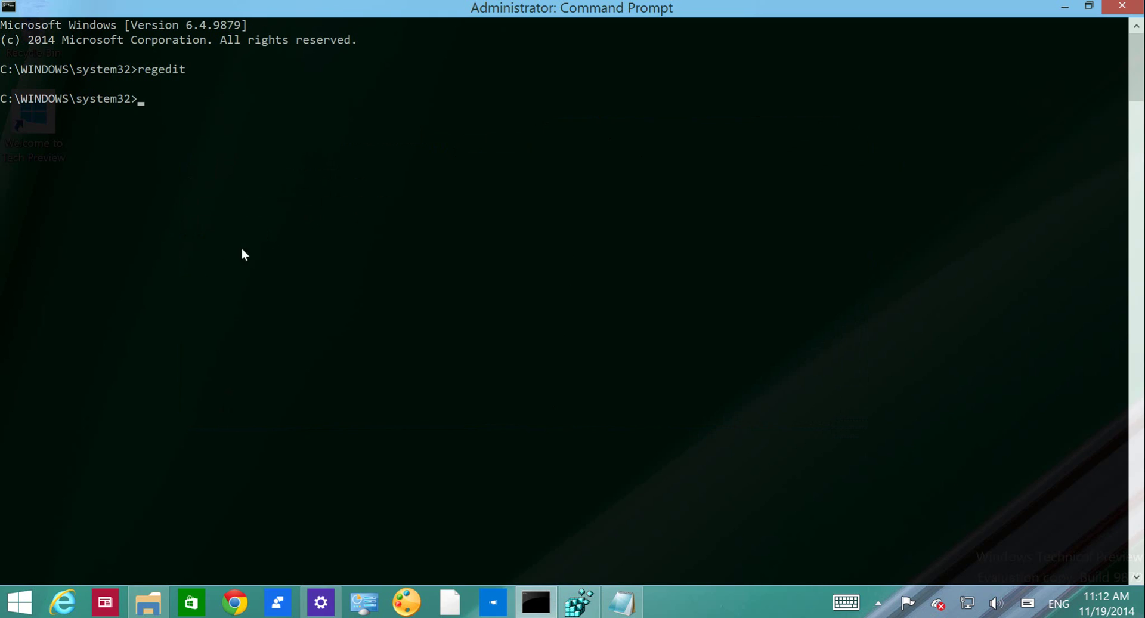
{"action": "double_click", "coordinate": [505, 8]}
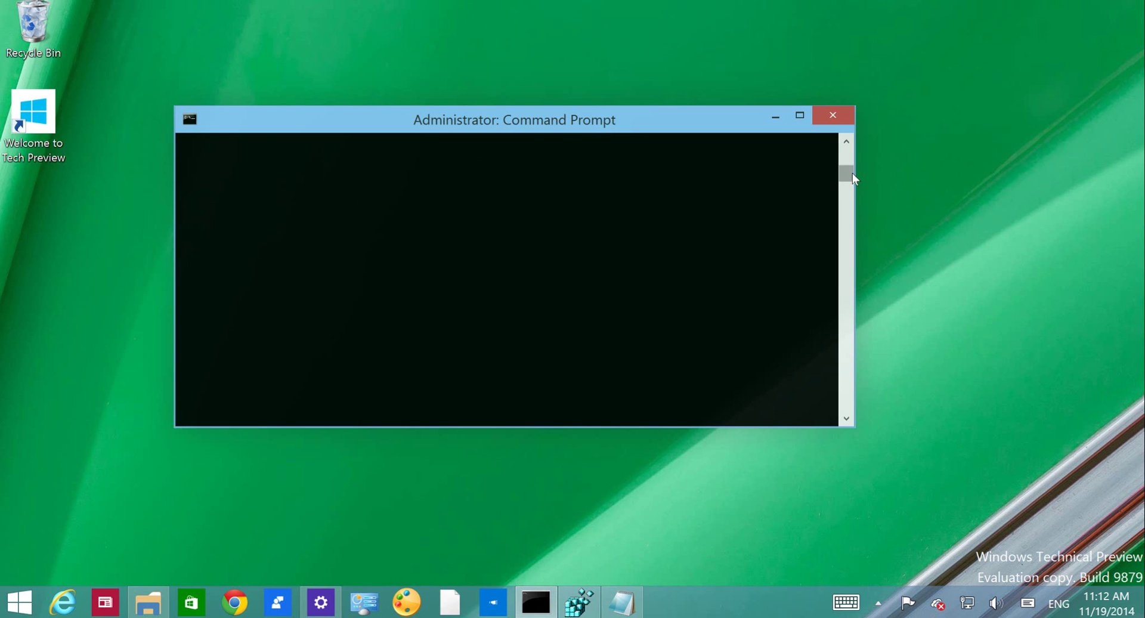
{"action": "left_click_drag", "start_coordinate": [853, 173], "coordinate": [851, 156]}
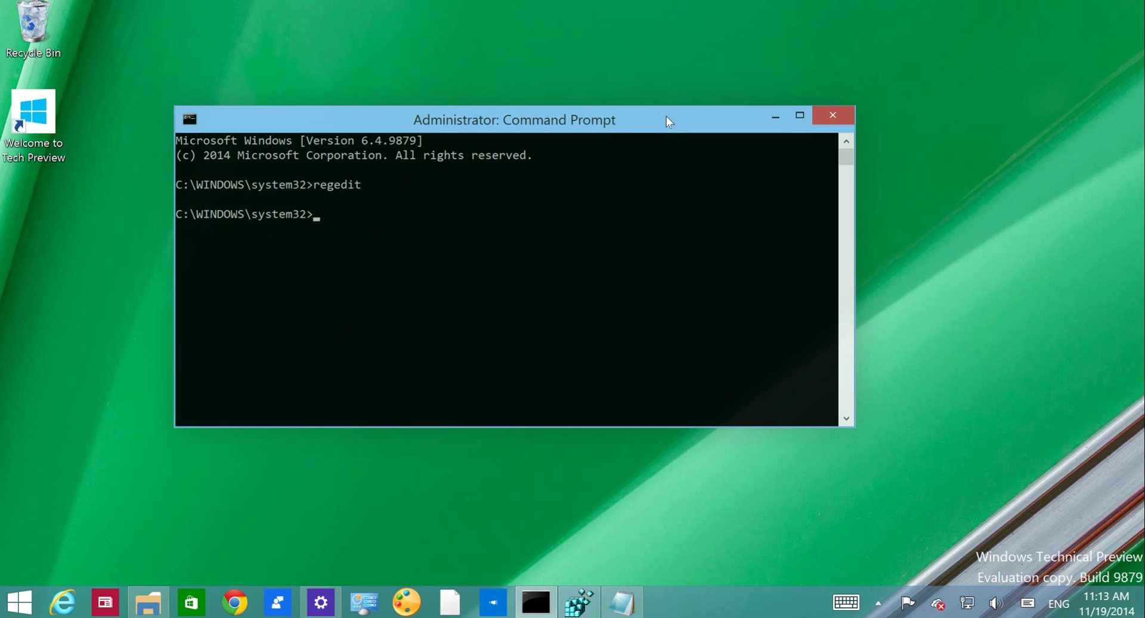
{"action": "key", "text": "alt+Return"}
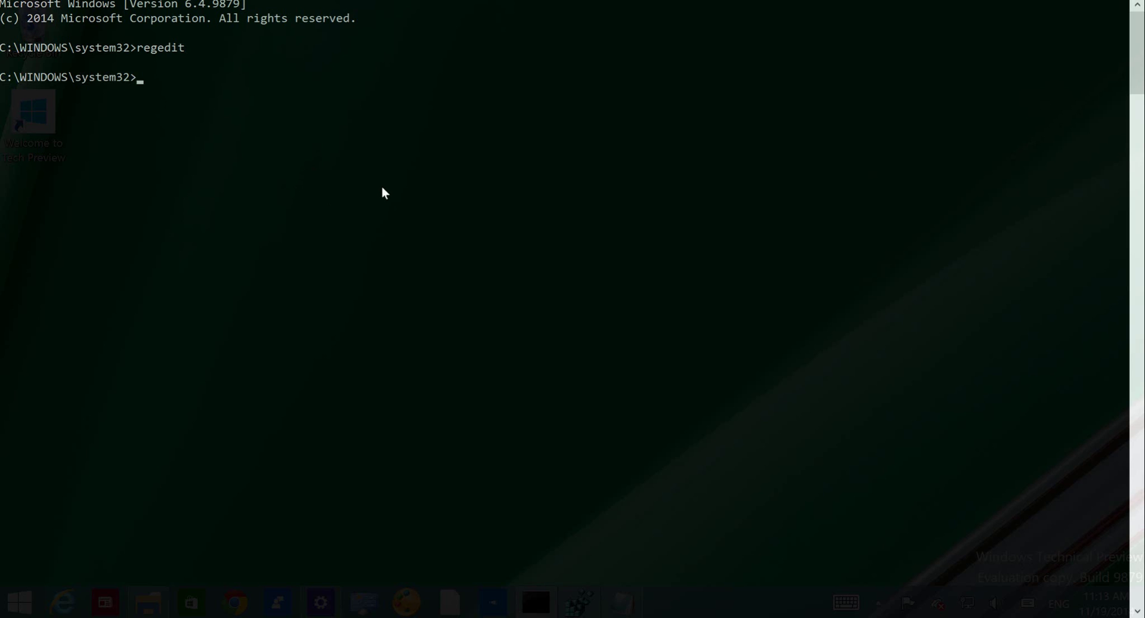
{"action": "key", "text": "alt+Return"}
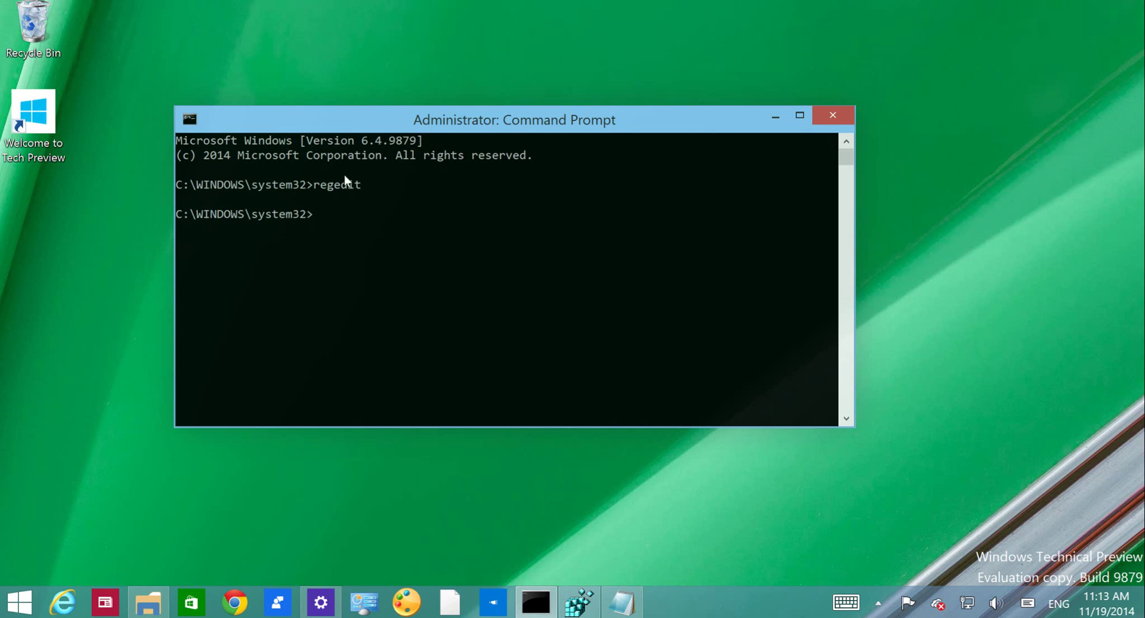
- Lower the Command Prompt's opacity to slightly above the middle of the 30% to 100% range in its experimental properties
{"action": "left_click_drag", "start_coordinate": [471, 126], "coordinate": [424, 109]}
{"action": "right_click", "coordinate": [422, 105]}
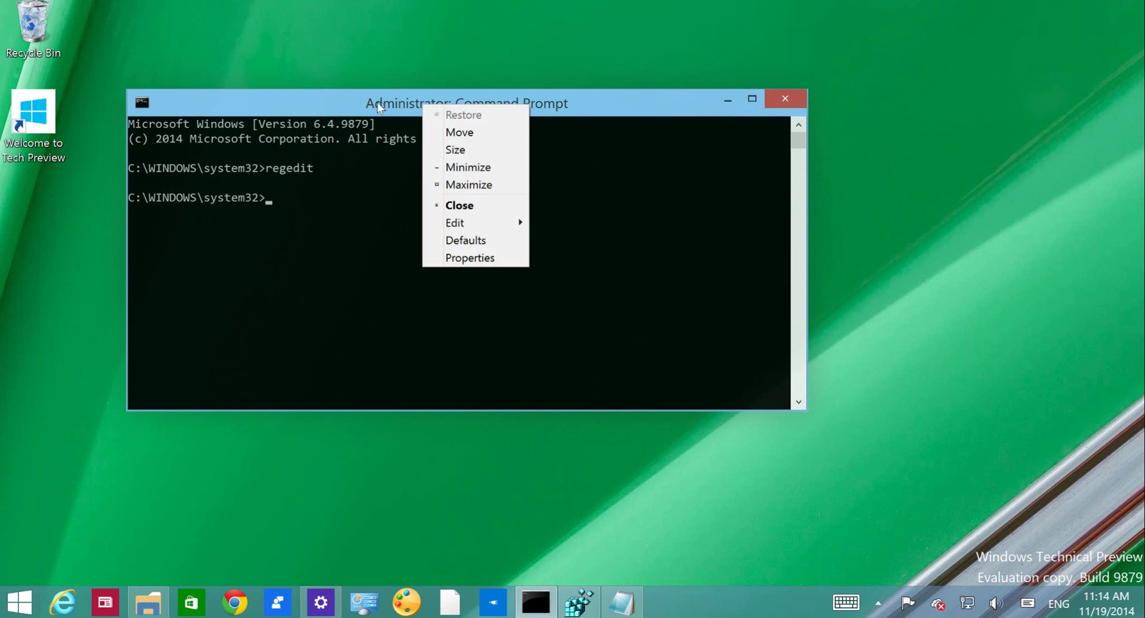
{"action": "left_click", "coordinate": [470, 258]}
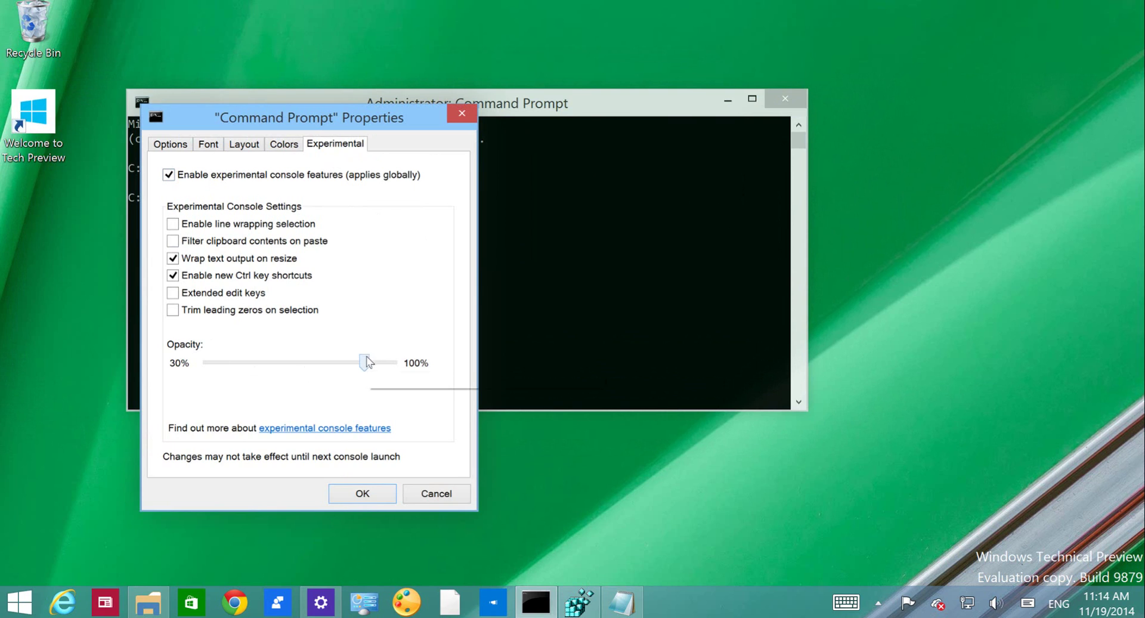
{"action": "left_click_drag", "start_coordinate": [373, 370], "coordinate": [322, 369]}
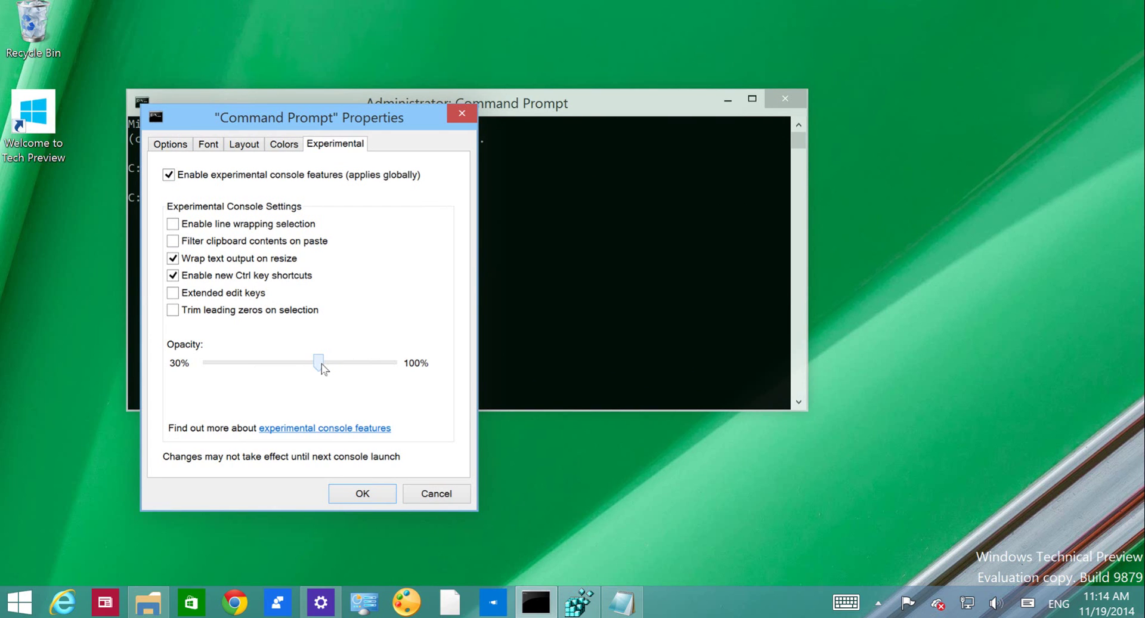
{"action": "left_click", "coordinate": [362, 494]}
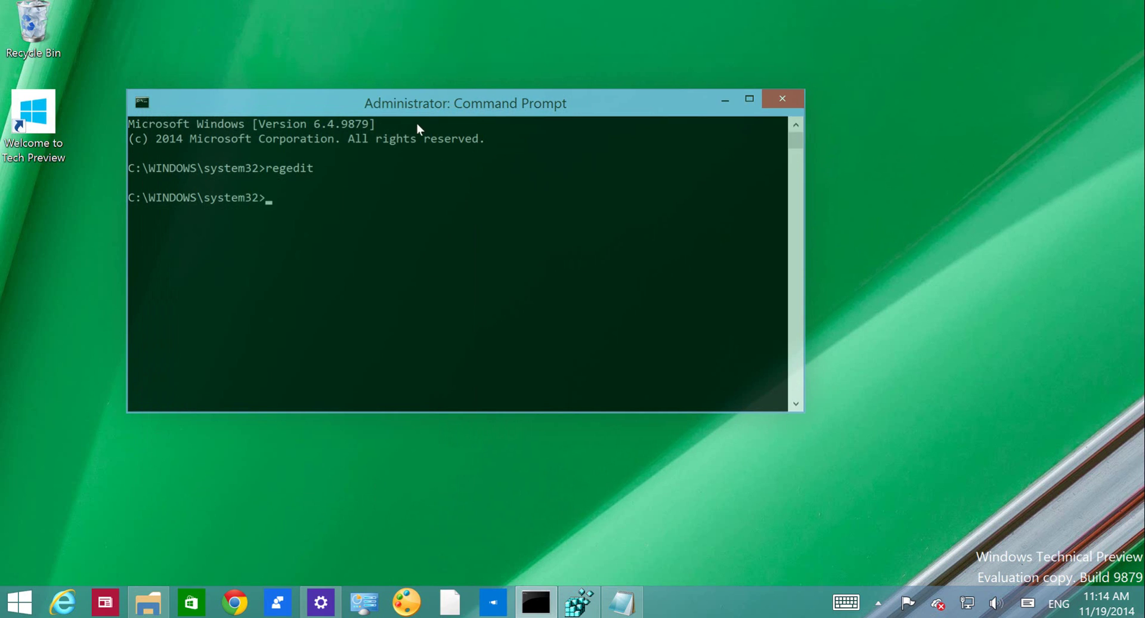
- Move the semi-transparent Command Prompt window around the desktop, and minimize it
{"action": "left_click_drag", "start_coordinate": [422, 104], "coordinate": [310, 59]}
{"action": "left_click_drag", "start_coordinate": [384, 110], "coordinate": [442, 125]}
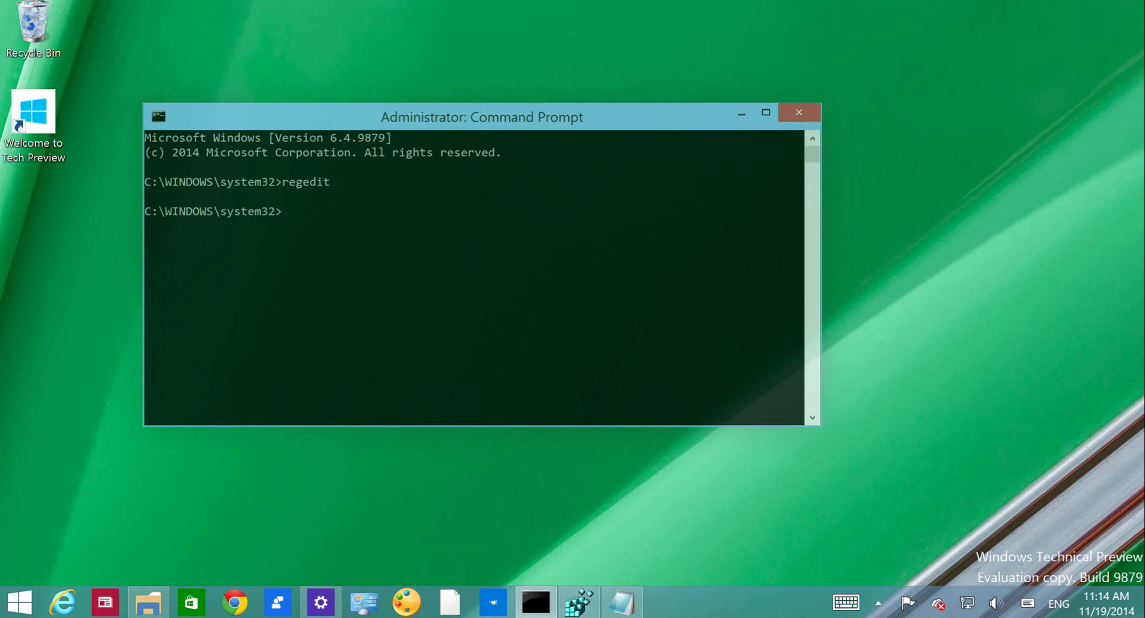
{"action": "left_click", "coordinate": [738, 116]}
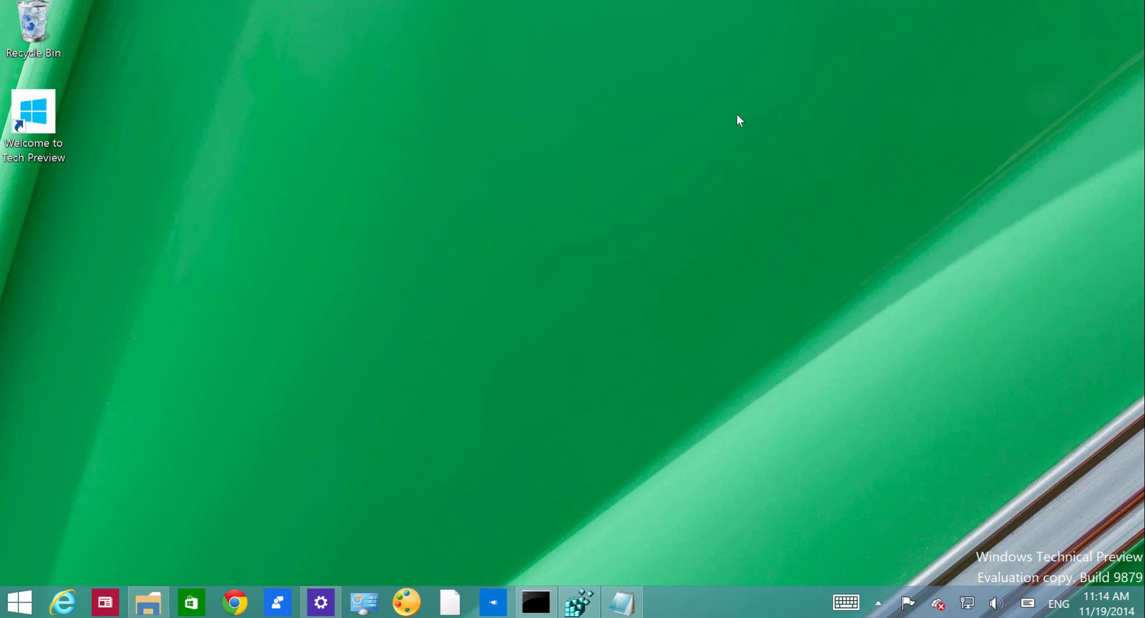
- Open the OneDrive settings and view the options for choosing which folders to sync
{"action": "right_click", "coordinate": [938, 606]}
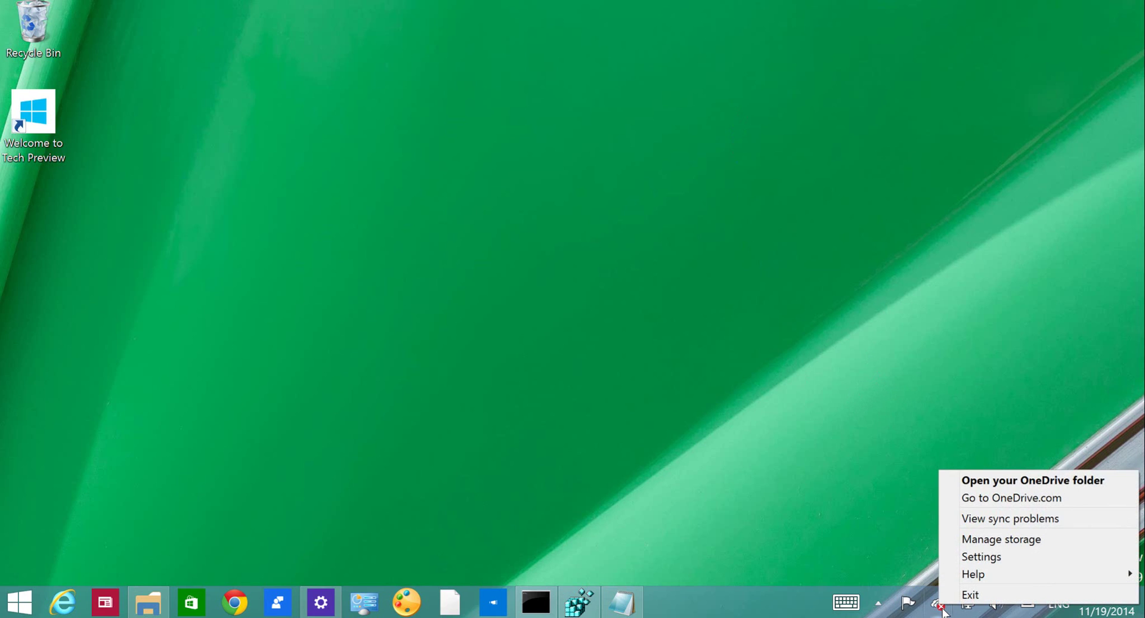
{"action": "left_click", "coordinate": [990, 563]}
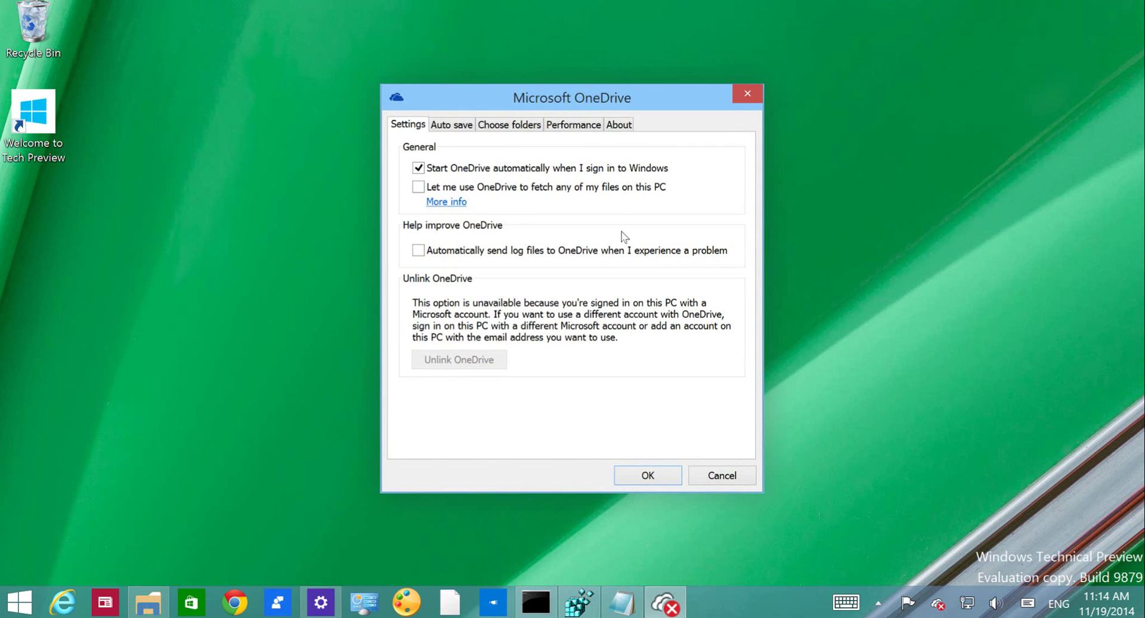
{"action": "left_click_drag", "start_coordinate": [574, 101], "coordinate": [510, 77]}
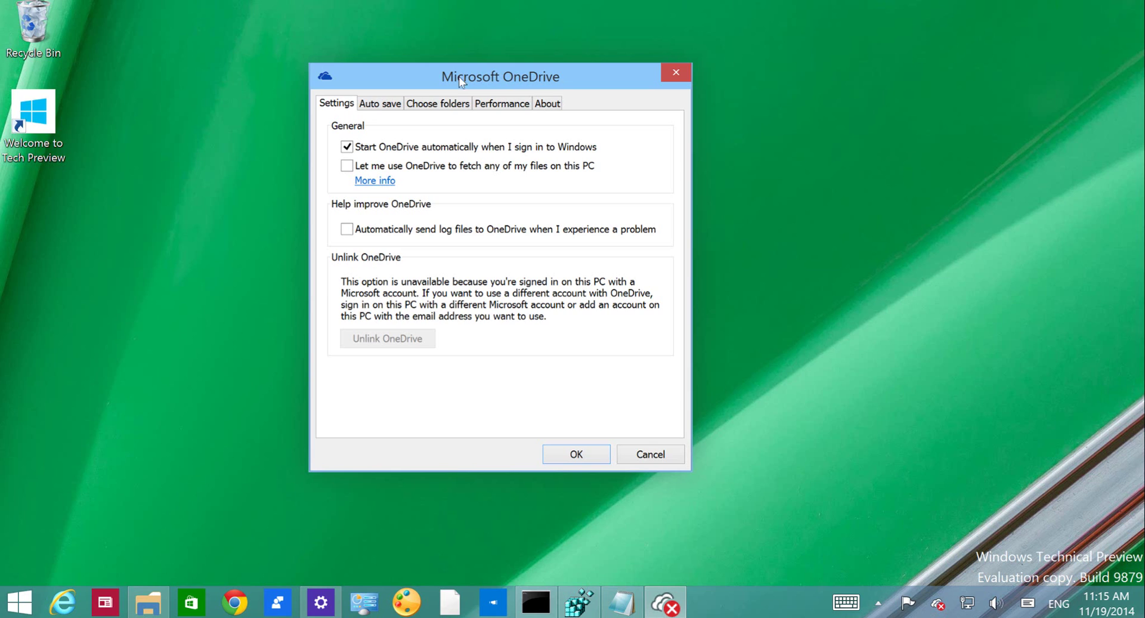
{"action": "left_click", "coordinate": [442, 110]}
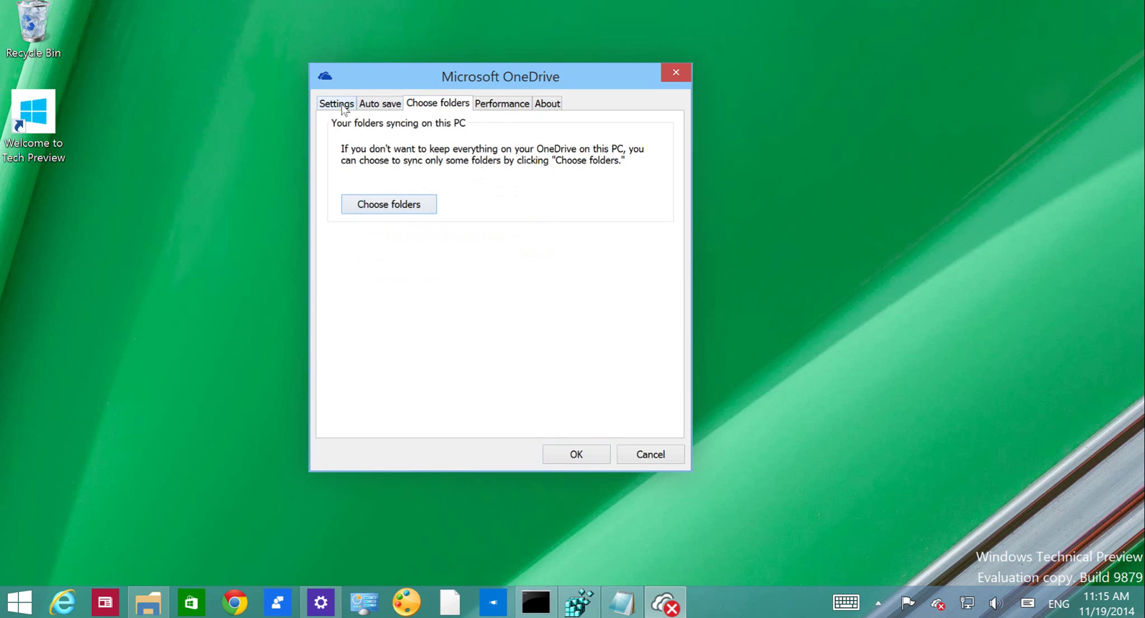
{"action": "left_click", "coordinate": [411, 206]}
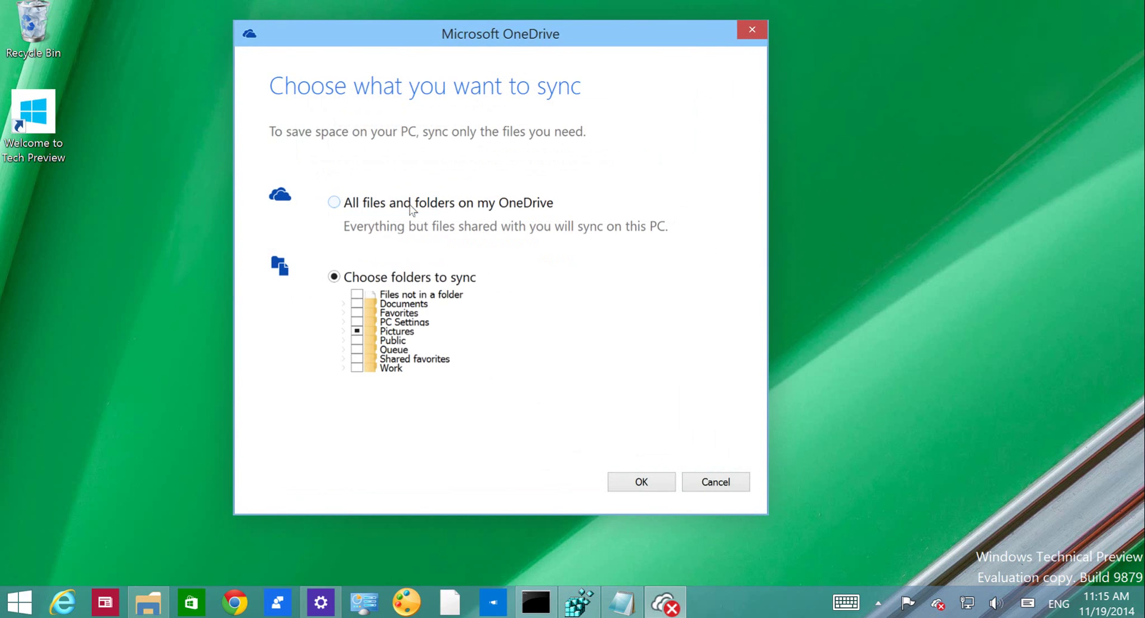
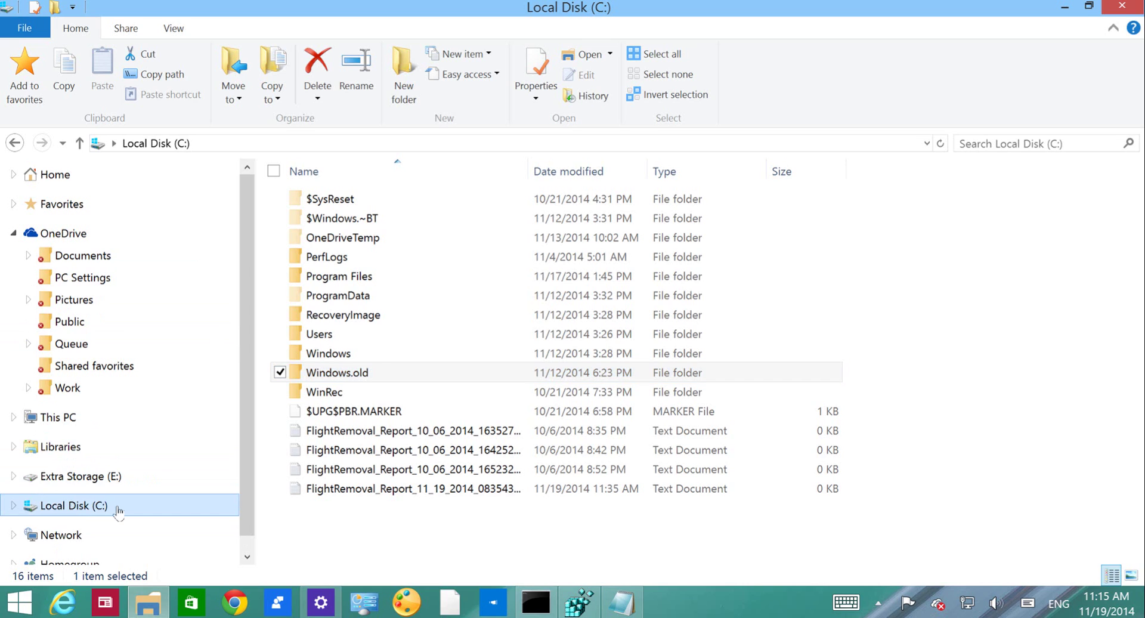
- Show the properties of Local Disk (C:) and clear File Explorer out of the way by minimizing it
{"action": "right_click", "coordinate": [71, 510]}
{"action": "left_click", "coordinate": [47, 495]}
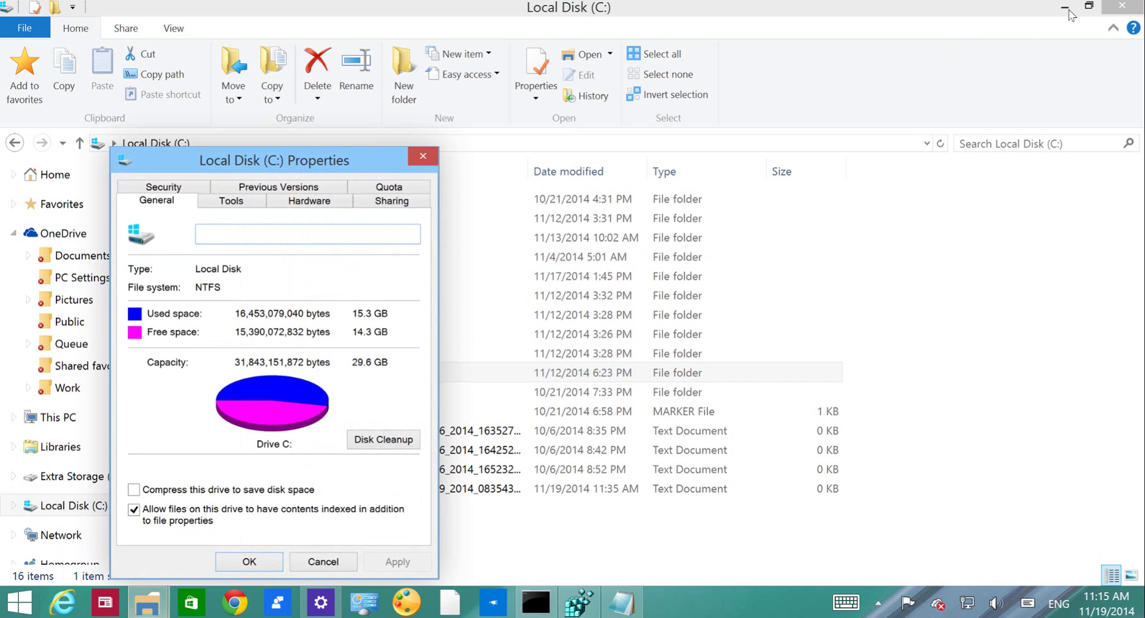
{"action": "left_click", "coordinate": [1064, 6]}
{"action": "left_click_drag", "start_coordinate": [328, 159], "coordinate": [546, 69]}
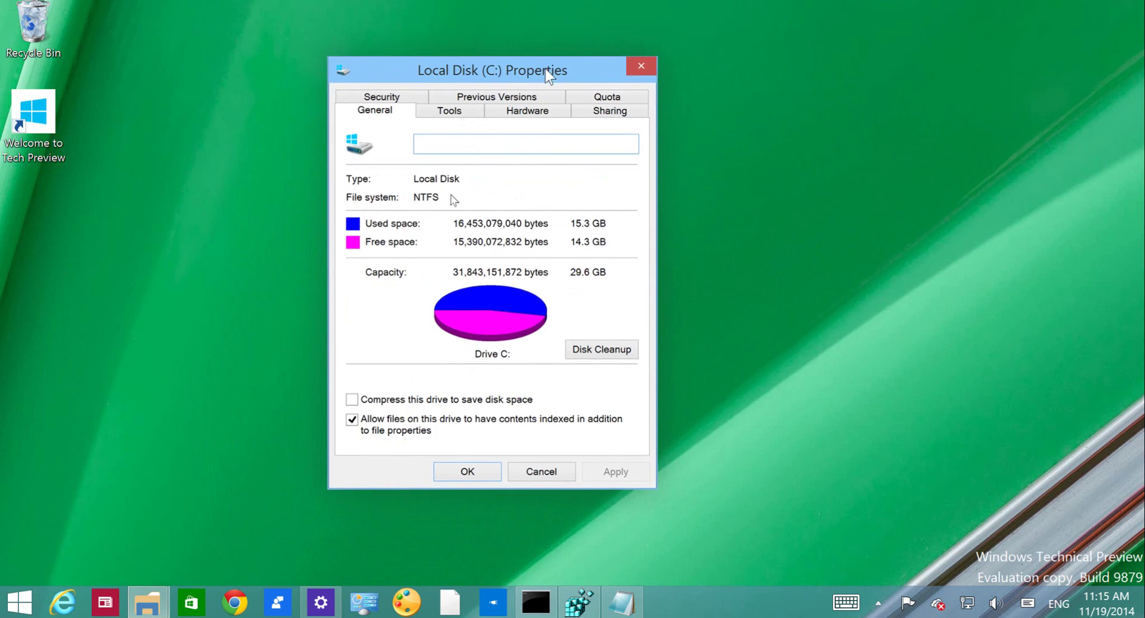
- Start Disk Cleanup for the C: drive from its properties, and cancel the properties dialog
{"action": "left_click", "coordinate": [599, 352]}
{"action": "left_click_drag", "start_coordinate": [485, 73], "coordinate": [510, 66]}
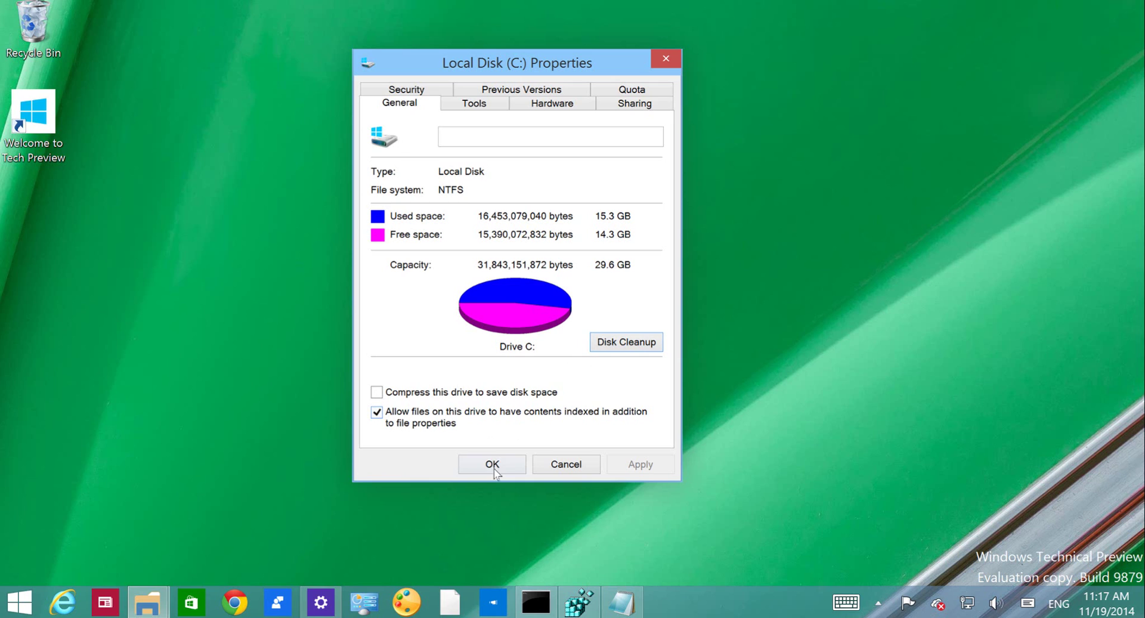
{"action": "left_click", "coordinate": [569, 463]}
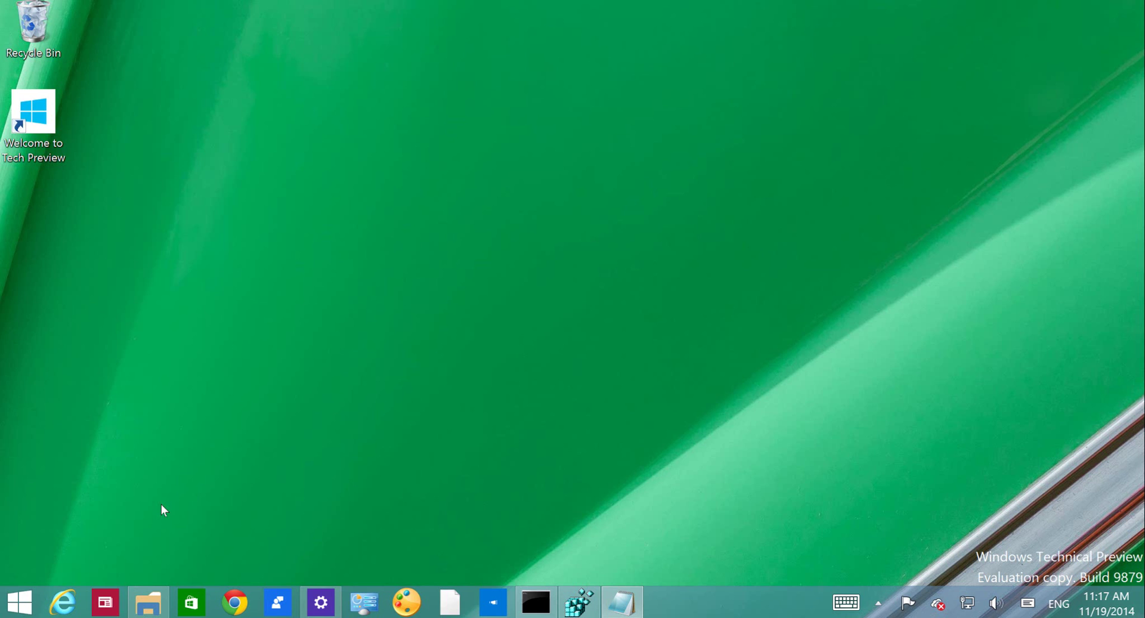
- Bring up the Run dialog and dismiss it without running anything
{"action": "key", "text": "super+r"}
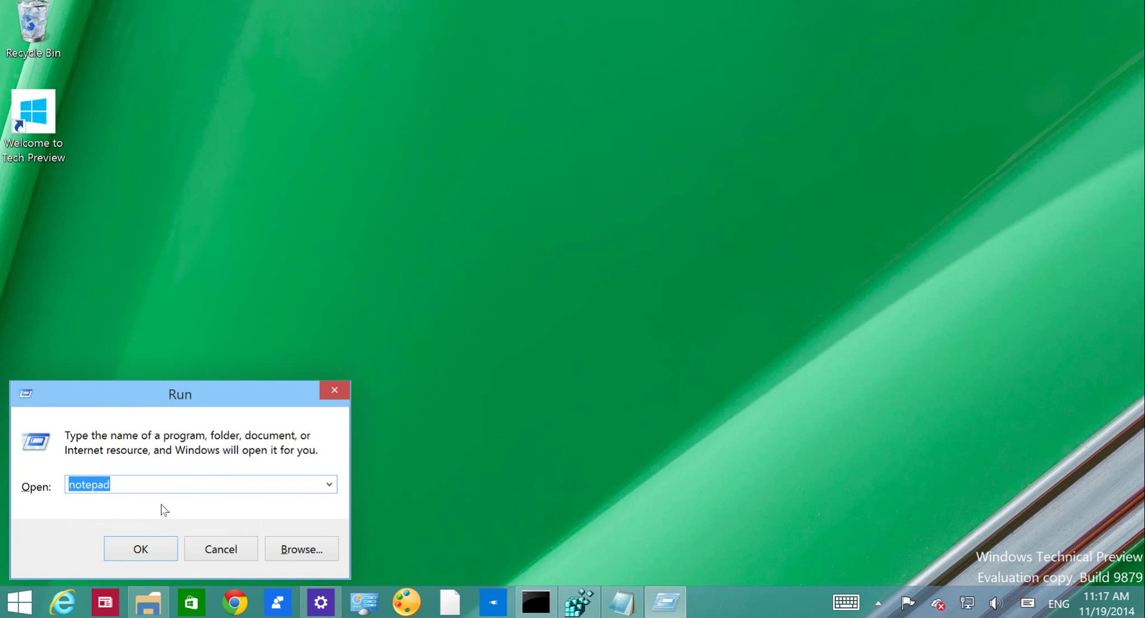
{"action": "left_click", "coordinate": [194, 559]}
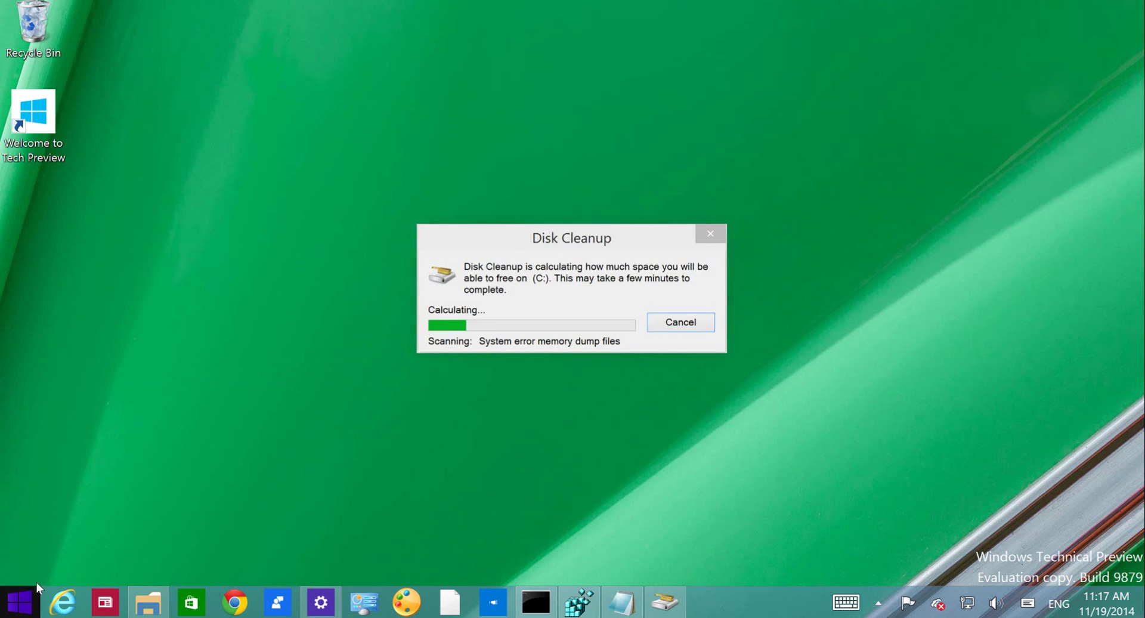
- Request an administrator Command Prompt but decline the User Account Control prompt, and cancel Disk Cleanup for the C: drive
{"action": "right_click", "coordinate": [30, 596]}
{"action": "left_click", "coordinate": [121, 458]}
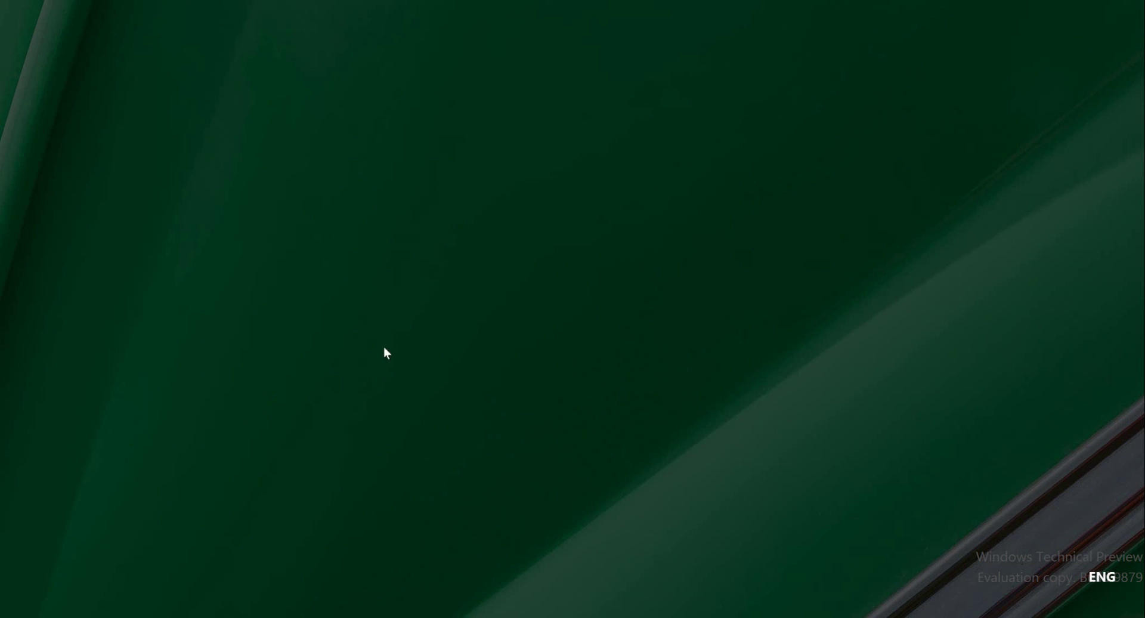
{"action": "left_click_drag", "start_coordinate": [576, 188], "coordinate": [528, 149]}
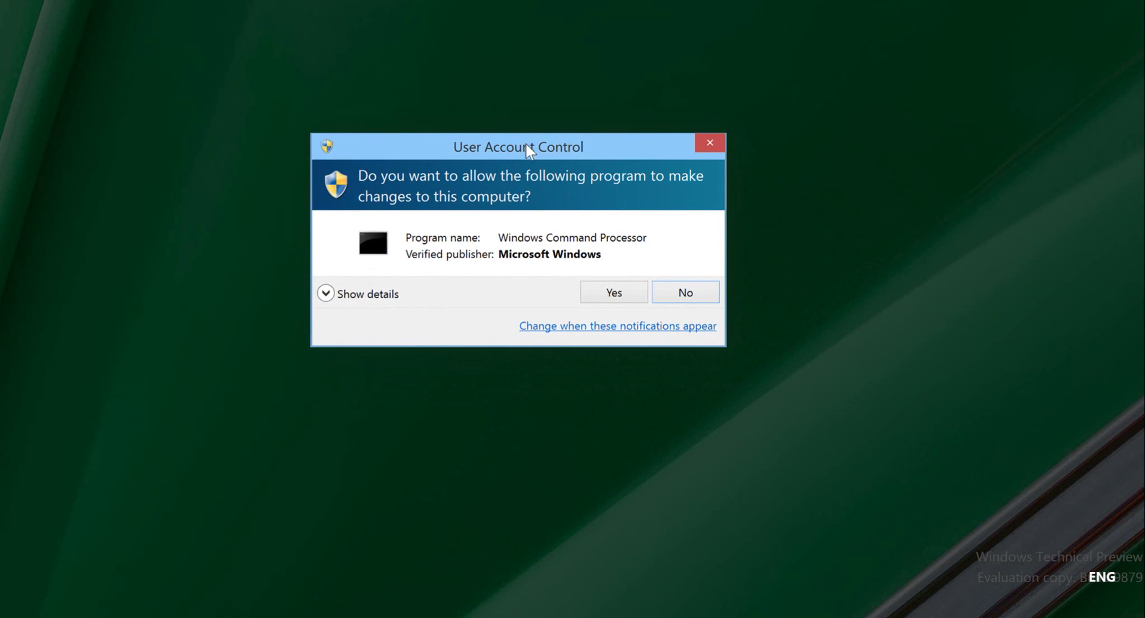
{"action": "left_click", "coordinate": [692, 293]}
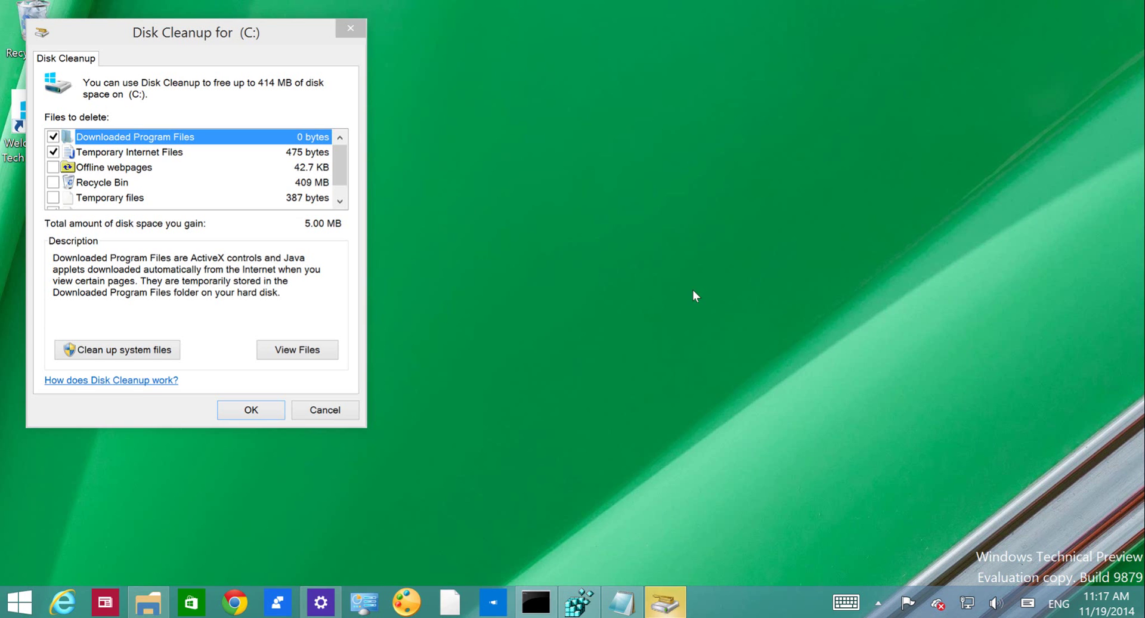
{"action": "left_click", "coordinate": [325, 410]}
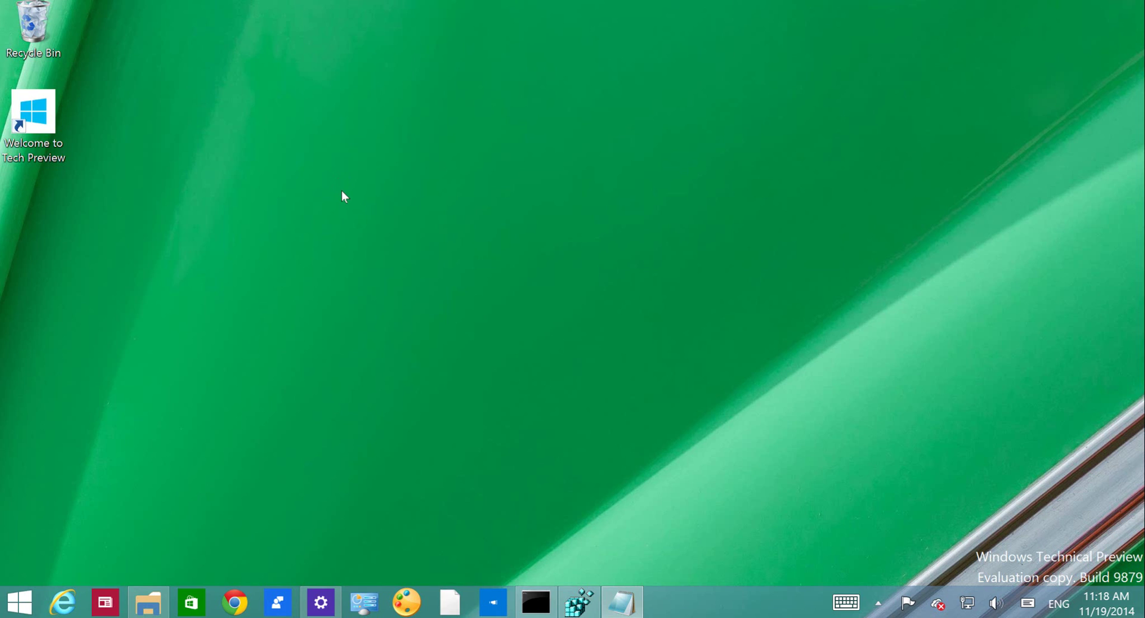
- View the Create a PIN dialog from the sign-in options in PC settings, and cancel it
{"action": "left_click", "coordinate": [321, 602]}
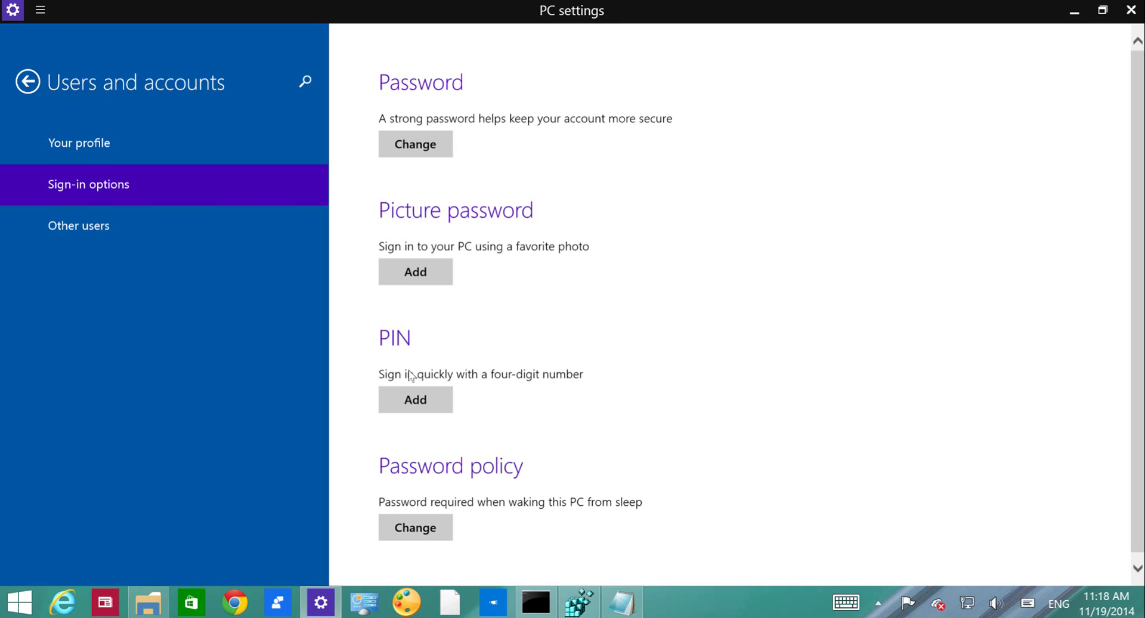
{"action": "left_click", "coordinate": [416, 400]}
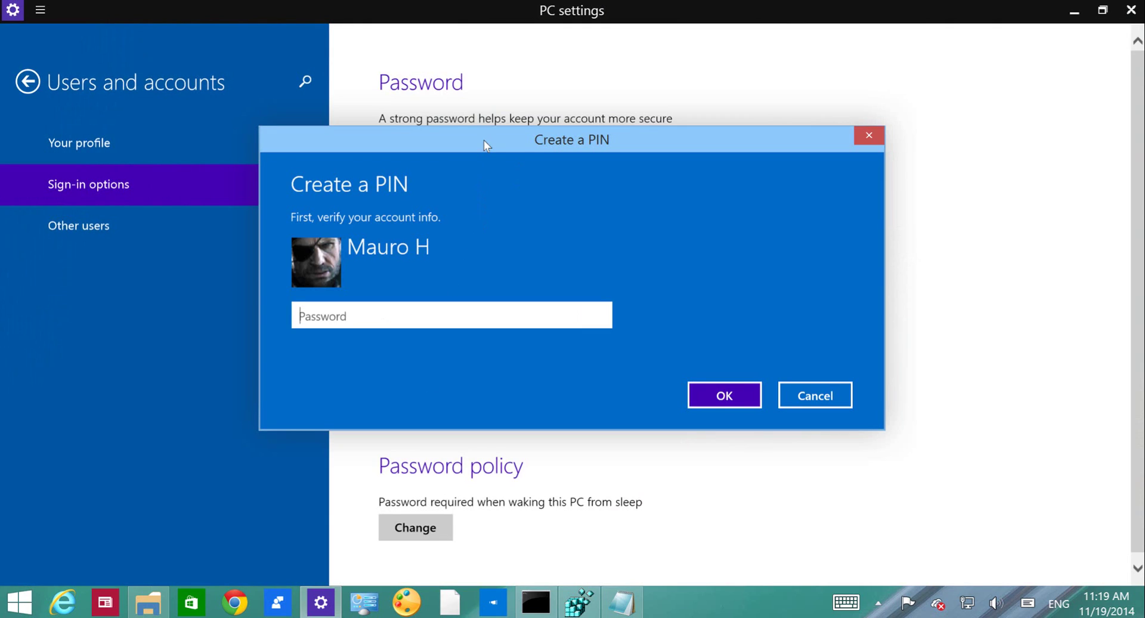
{"action": "left_click_drag", "start_coordinate": [484, 141], "coordinate": [442, 163]}
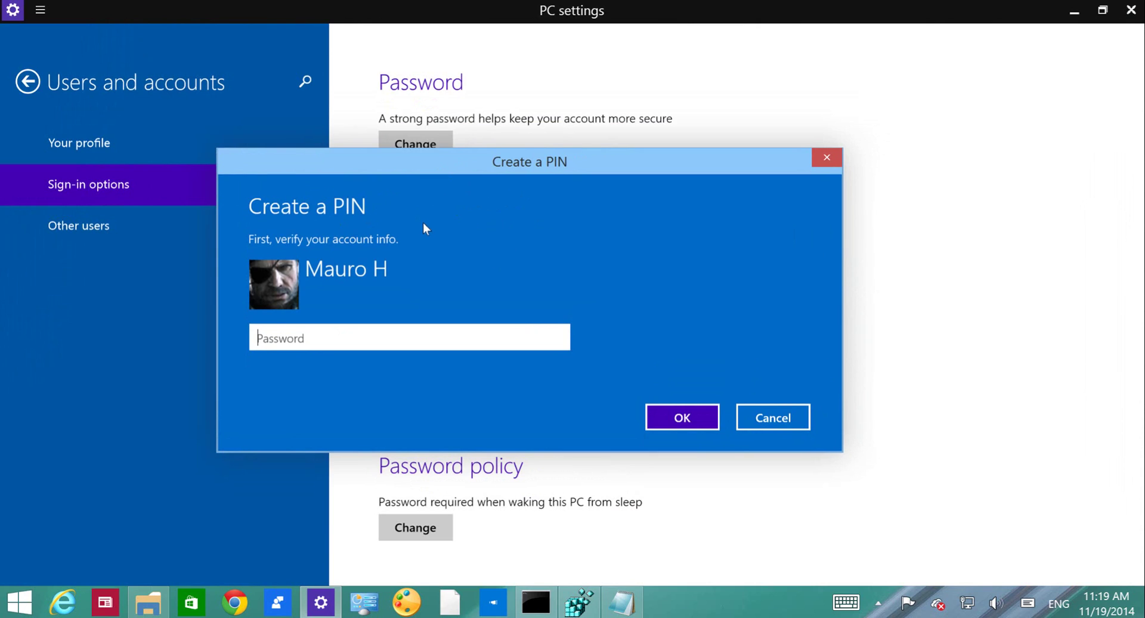
{"action": "left_click", "coordinate": [761, 420]}
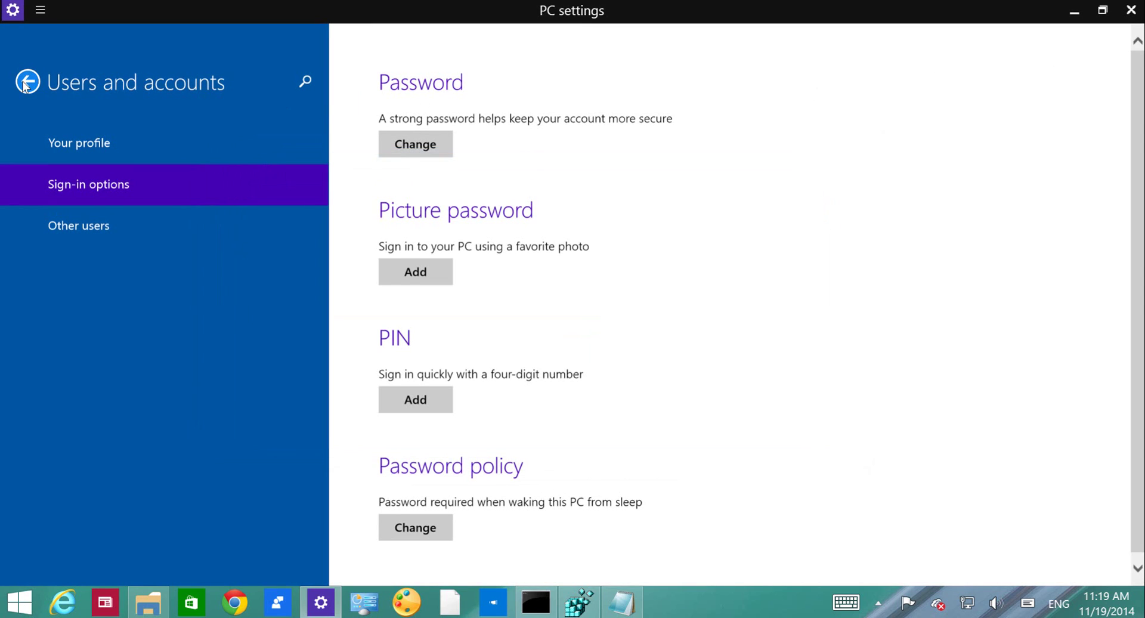
- Close and reopen PC settings, and go to the Storage Sense category
{"action": "left_click", "coordinate": [1130, 9]}
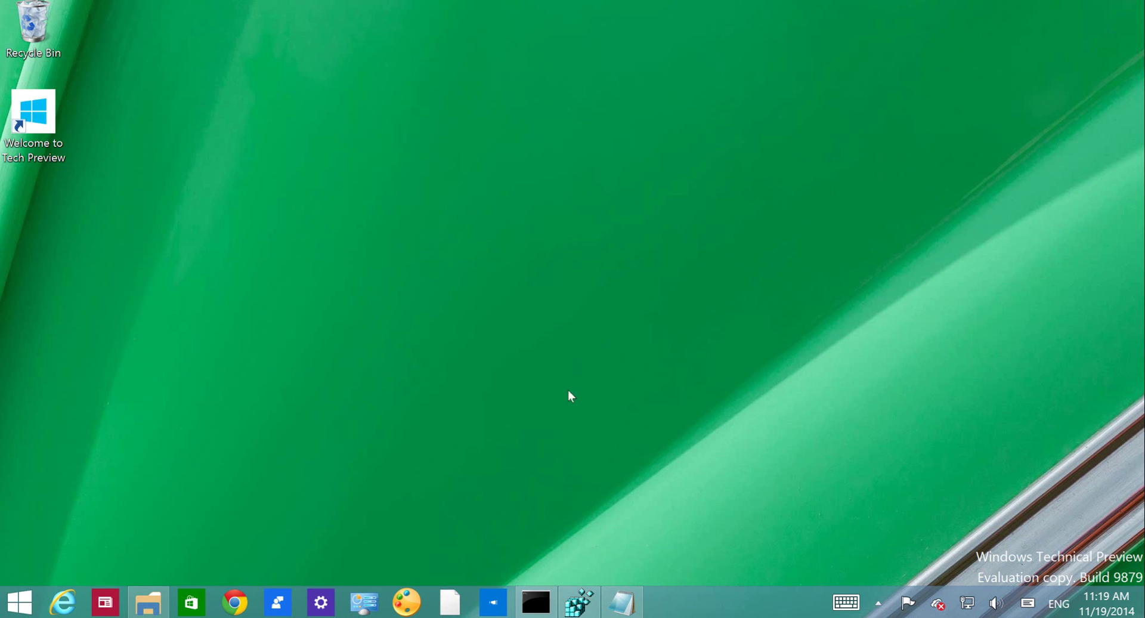
{"action": "left_click", "coordinate": [320, 607]}
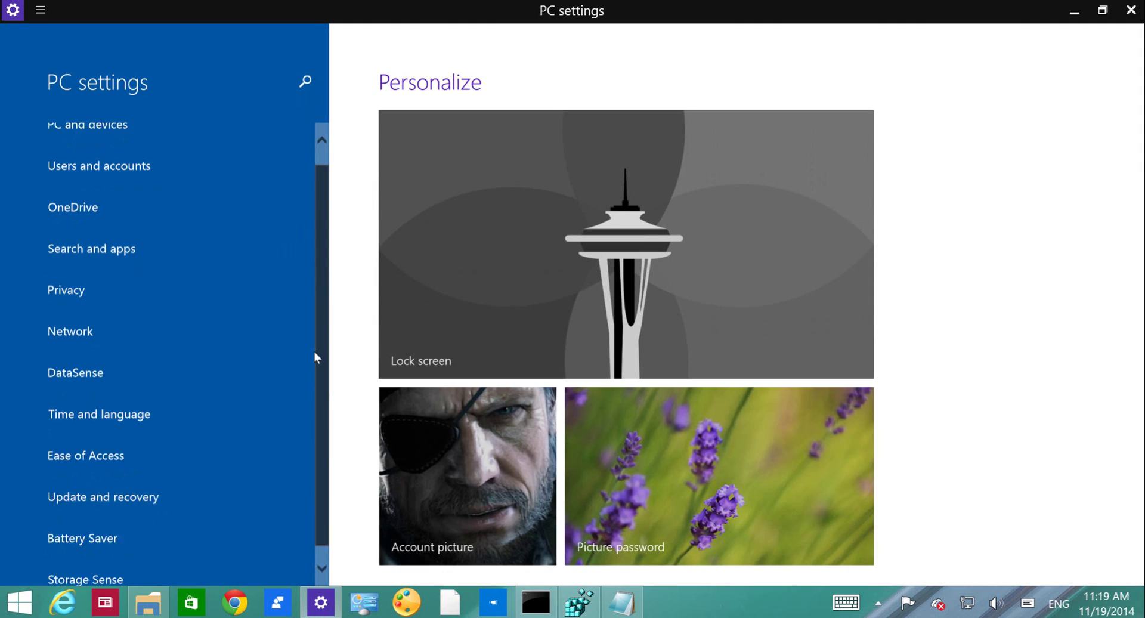
{"action": "scroll", "coordinate": [310, 363], "scroll_direction": "down", "scroll_amount": 1}
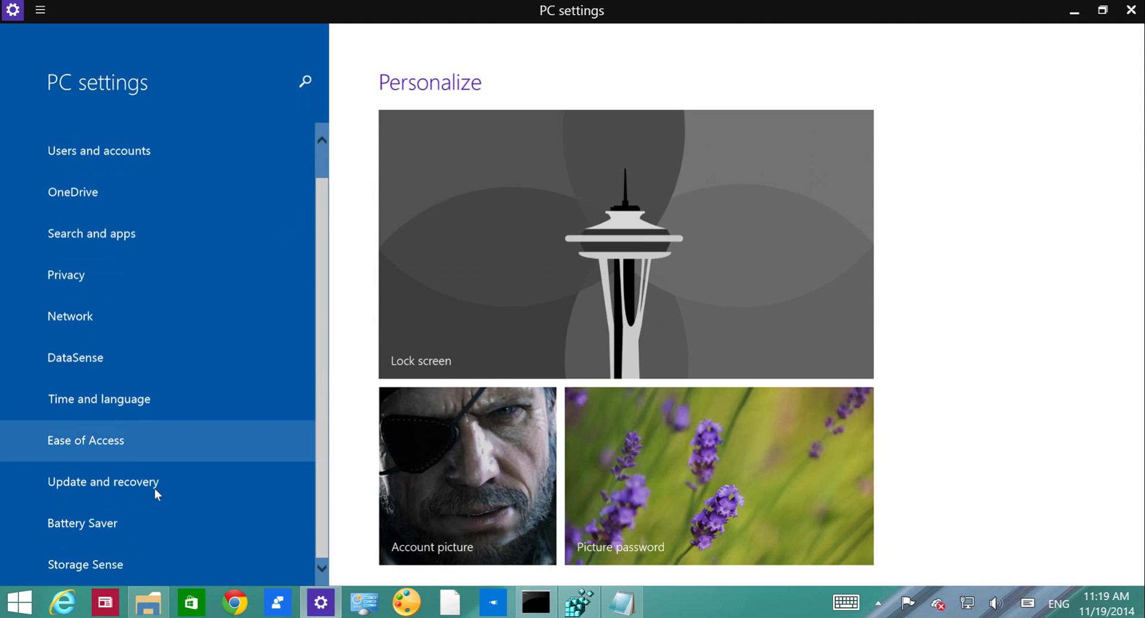
{"action": "left_click", "coordinate": [108, 560]}
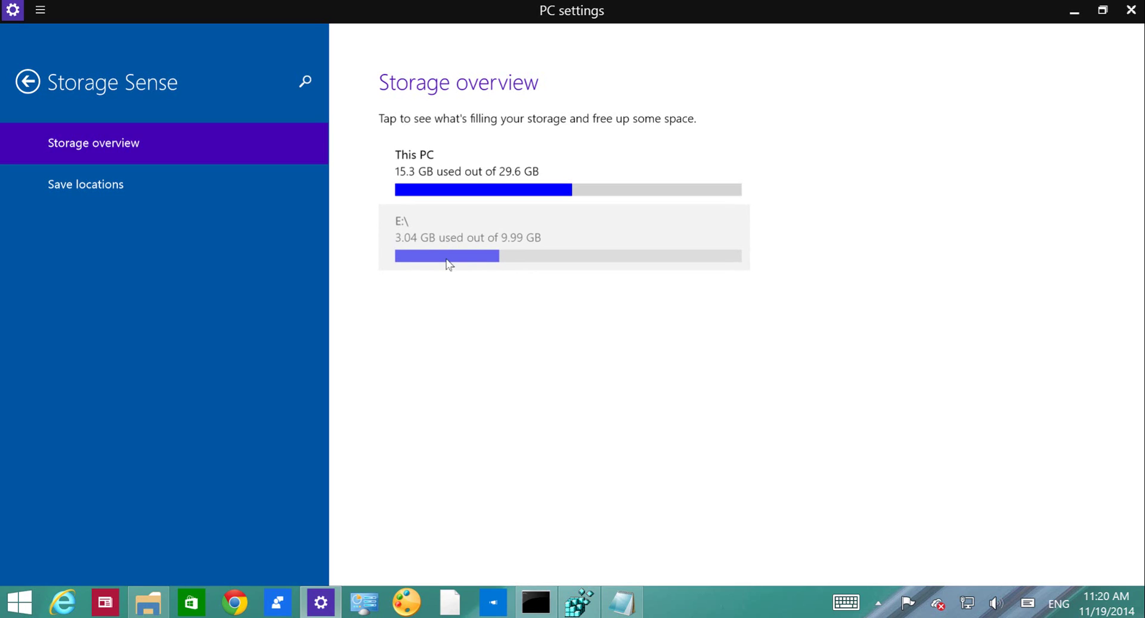
- Examine the storage breakdown by category for This PC in the storage overview
{"action": "left_click", "coordinate": [459, 187]}
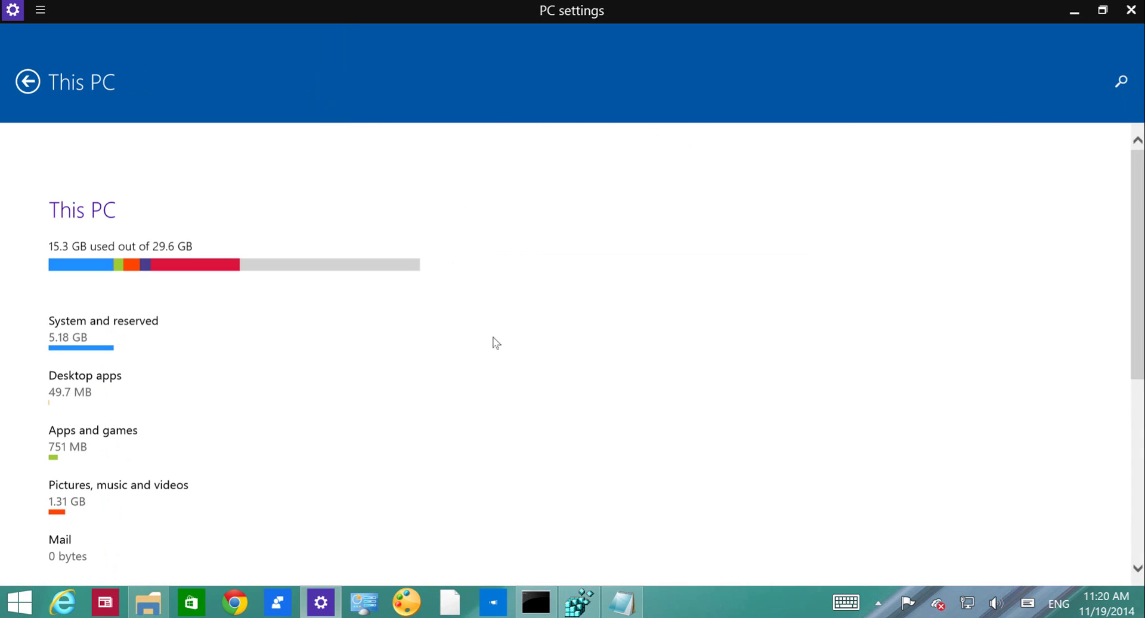
{"action": "scroll", "coordinate": [495, 339], "scroll_direction": "down", "scroll_amount": 2}
{"action": "scroll", "coordinate": [495, 338], "scroll_direction": "up", "scroll_amount": 2}
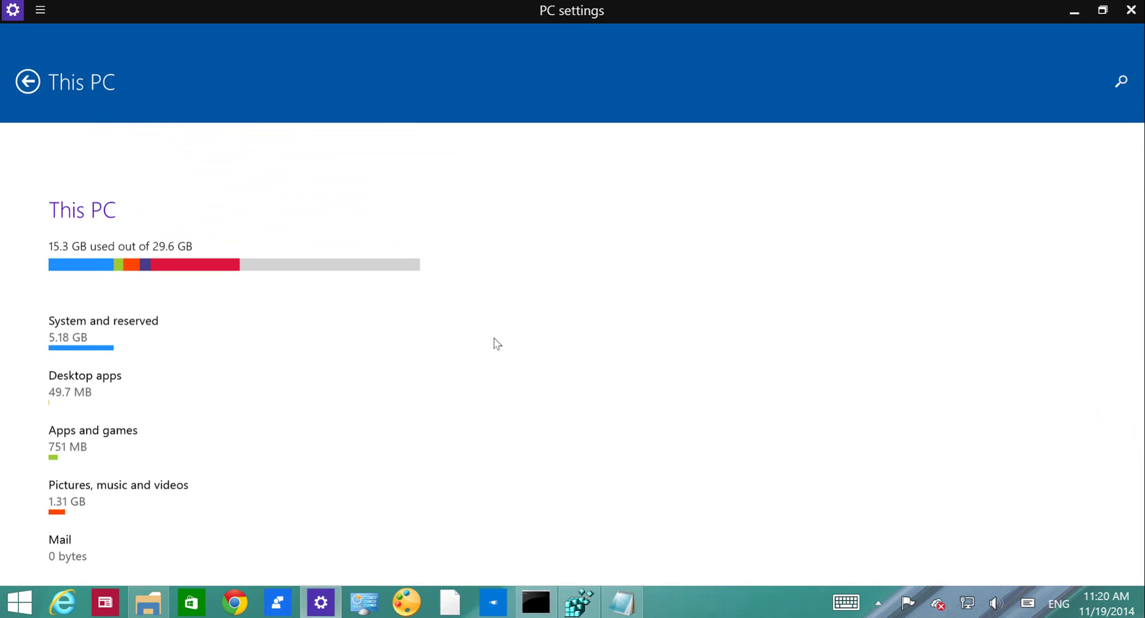
{"action": "scroll", "coordinate": [497, 344], "scroll_direction": "down", "scroll_amount": 3}
{"action": "scroll", "coordinate": [496, 344], "scroll_direction": "up", "scroll_amount": 3}
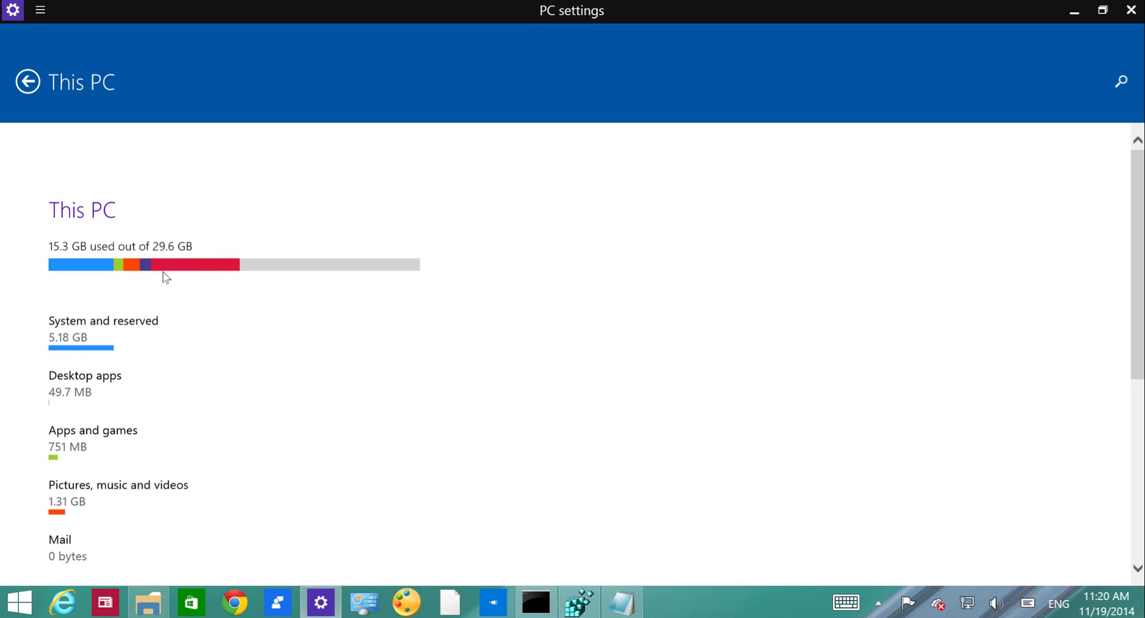
- View the optional Windows features from the System and reserved storage details, cancel that dialog, and return to This PC
{"action": "left_click", "coordinate": [138, 341]}
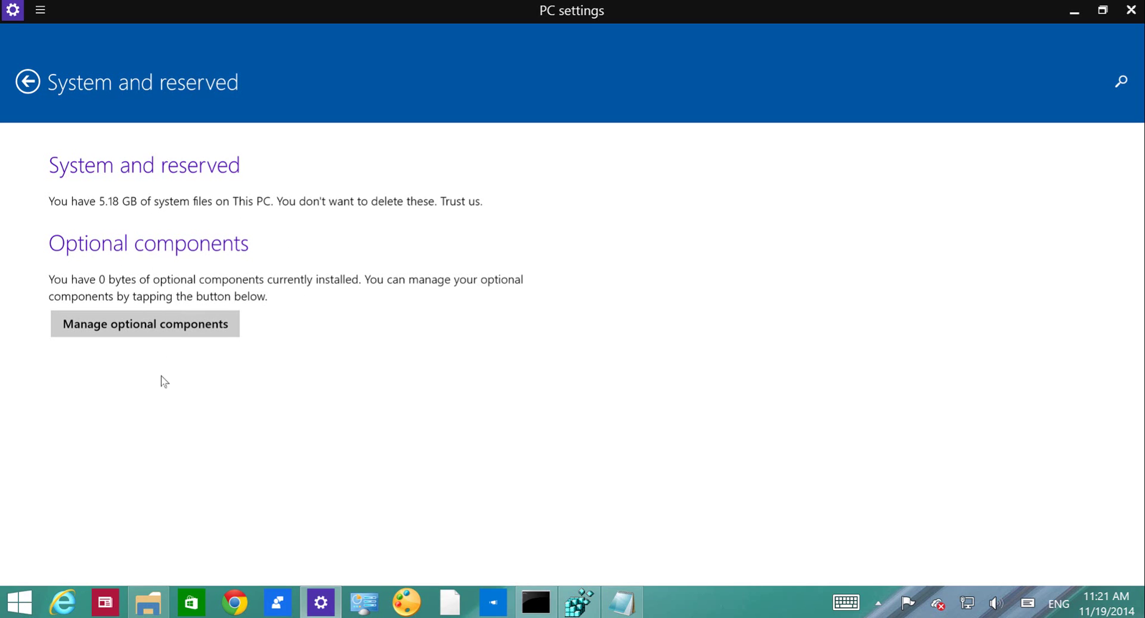
{"action": "left_click", "coordinate": [168, 331]}
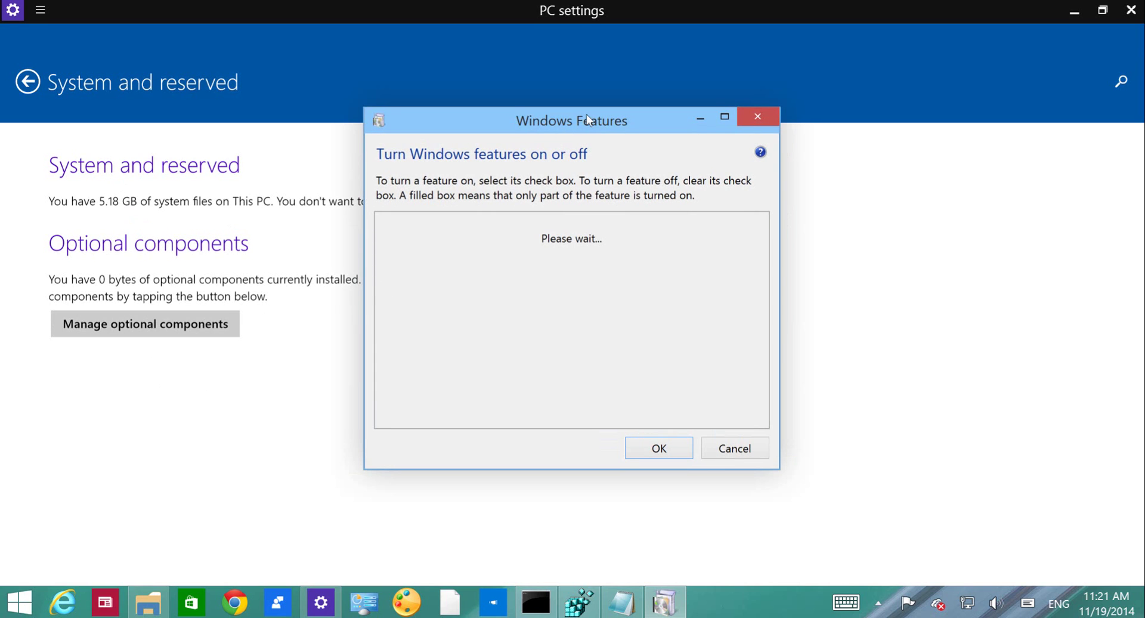
{"action": "left_click_drag", "start_coordinate": [587, 118], "coordinate": [460, 118]}
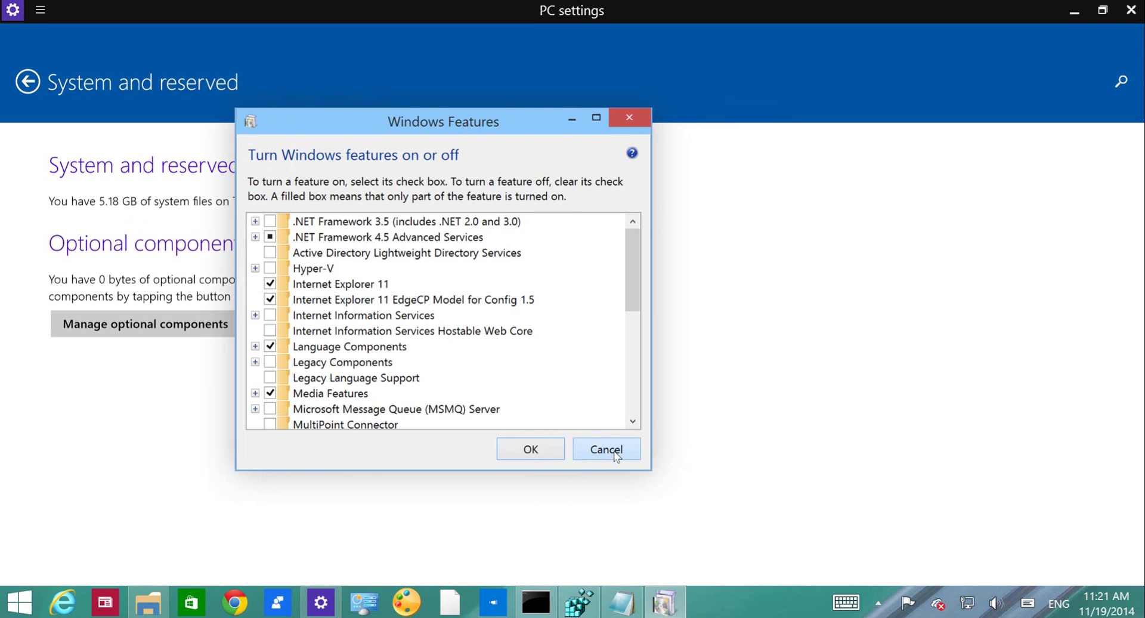
{"action": "left_click", "coordinate": [614, 454]}
{"action": "left_click", "coordinate": [32, 83]}
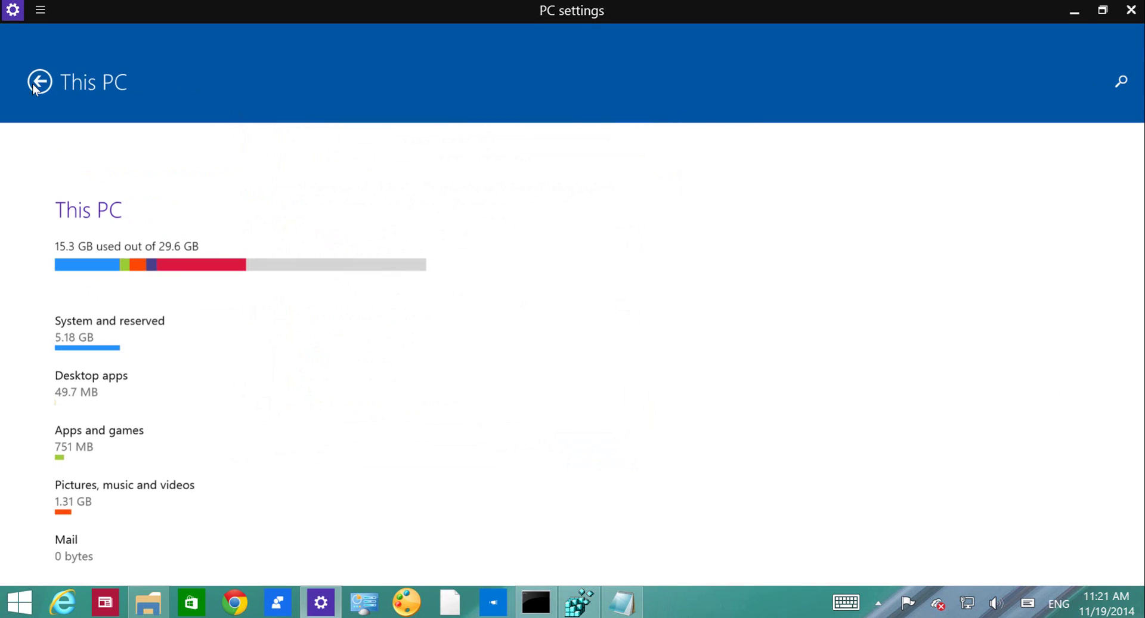
- View the uninstall option for the News app in the Apps and games sizes, and return to This PC
{"action": "left_click", "coordinate": [111, 441]}
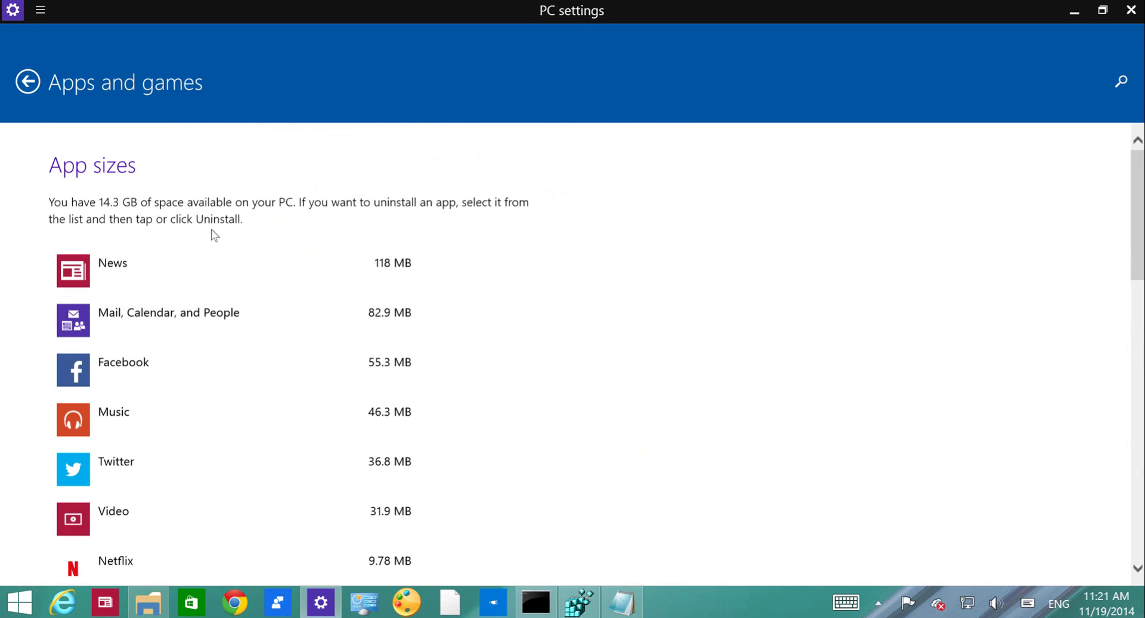
{"action": "left_click", "coordinate": [154, 271]}
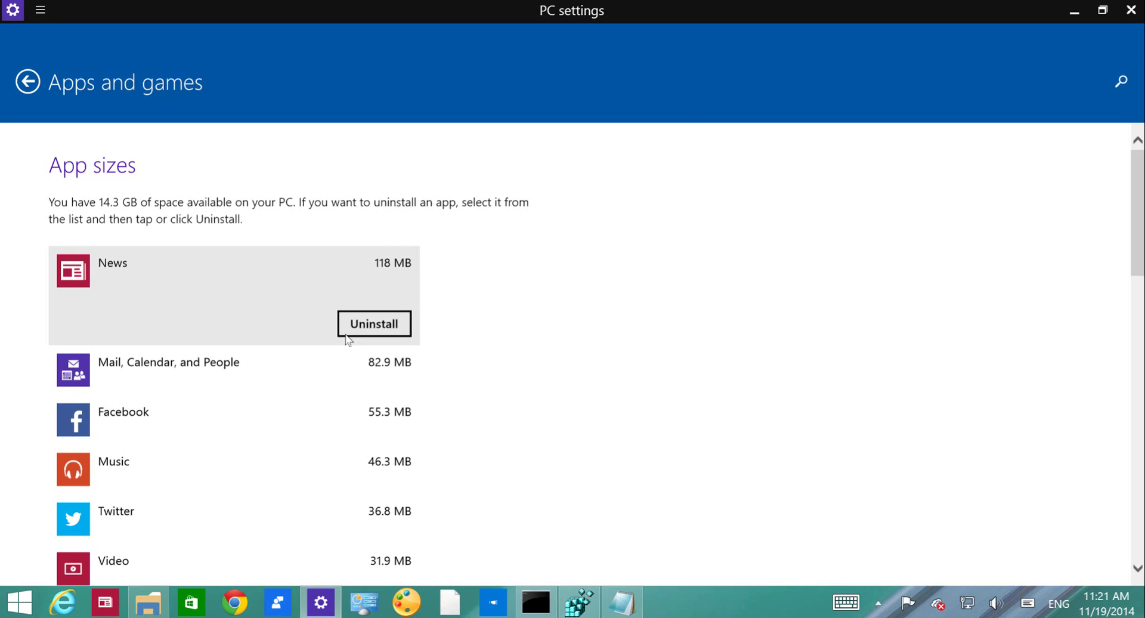
{"action": "left_click", "coordinate": [27, 83]}
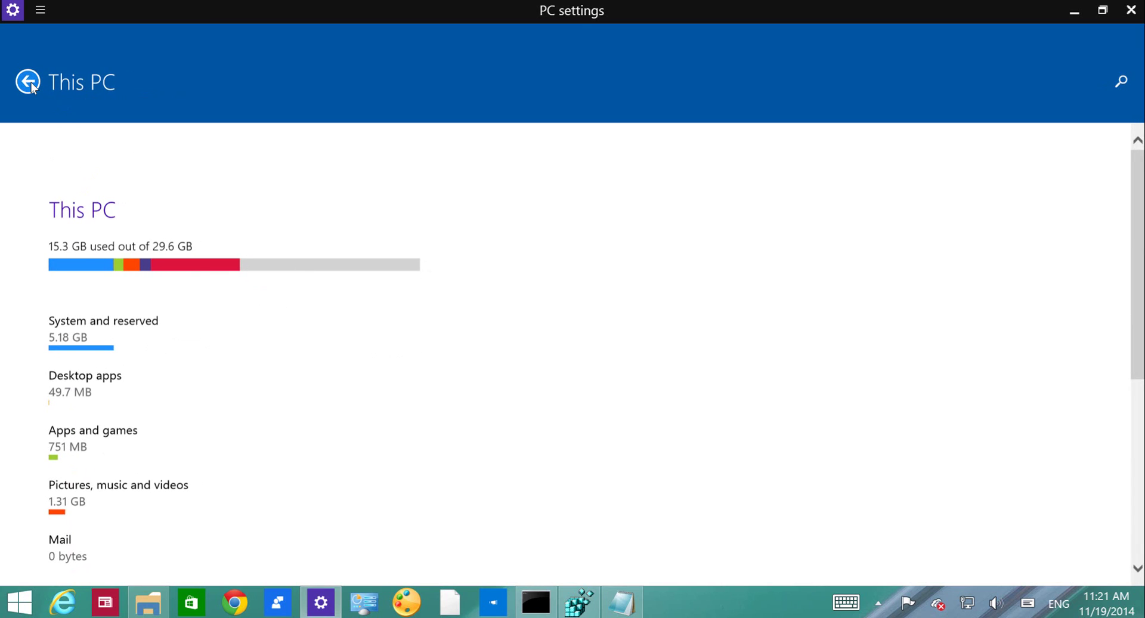
- Check the available save locations for new pictures in Storage Sense without changing the selection
{"action": "left_click", "coordinate": [30, 82]}
{"action": "left_click", "coordinate": [98, 191]}
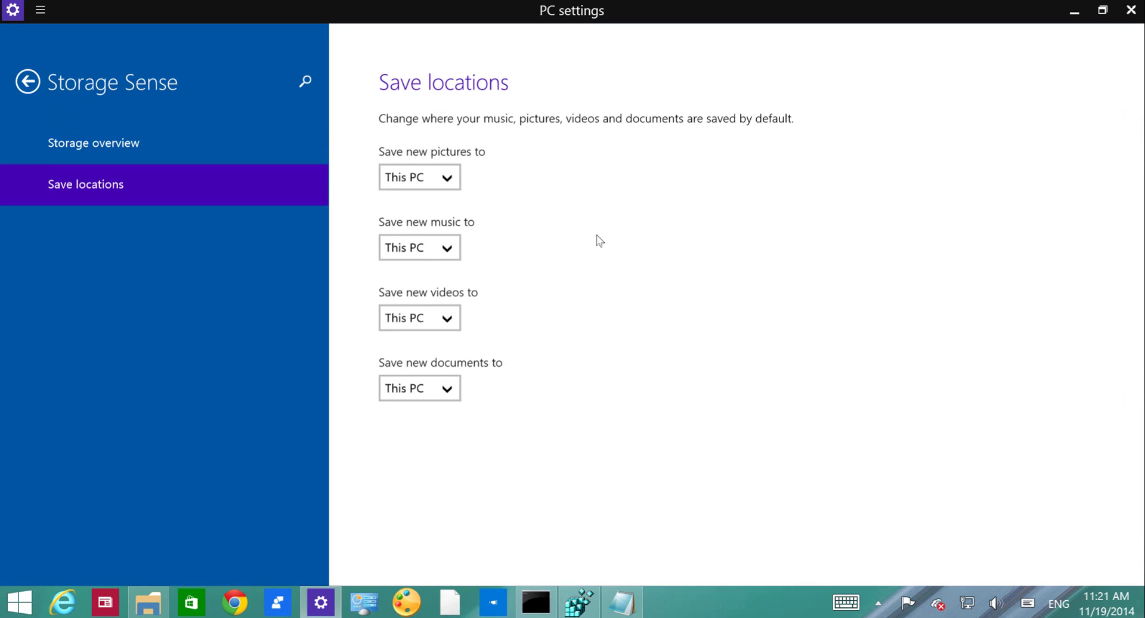
{"action": "left_click", "coordinate": [449, 174]}
{"action": "left_click", "coordinate": [594, 181]}
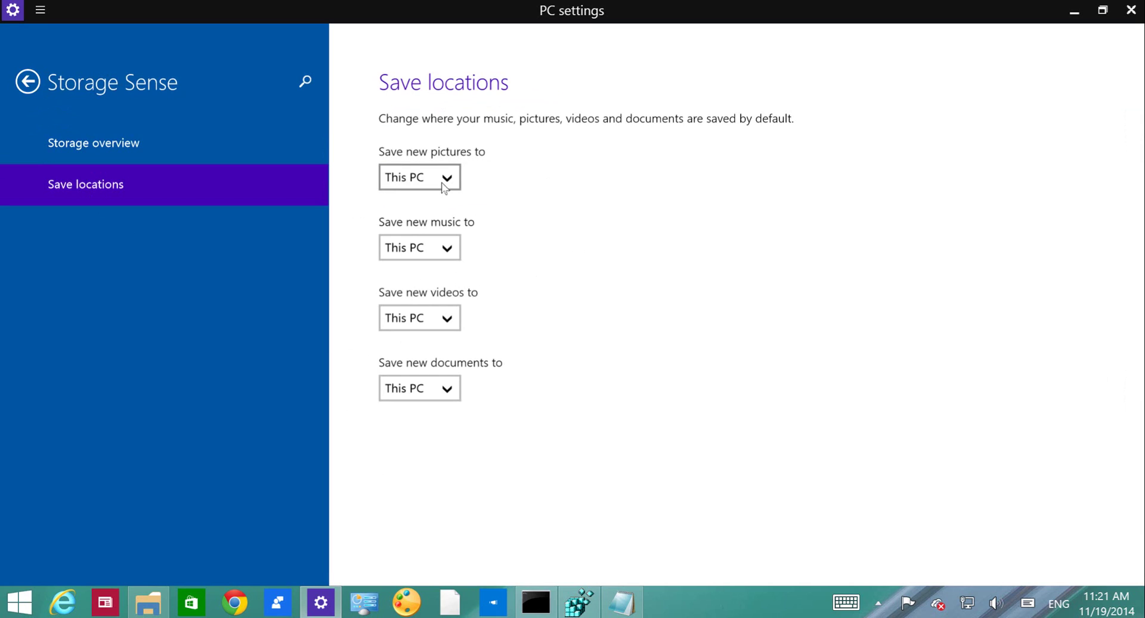
{"action": "left_click", "coordinate": [448, 179]}
{"action": "left_click", "coordinate": [598, 203]}
{"action": "left_click", "coordinate": [446, 179]}
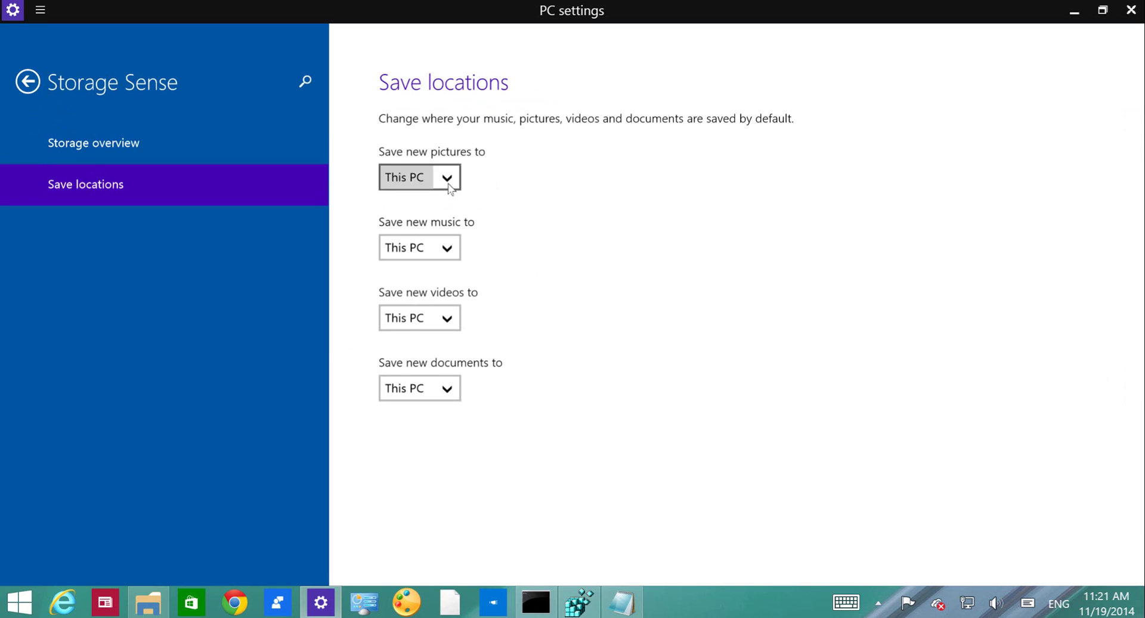
{"action": "left_click", "coordinate": [582, 208]}
{"action": "left_click", "coordinate": [451, 177]}
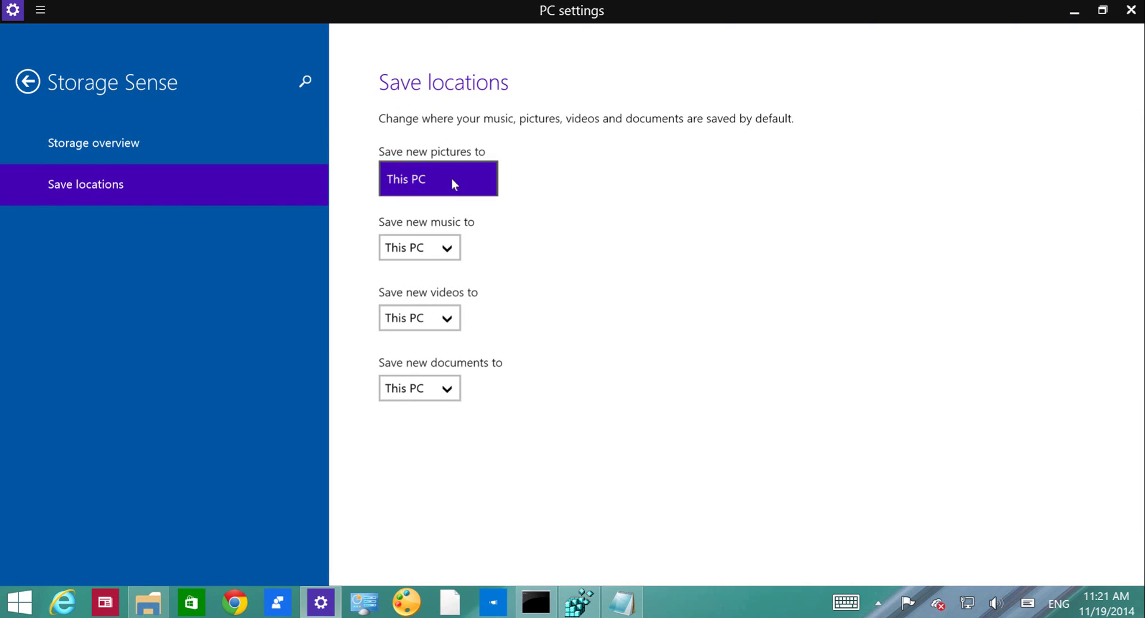
{"action": "left_click", "coordinate": [532, 282]}
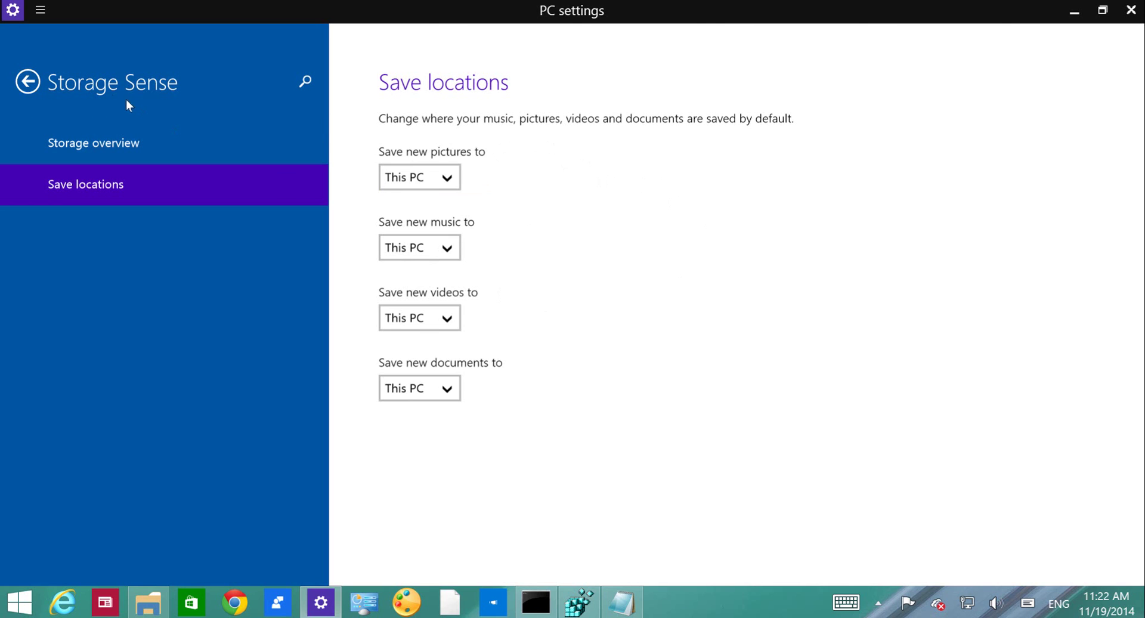
- Review the OneDrive sync and backup settings through to the end, and minimize PC settings
{"action": "left_click", "coordinate": [29, 82]}
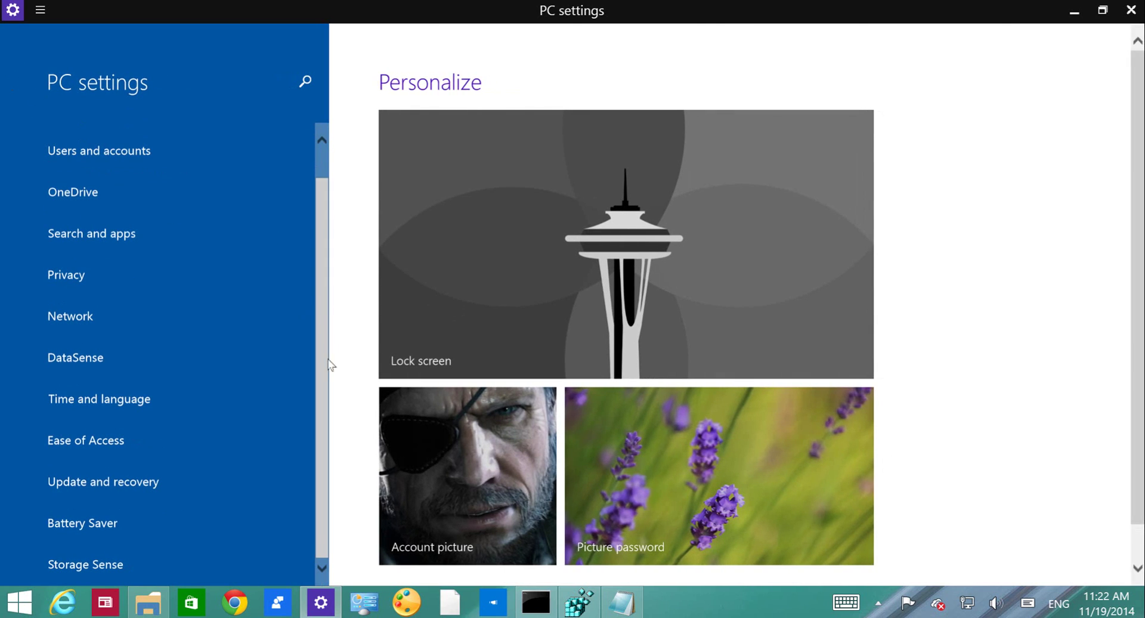
{"action": "scroll", "coordinate": [321, 358], "scroll_direction": "up", "scroll_amount": 1}
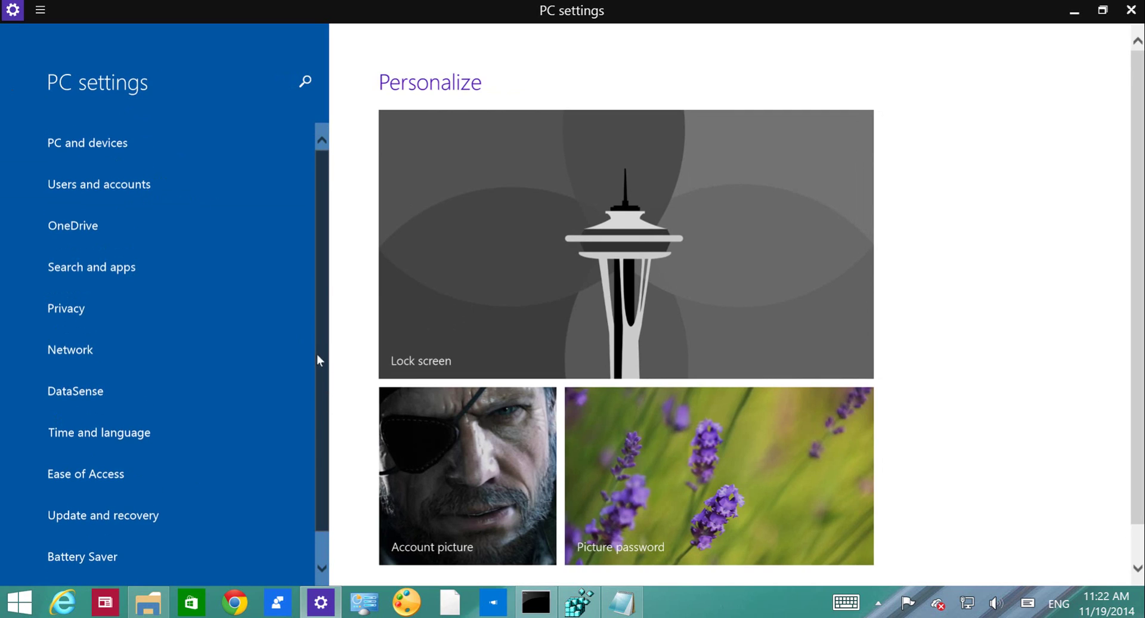
{"action": "scroll", "coordinate": [317, 417], "scroll_direction": "down", "scroll_amount": 1}
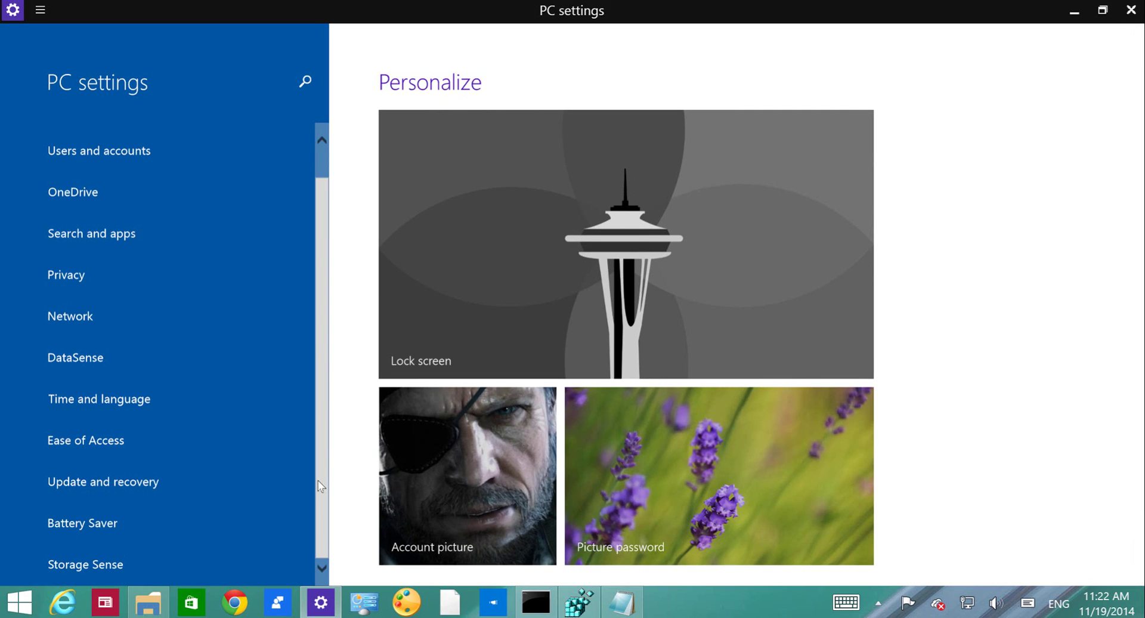
{"action": "left_click", "coordinate": [86, 194]}
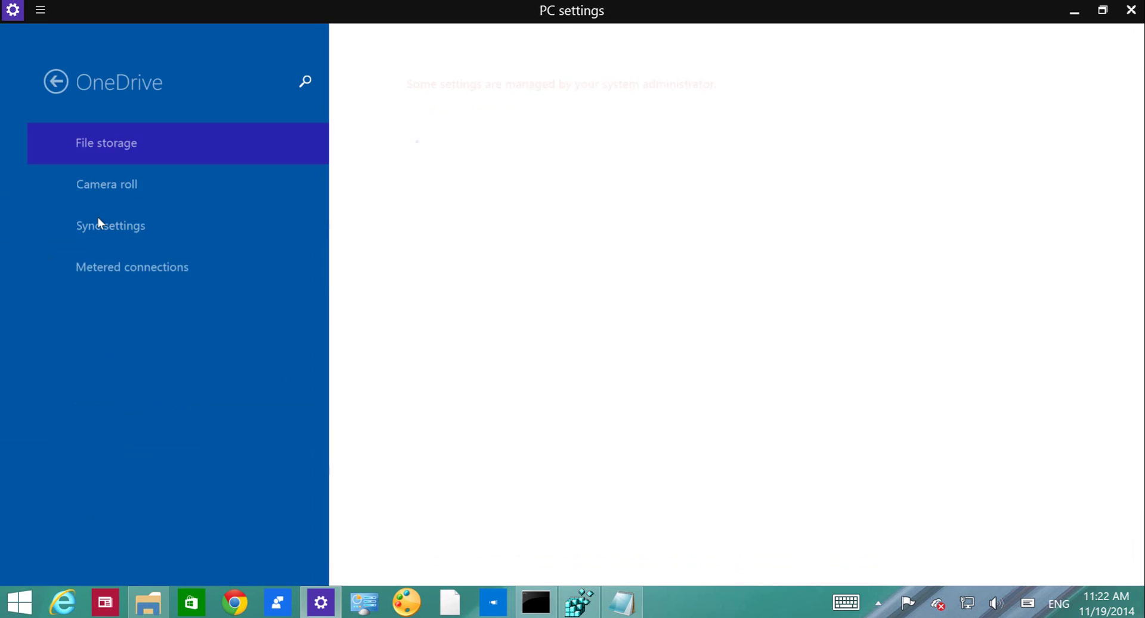
{"action": "left_click", "coordinate": [109, 266]}
{"action": "left_click", "coordinate": [98, 227]}
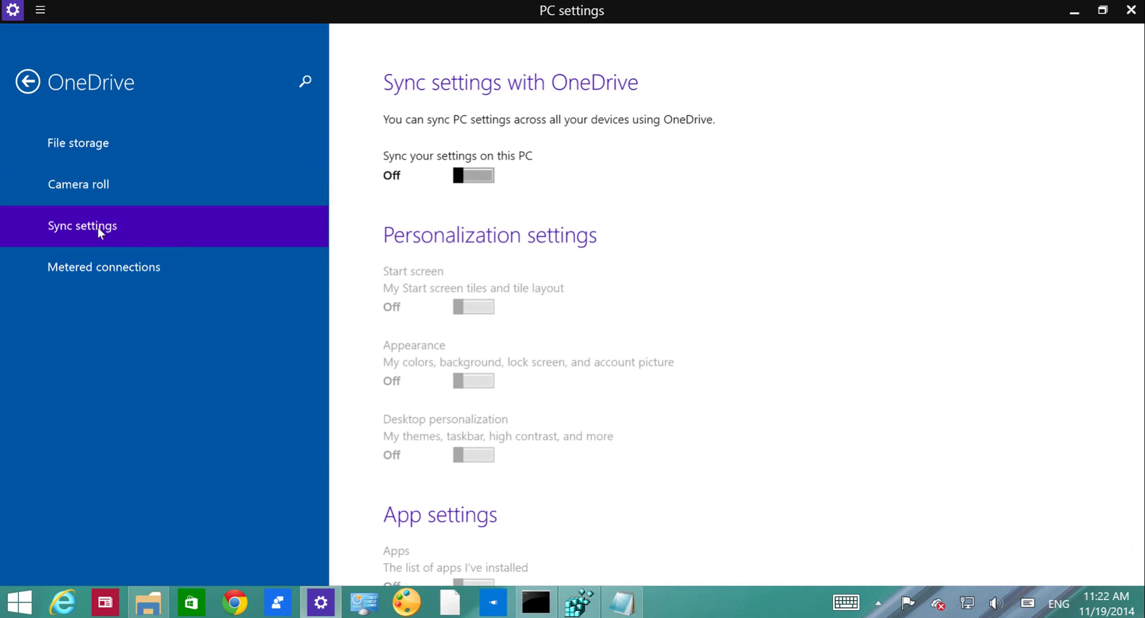
{"action": "scroll", "coordinate": [645, 334], "scroll_direction": "down", "scroll_amount": 12}
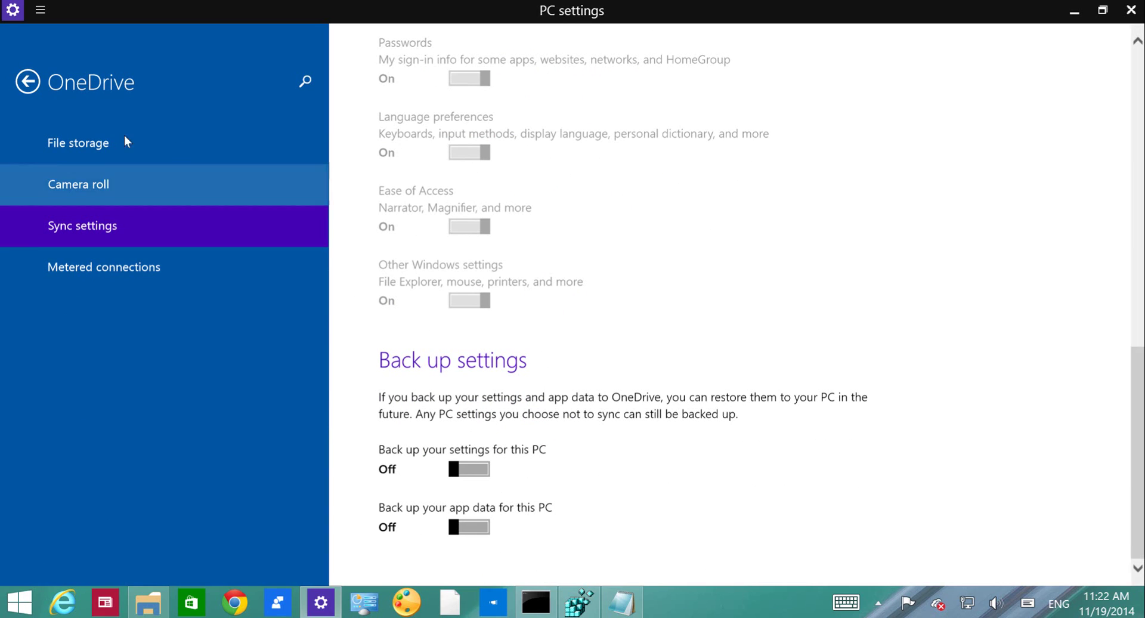
{"action": "left_click", "coordinate": [28, 84]}
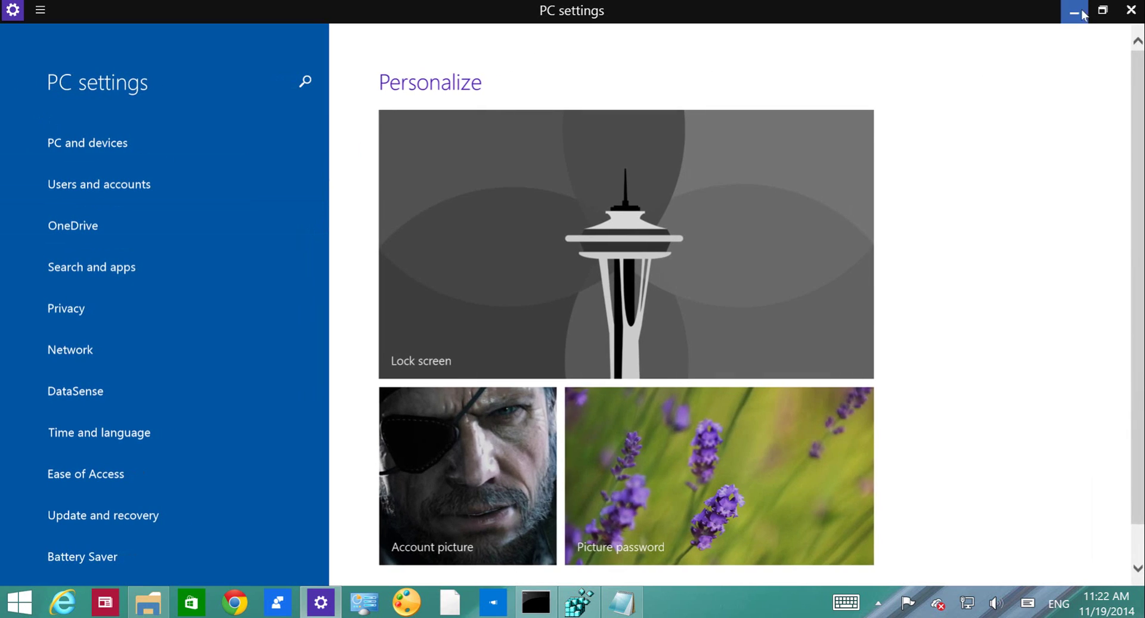
{"action": "left_click", "coordinate": [1074, 10]}
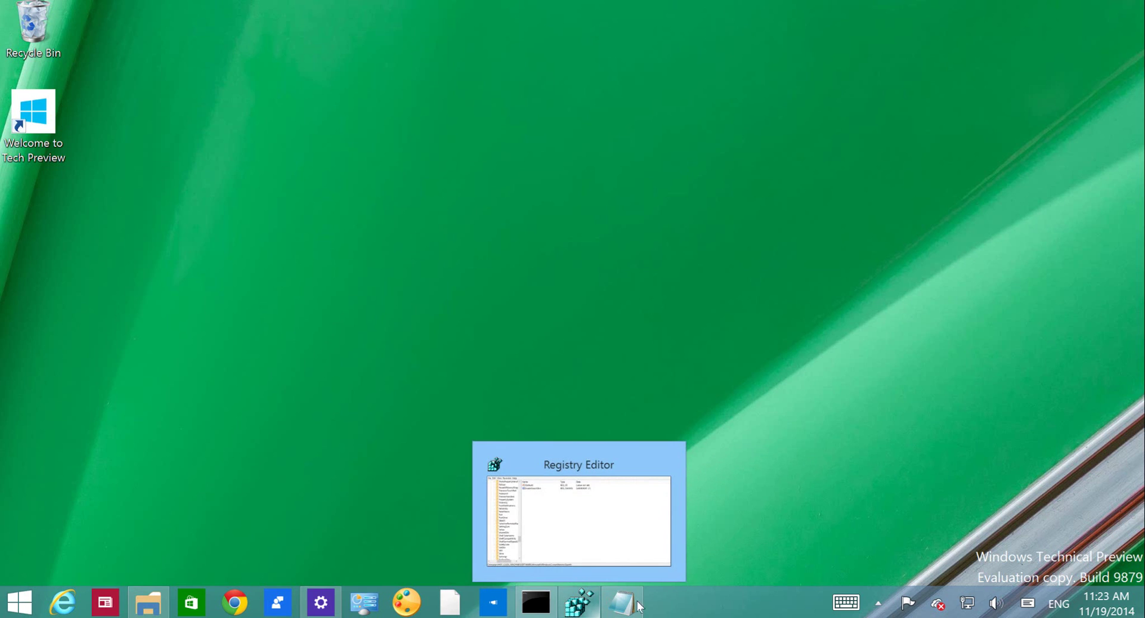
- Show the search box on the taskbar
{"action": "right_click", "coordinate": [683, 607]}
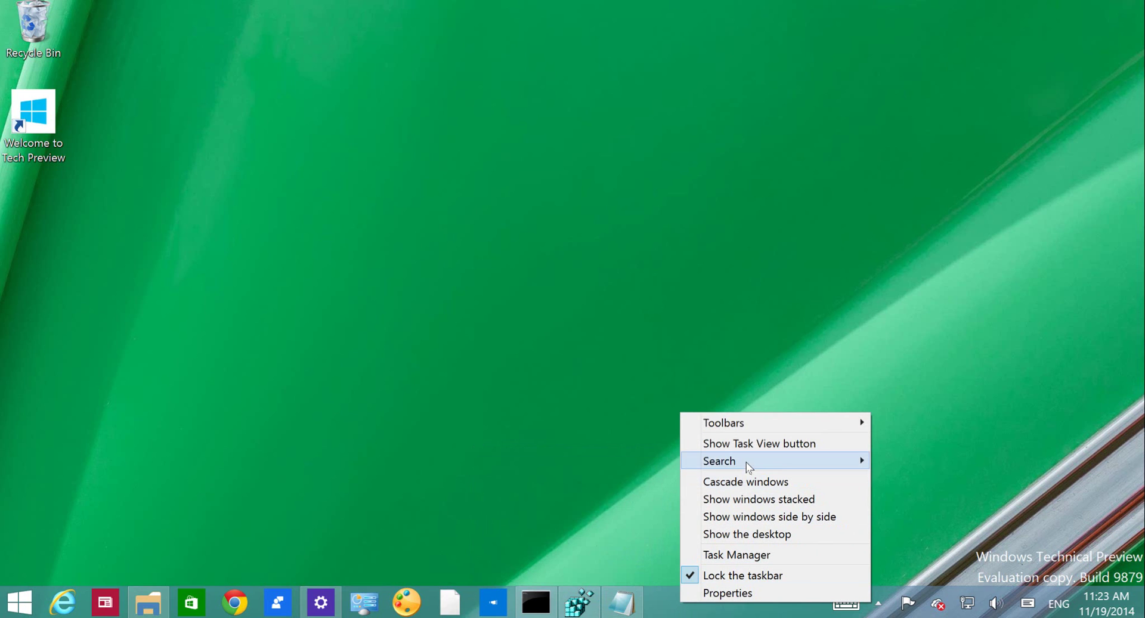
{"action": "mouse_move", "coordinate": [748, 464]}
{"action": "left_click", "coordinate": [586, 498]}
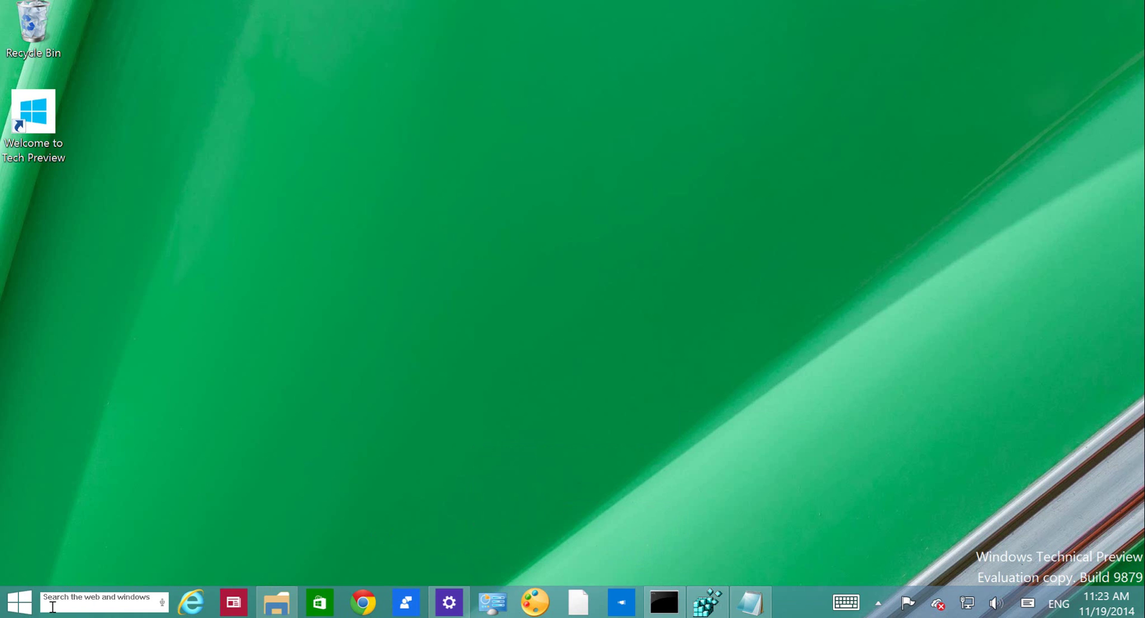
- Expand the taskbar search box's pane and dismiss it, twice
{"action": "left_click", "coordinate": [163, 606]}
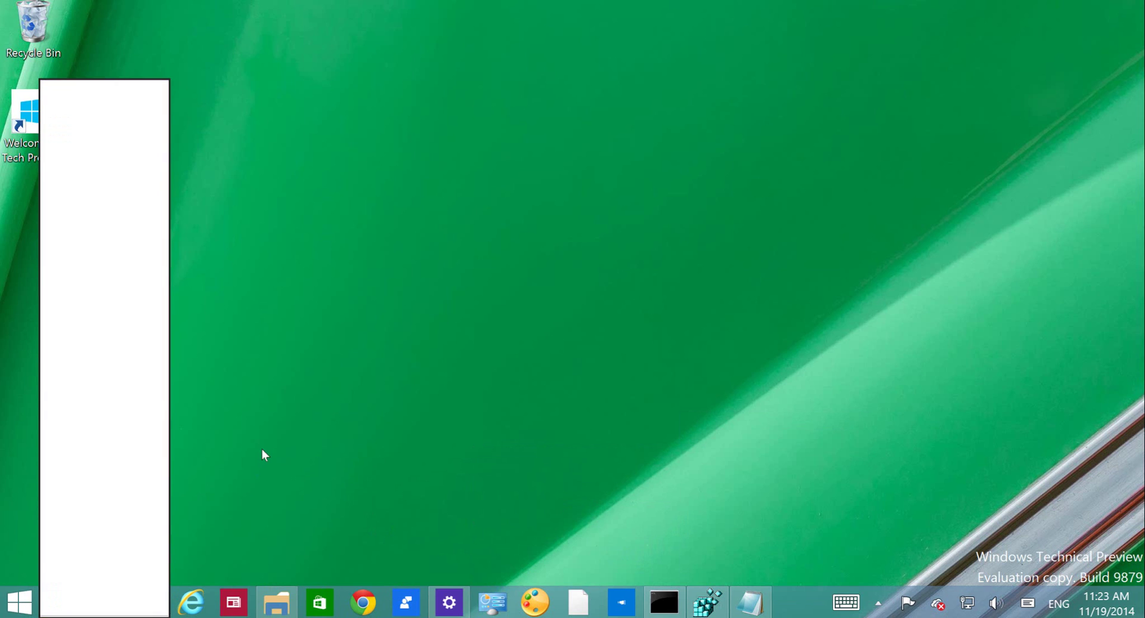
{"action": "left_click", "coordinate": [262, 449]}
{"action": "left_click", "coordinate": [164, 603]}
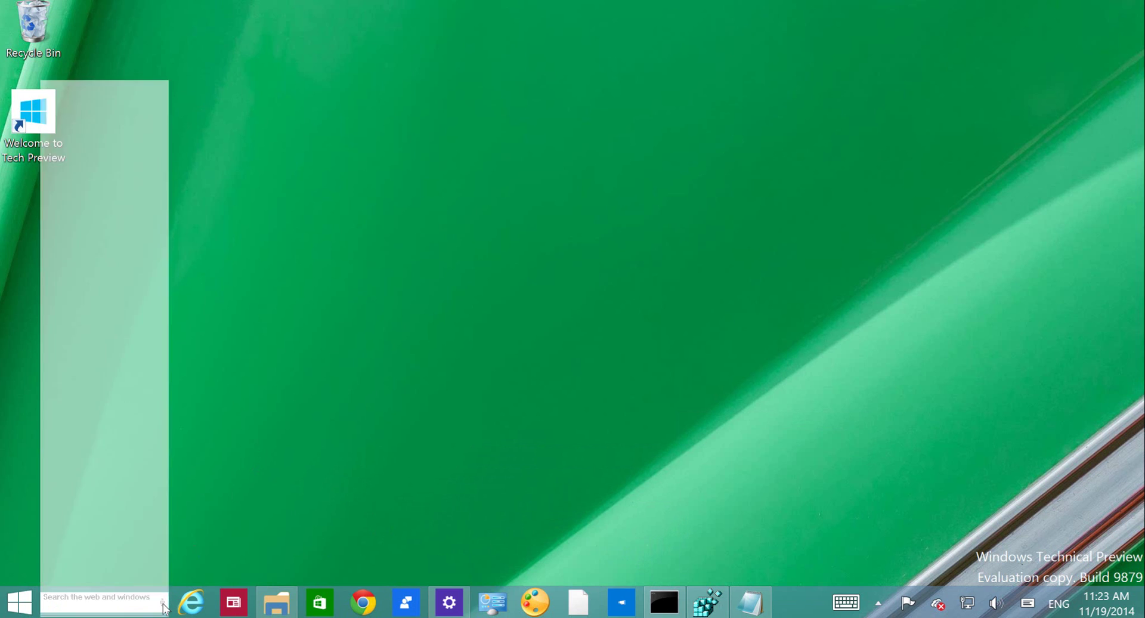
{"action": "left_click", "coordinate": [280, 449]}
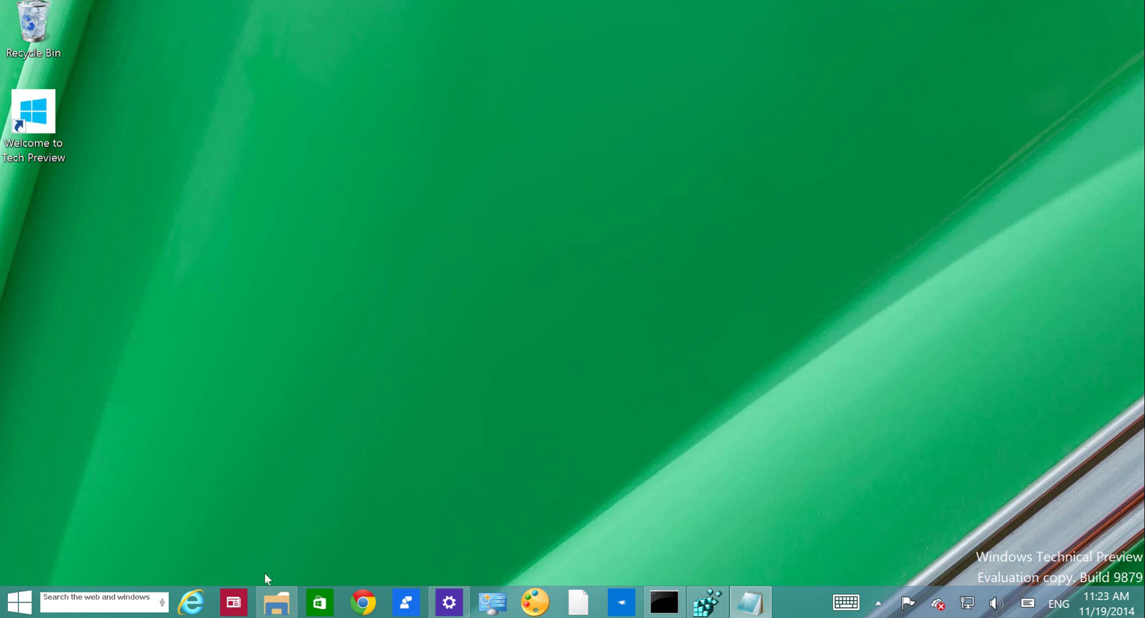
- Switch to Registry Editor at the Search key, reposition its window, and bring up the Notepad note with the registry paths
{"action": "left_click", "coordinate": [705, 605]}
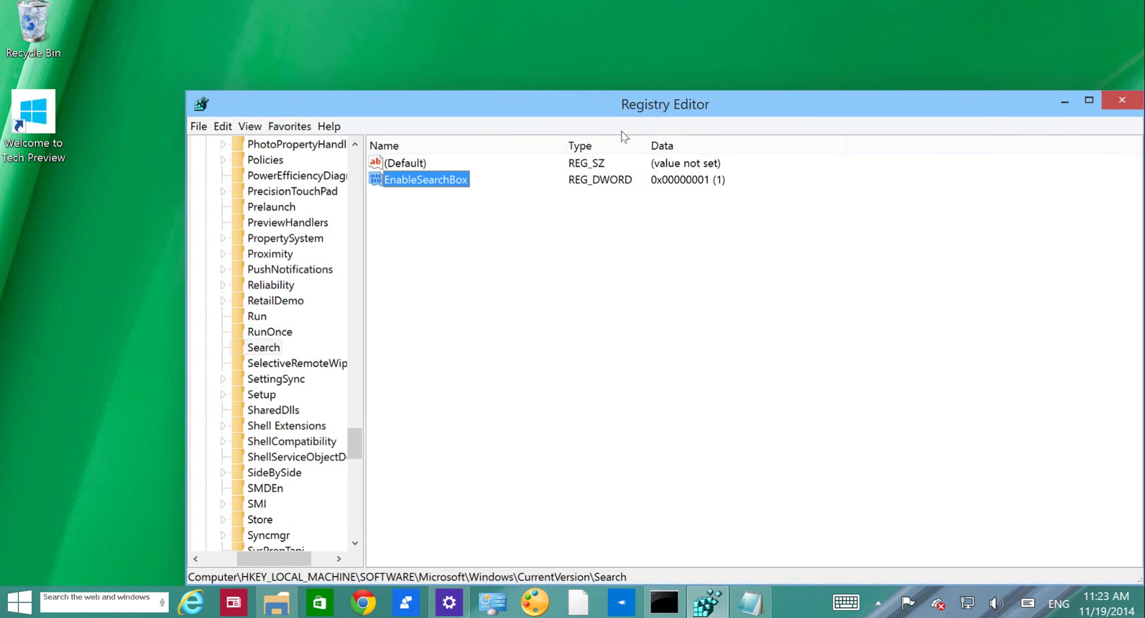
{"action": "left_click_drag", "start_coordinate": [618, 108], "coordinate": [505, 55]}
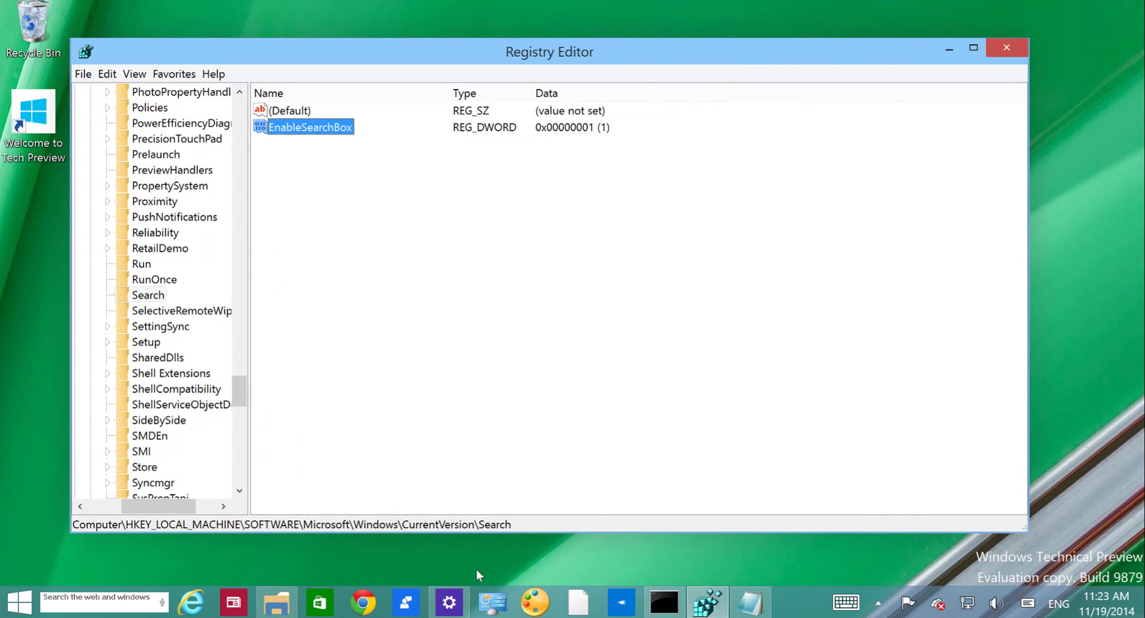
{"action": "left_click", "coordinate": [750, 604]}
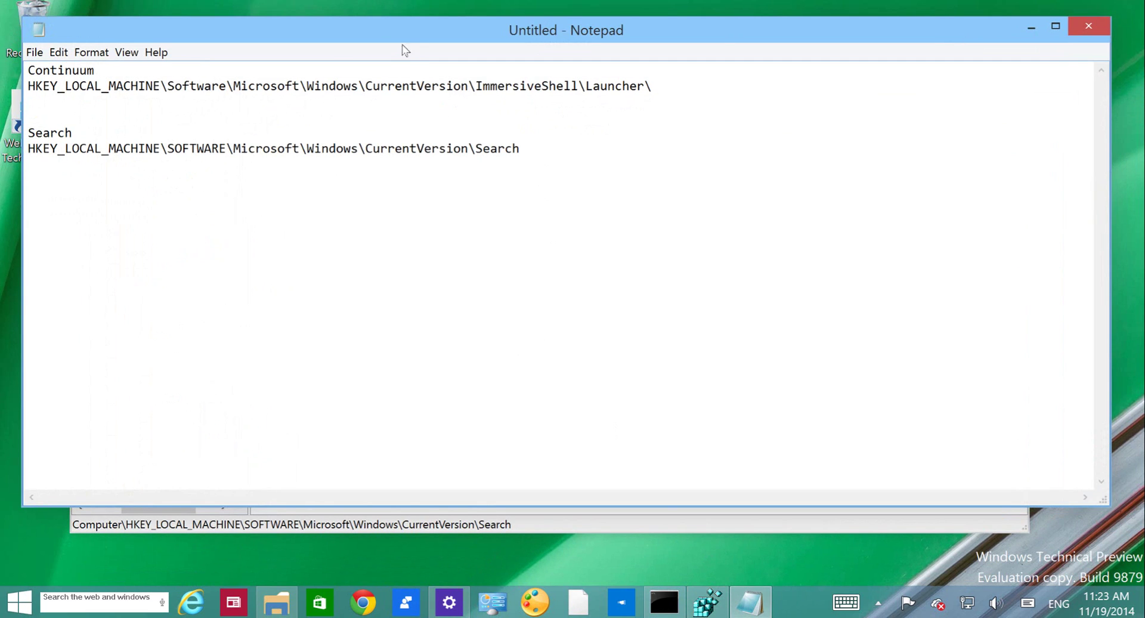
- Highlight the Search registry path in the note and minimize Notepad to reveal Registry Editor
{"action": "left_click_drag", "start_coordinate": [532, 149], "coordinate": [28, 148]}
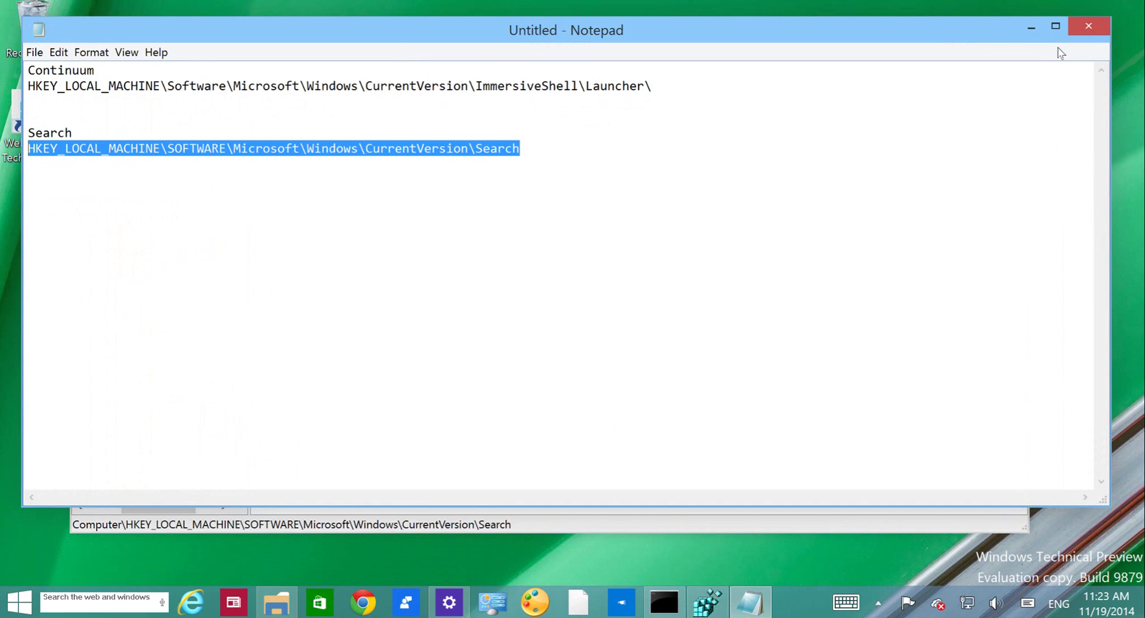
{"action": "left_click", "coordinate": [1031, 28]}
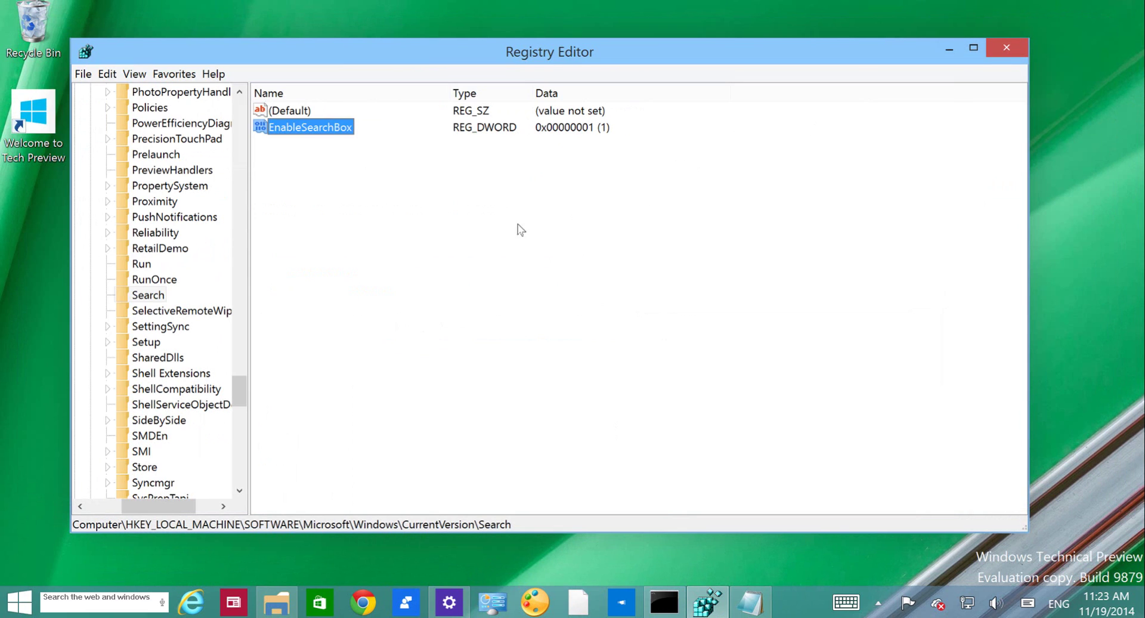
- Preview the new-value types for the Search key without creating one, and view the EnableSearchBox value's data
{"action": "right_click", "coordinate": [322, 162]}
{"action": "mouse_move", "coordinate": [355, 175]}
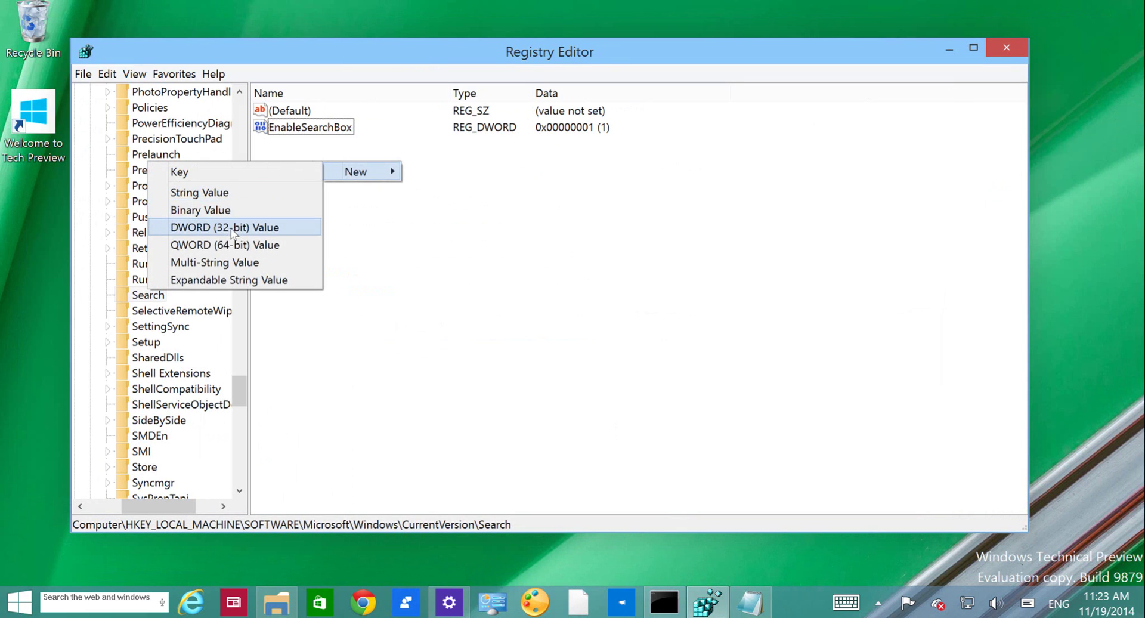
{"action": "left_click", "coordinate": [458, 231]}
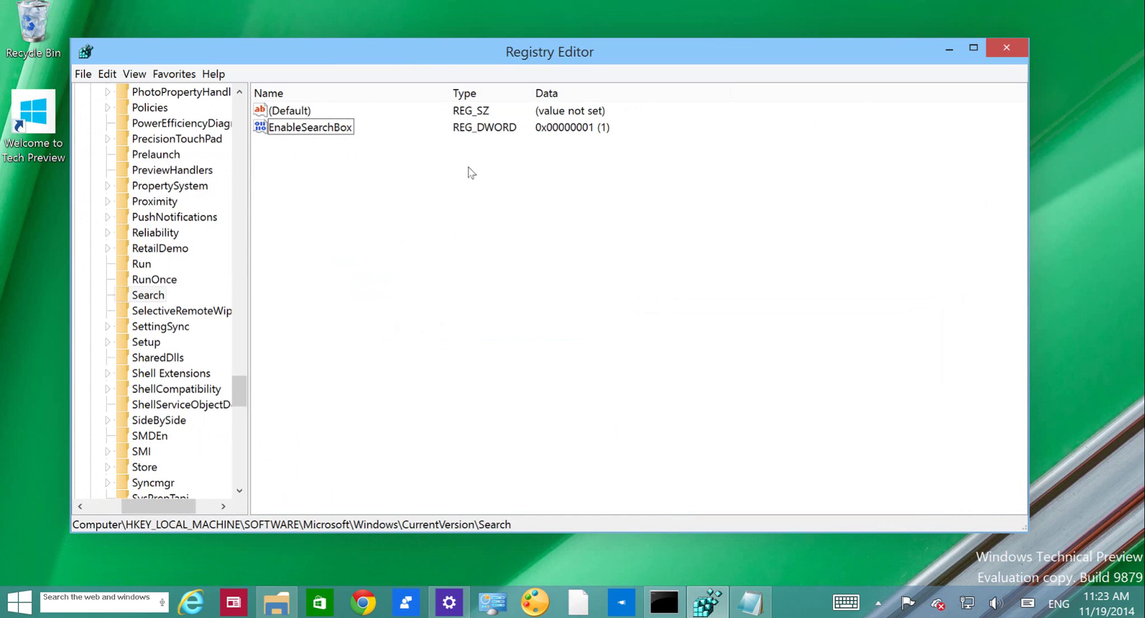
{"action": "double_click", "coordinate": [319, 127]}
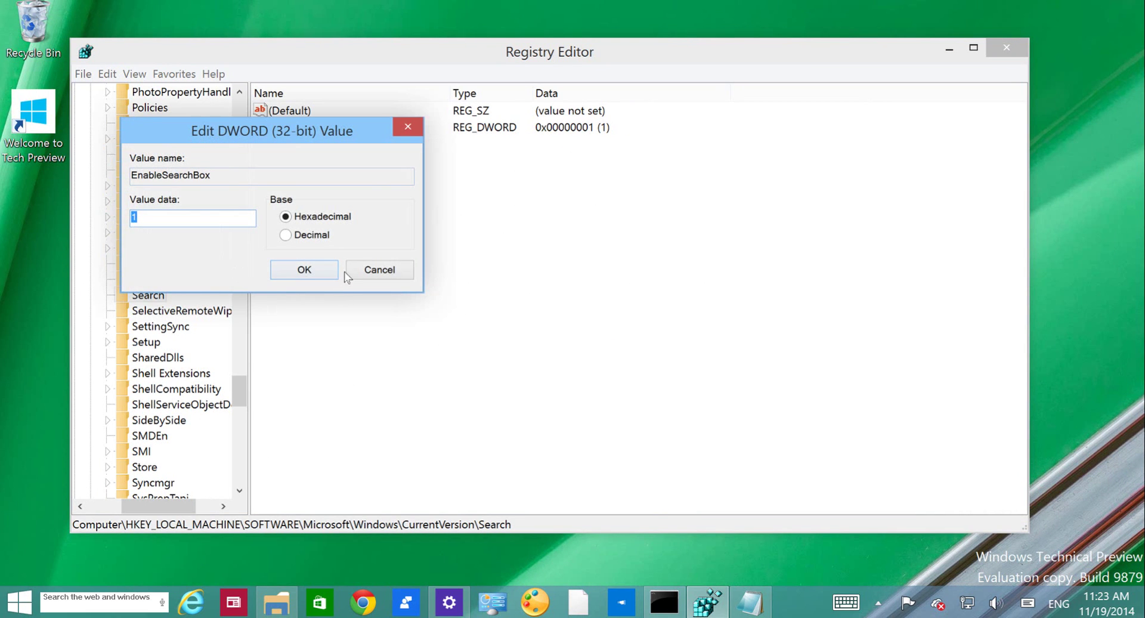
{"action": "left_click", "coordinate": [315, 271]}
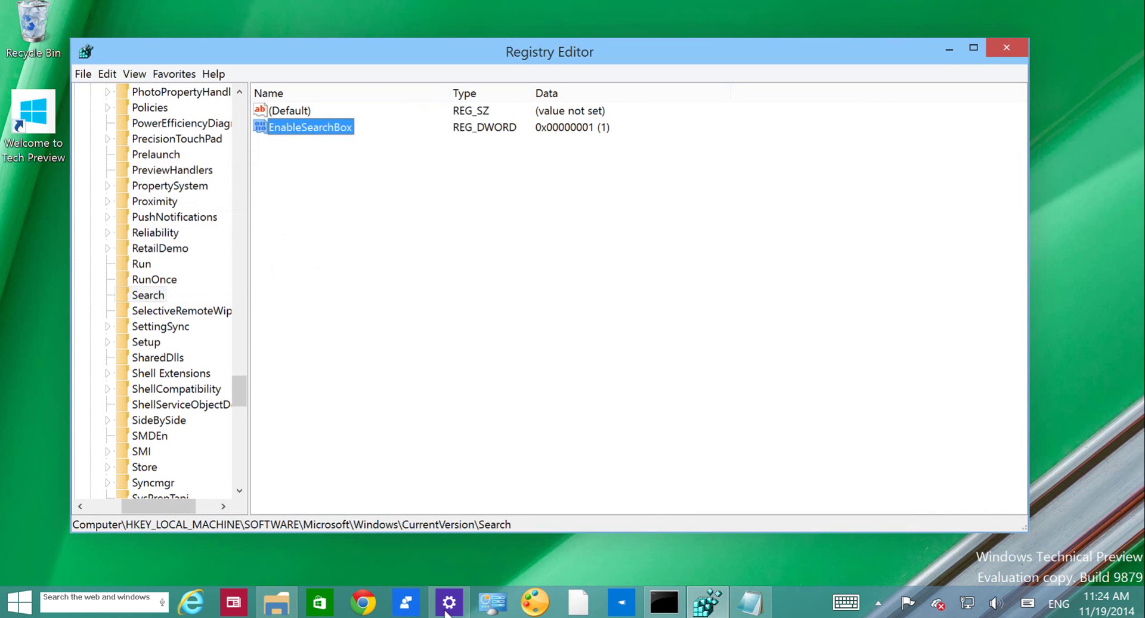
- Open Task Manager, bring up the restart option for Windows Explorer, and return to Registry Editor
{"action": "right_click", "coordinate": [805, 604]}
{"action": "left_click", "coordinate": [857, 554]}
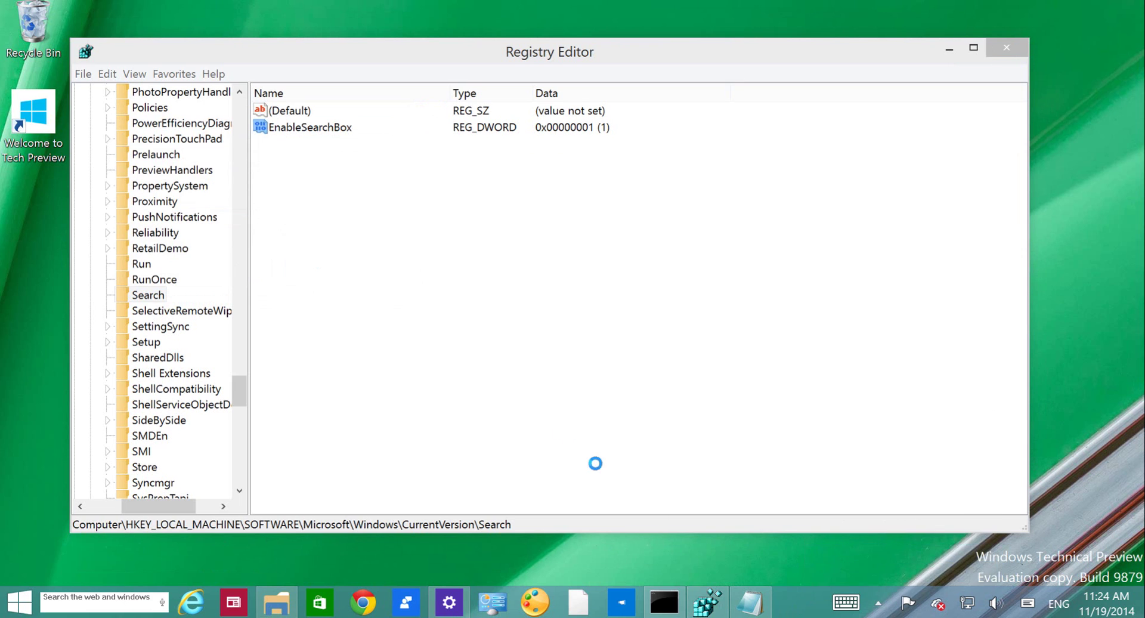
{"action": "left_click_drag", "start_coordinate": [733, 52], "coordinate": [503, 22]}
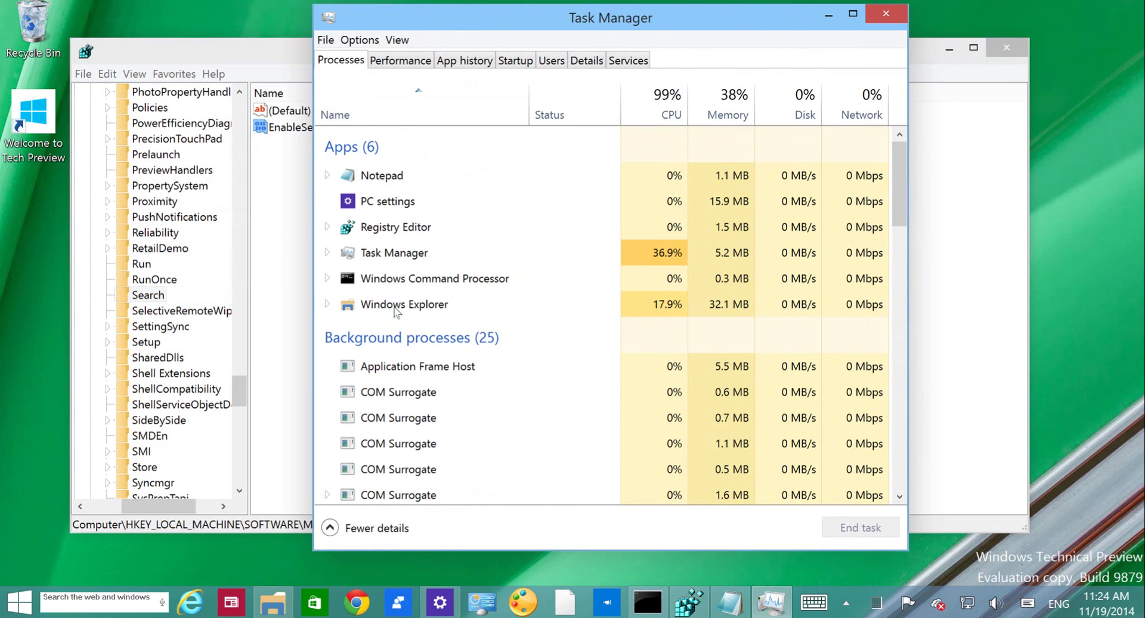
{"action": "left_click", "coordinate": [396, 305]}
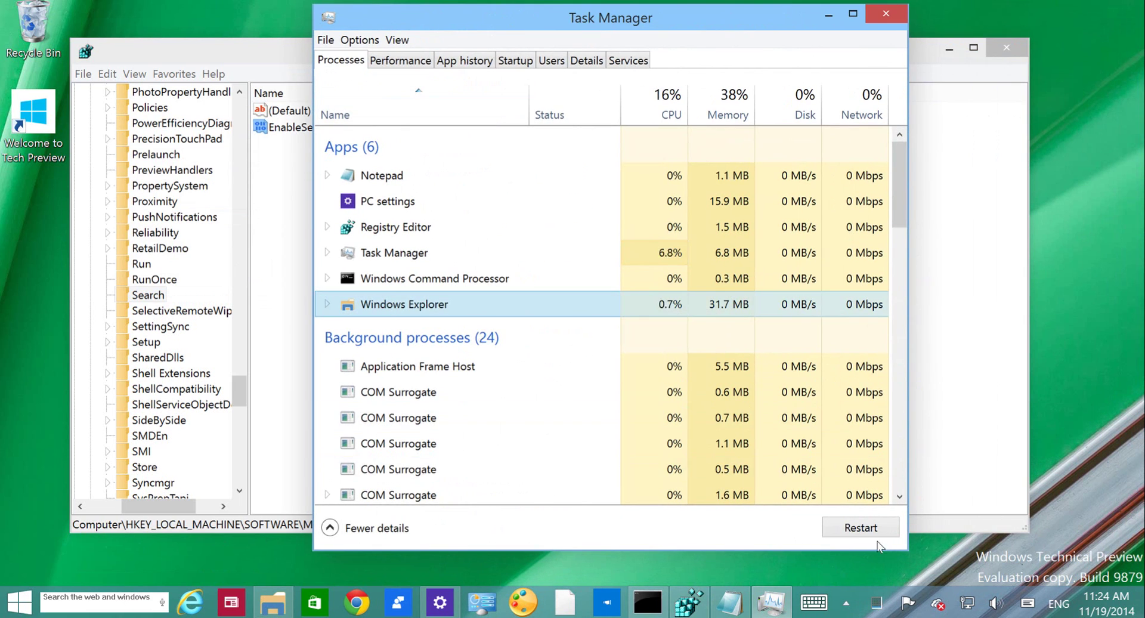
{"action": "left_click", "coordinate": [861, 527]}
{"action": "left_click", "coordinate": [308, 350]}
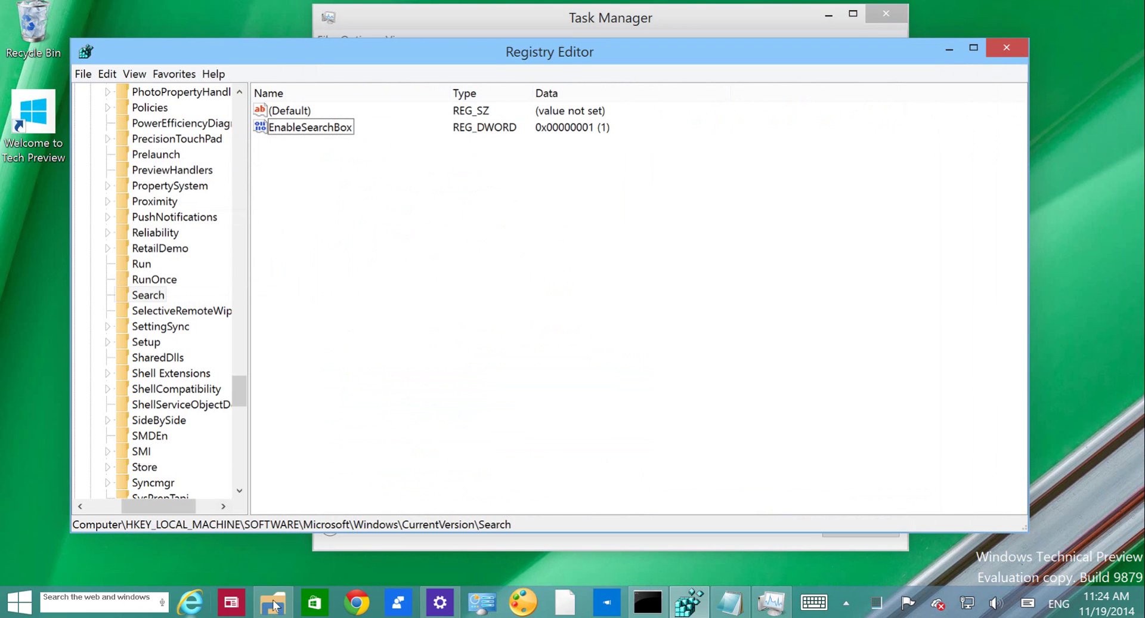
- Review the taskbar's search display options and set the taskbar search to Disabled
{"action": "right_click", "coordinate": [796, 614]}
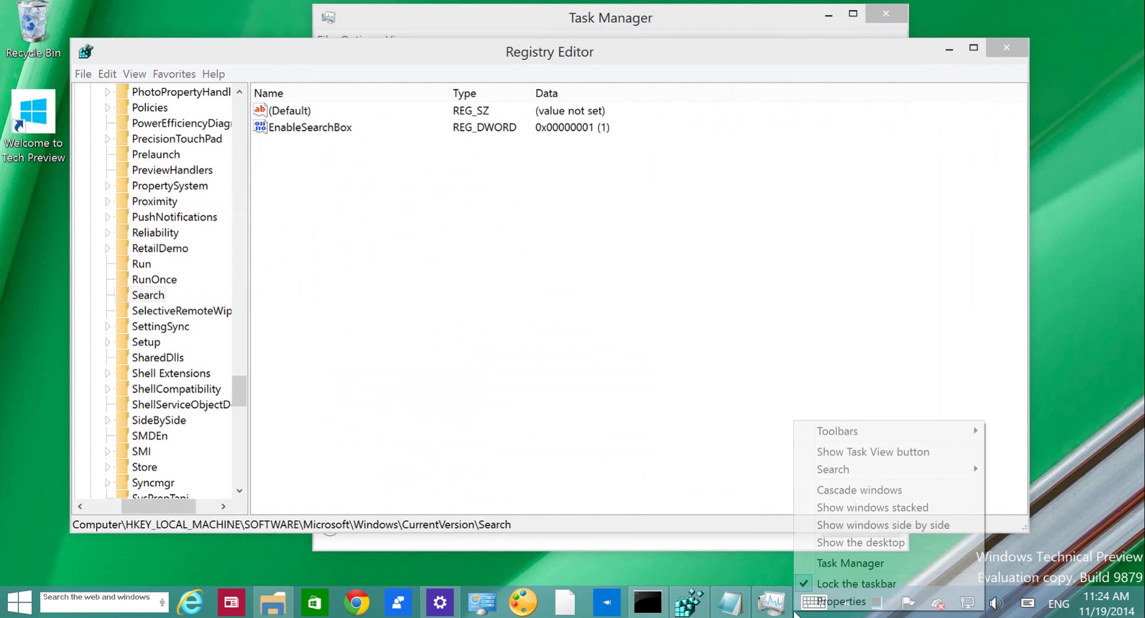
{"action": "mouse_move", "coordinate": [827, 471]}
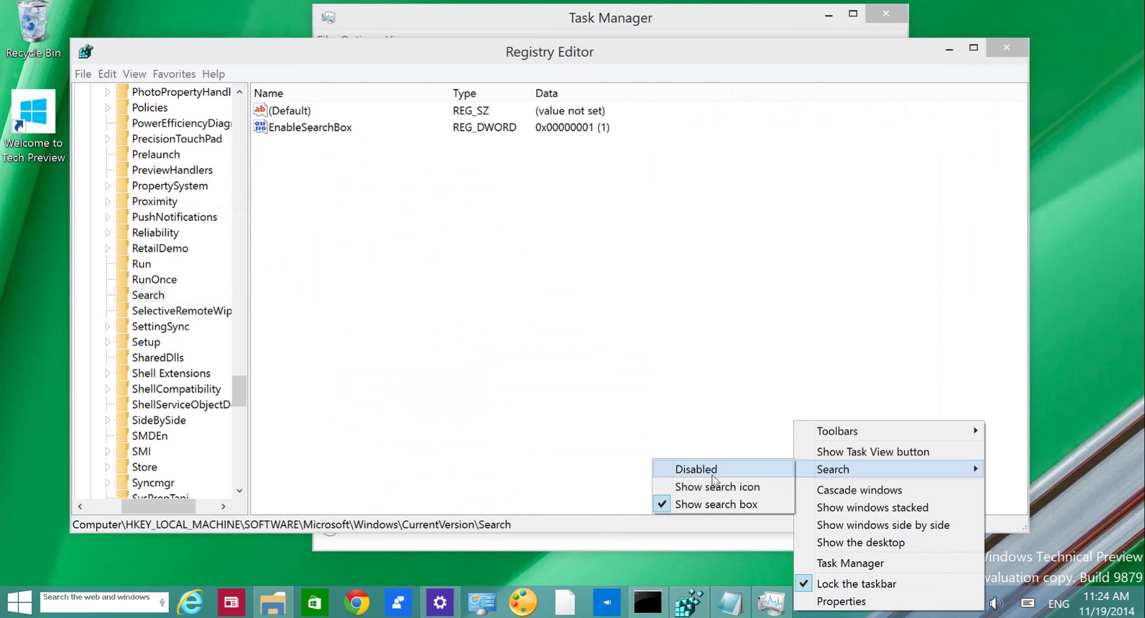
{"action": "left_click", "coordinate": [706, 504]}
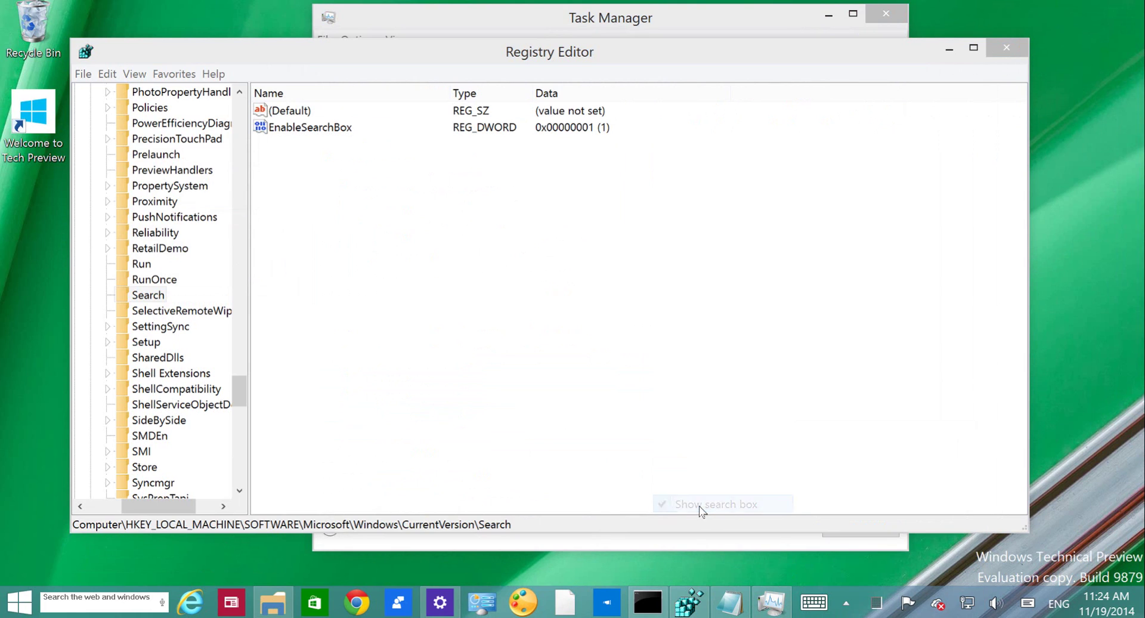
{"action": "right_click", "coordinate": [833, 614]}
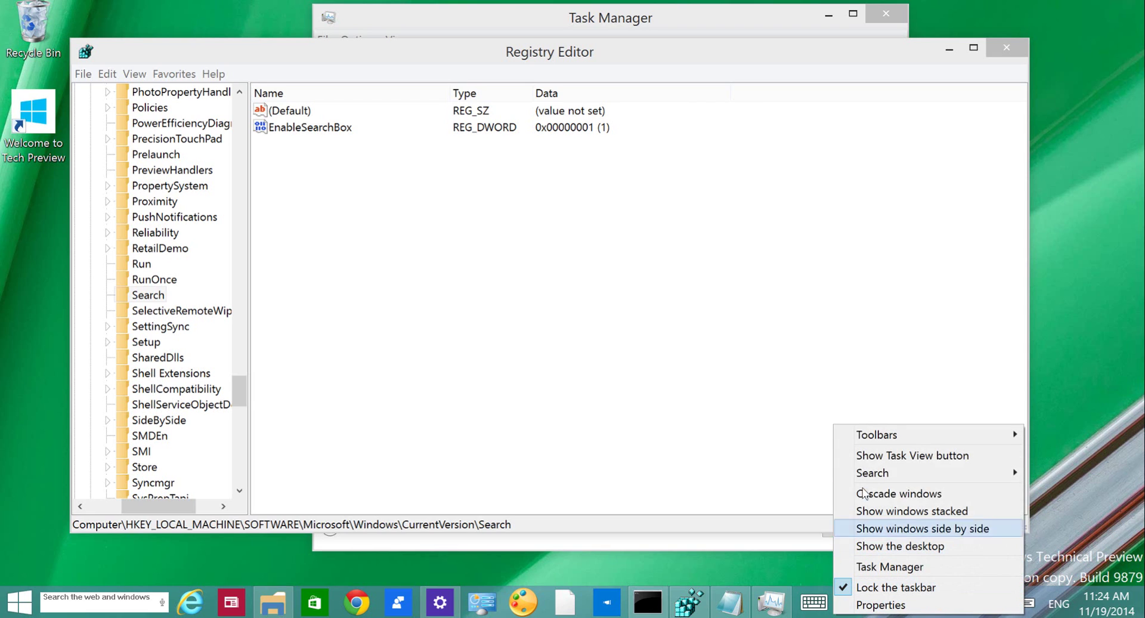
{"action": "mouse_move", "coordinate": [1004, 473]}
{"action": "left_click", "coordinate": [748, 471]}
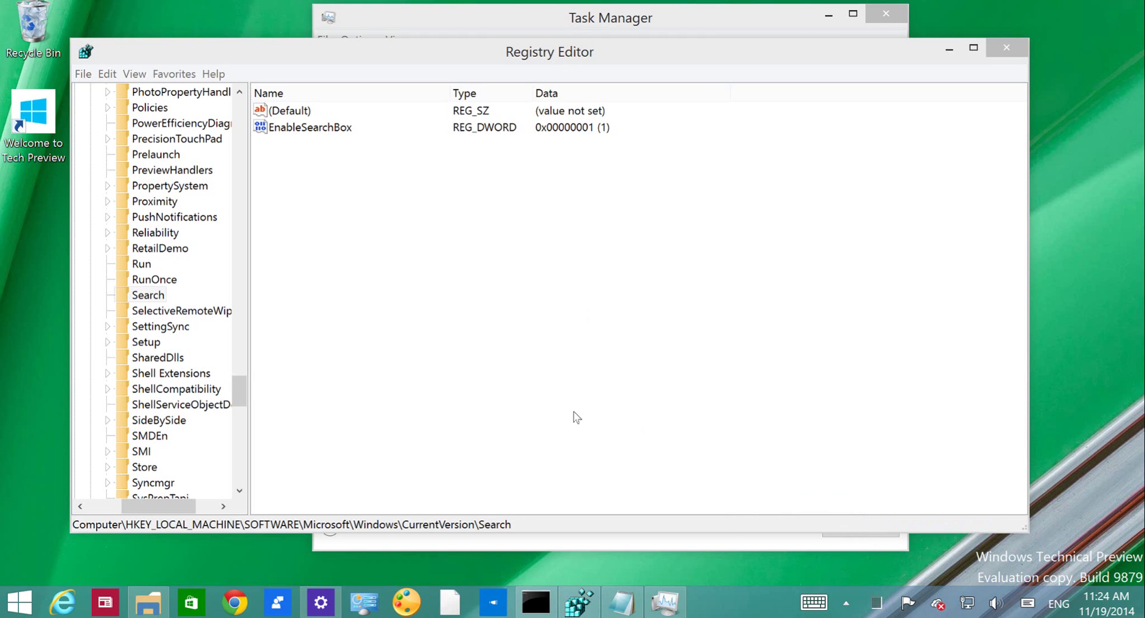
{"action": "mouse_move", "coordinate": [578, 601]}
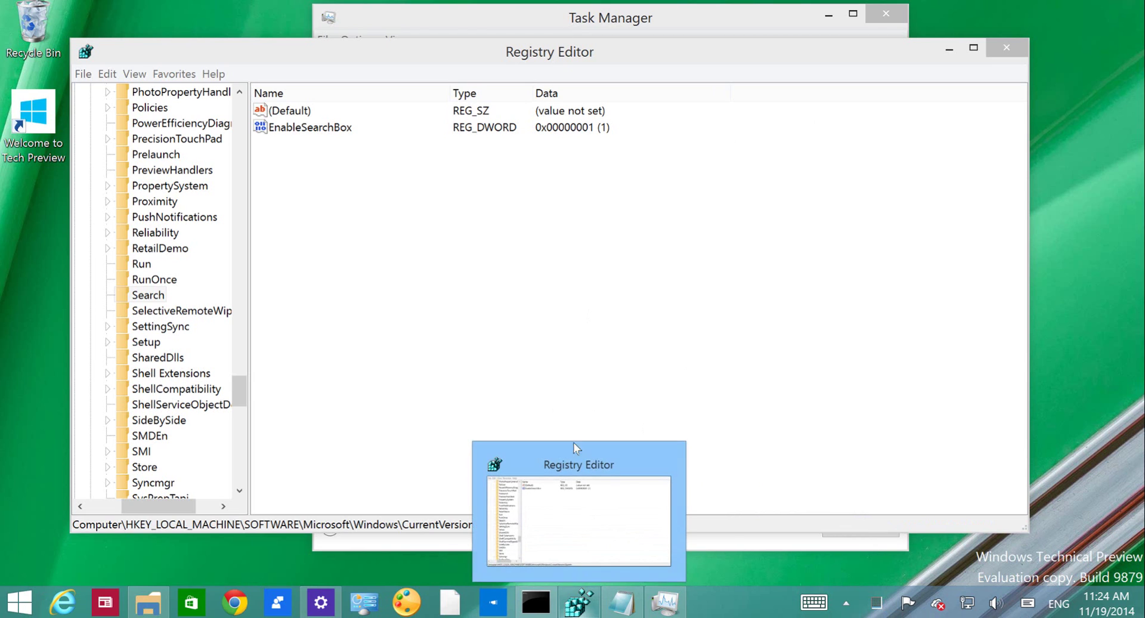
{"action": "left_click", "coordinate": [559, 17]}
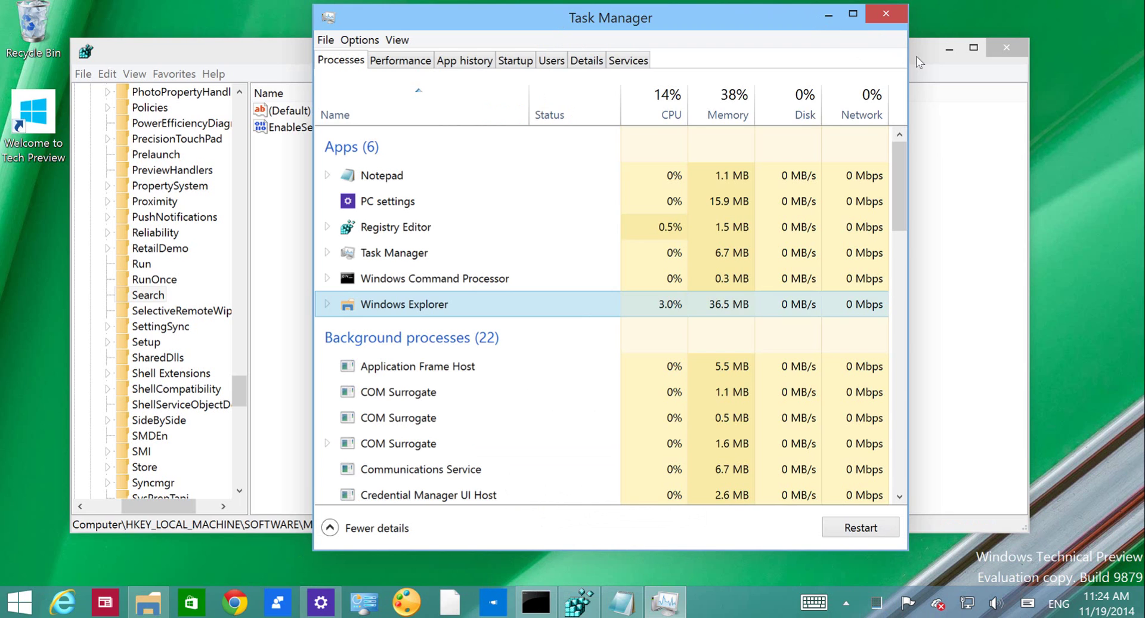
{"action": "left_click", "coordinate": [271, 58]}
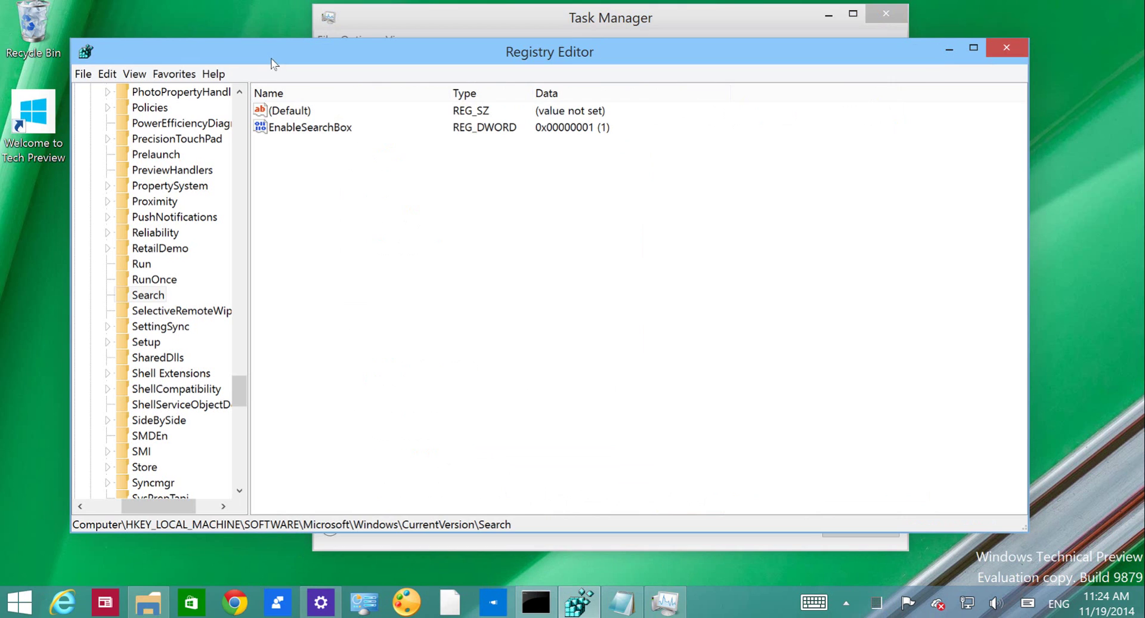
{"action": "left_click", "coordinate": [471, 22]}
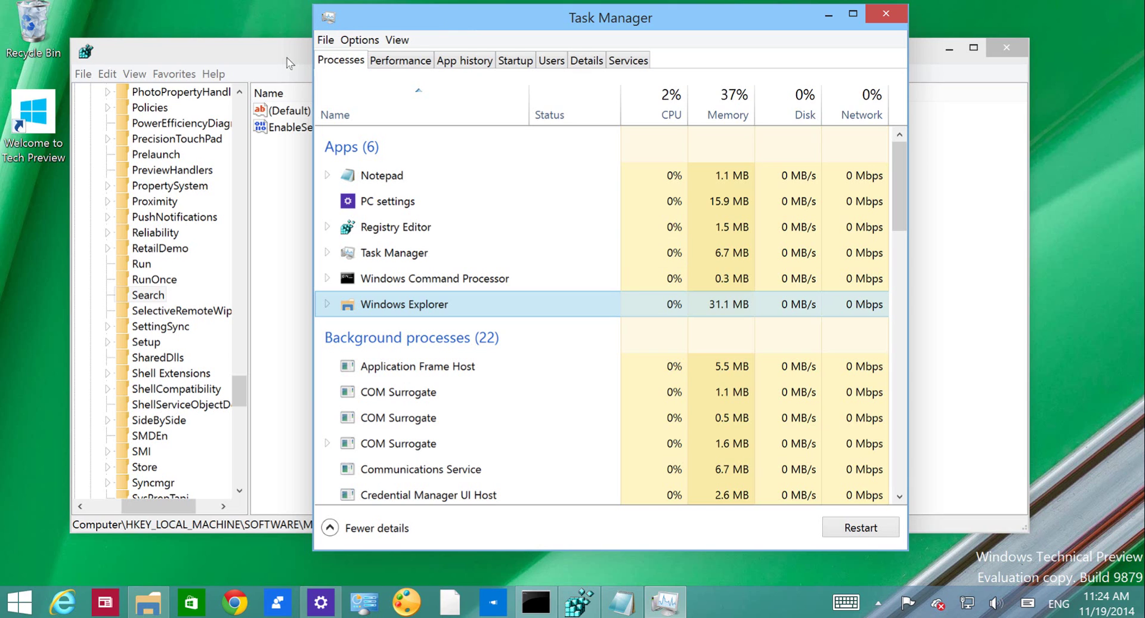
{"action": "left_click", "coordinate": [289, 62]}
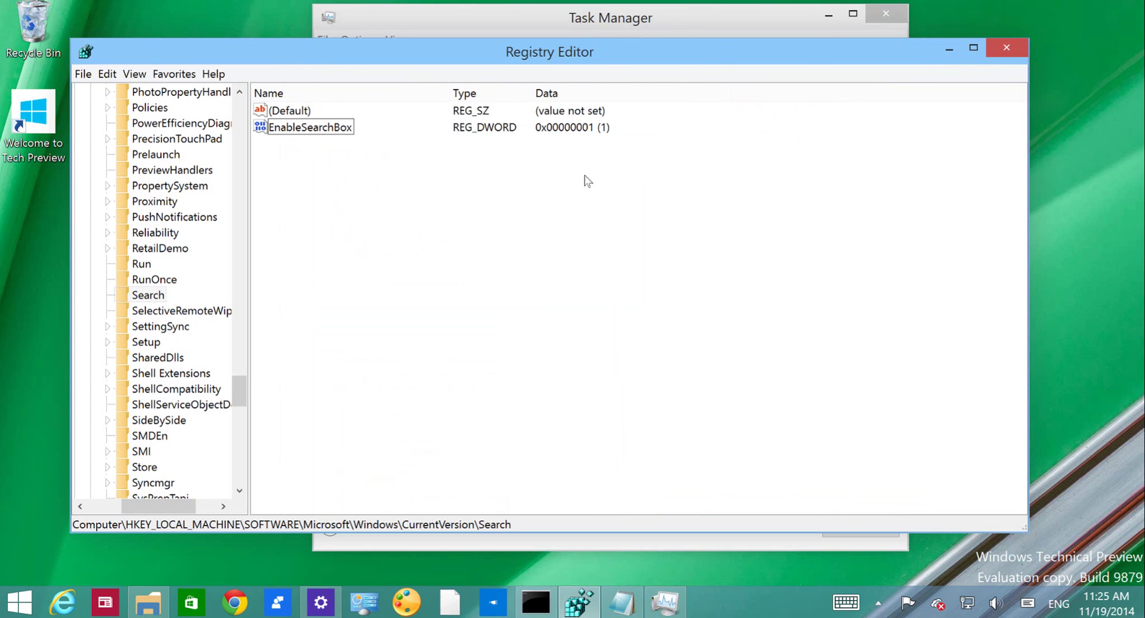
- Clear Registry Editor and Task Manager away and highlight the beginning of the Continuum registry path in the Notepad note
{"action": "mouse_move", "coordinate": [584, 606]}
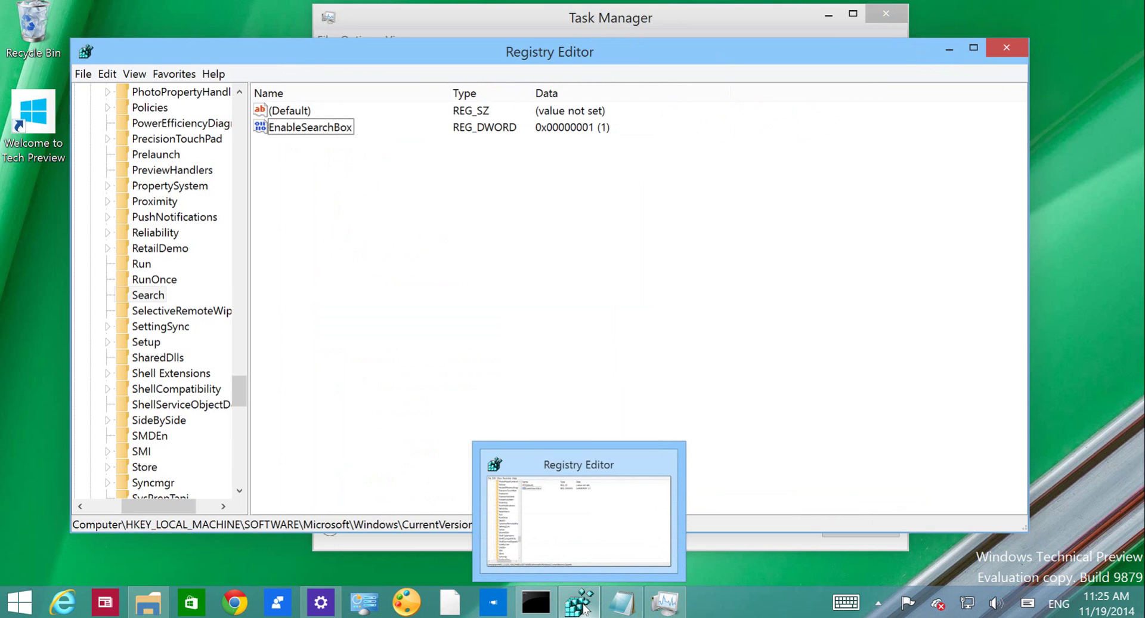
{"action": "left_click", "coordinate": [584, 606]}
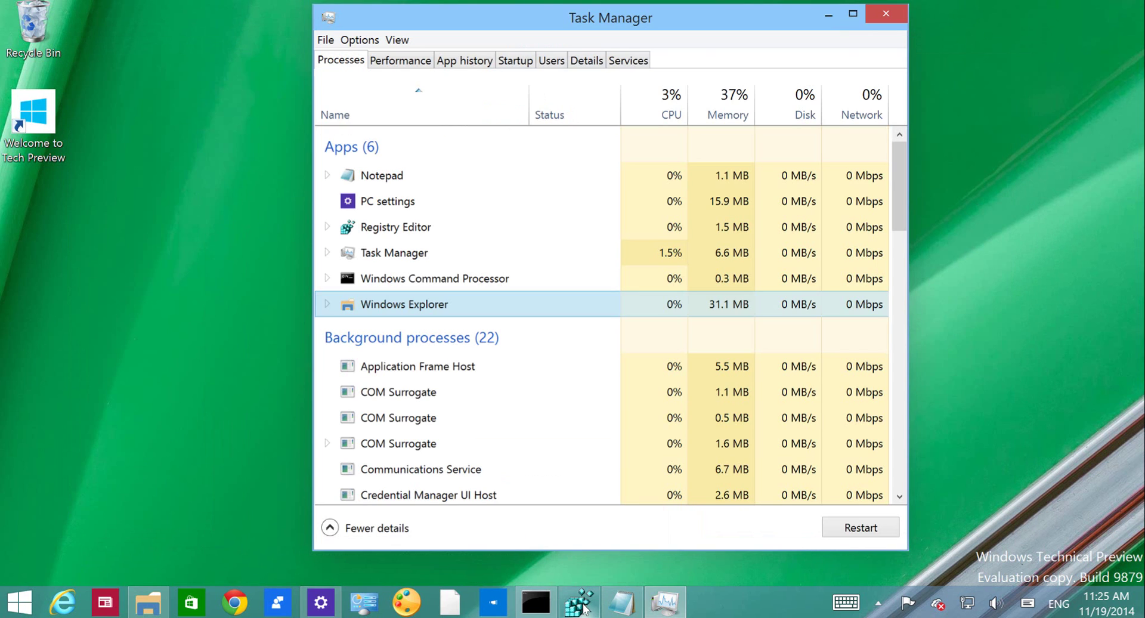
{"action": "left_click", "coordinate": [631, 611]}
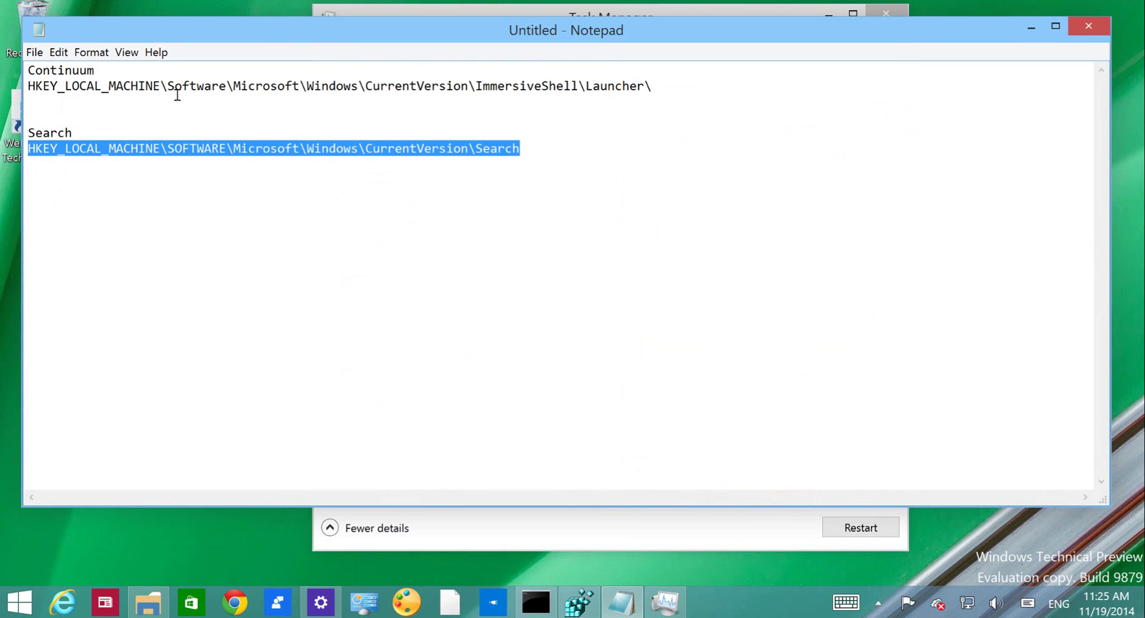
{"action": "left_click", "coordinate": [27, 86]}
{"action": "left_click_drag", "start_coordinate": [27, 87], "coordinate": [154, 87]}
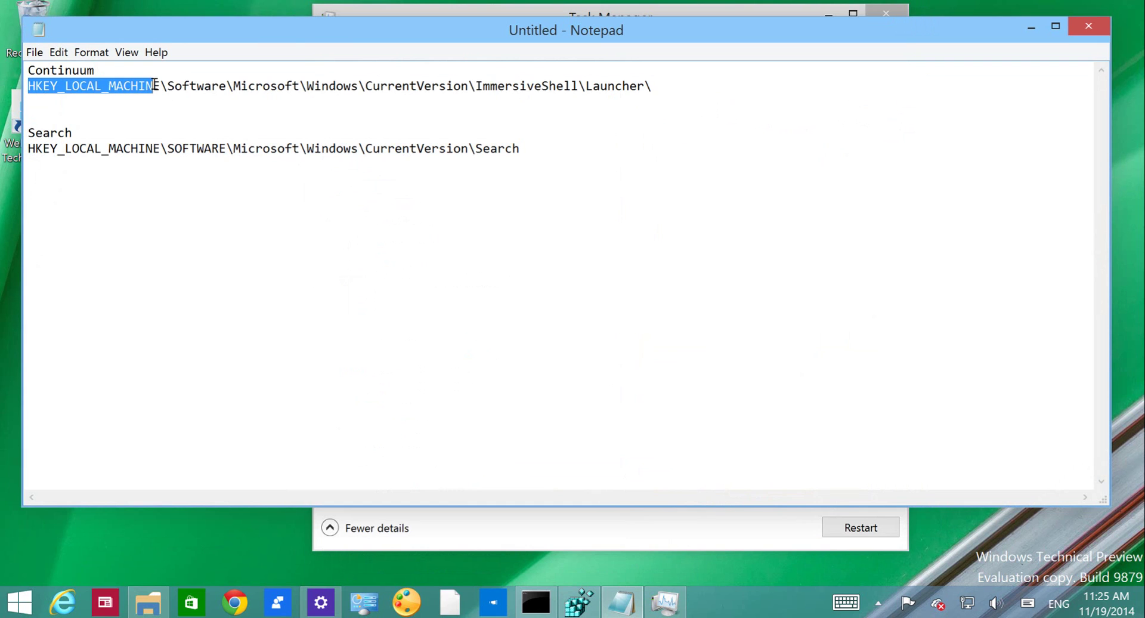
{"action": "left_click", "coordinate": [592, 11]}
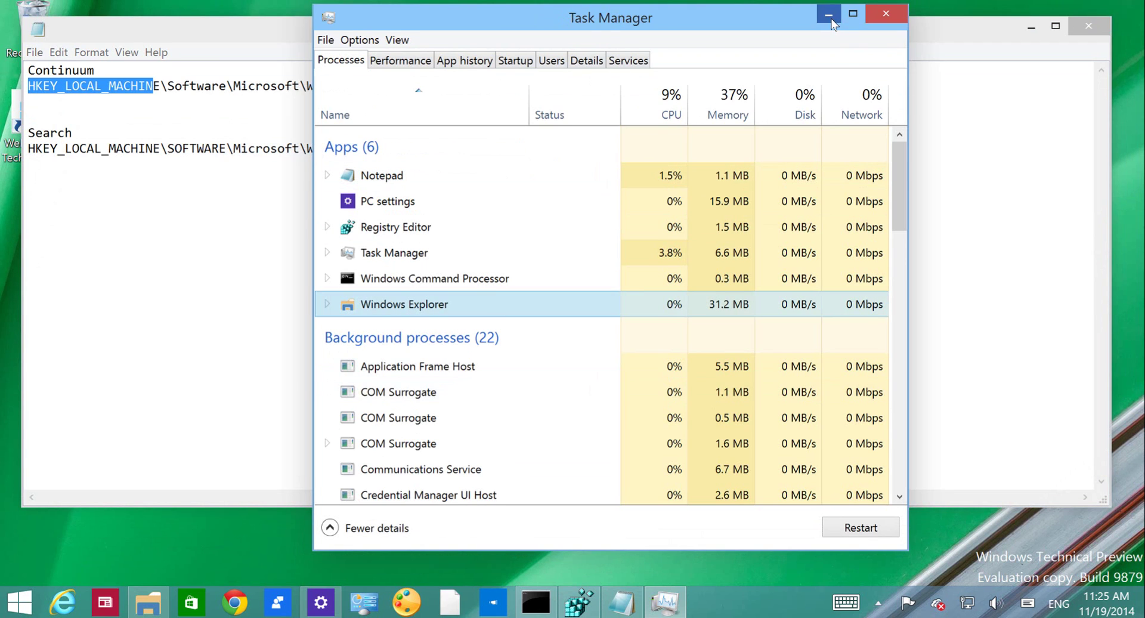
{"action": "left_click", "coordinate": [630, 599]}
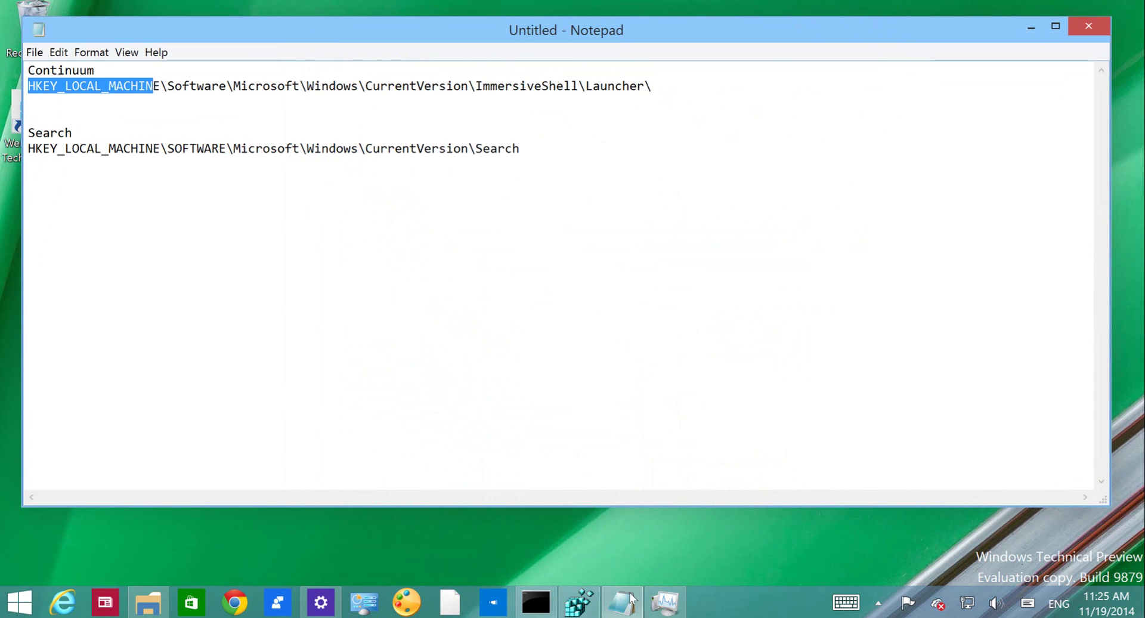
- Restore Registry Editor, widen its key tree, and place the window below the Continuum path in the note
{"action": "left_click", "coordinate": [579, 603]}
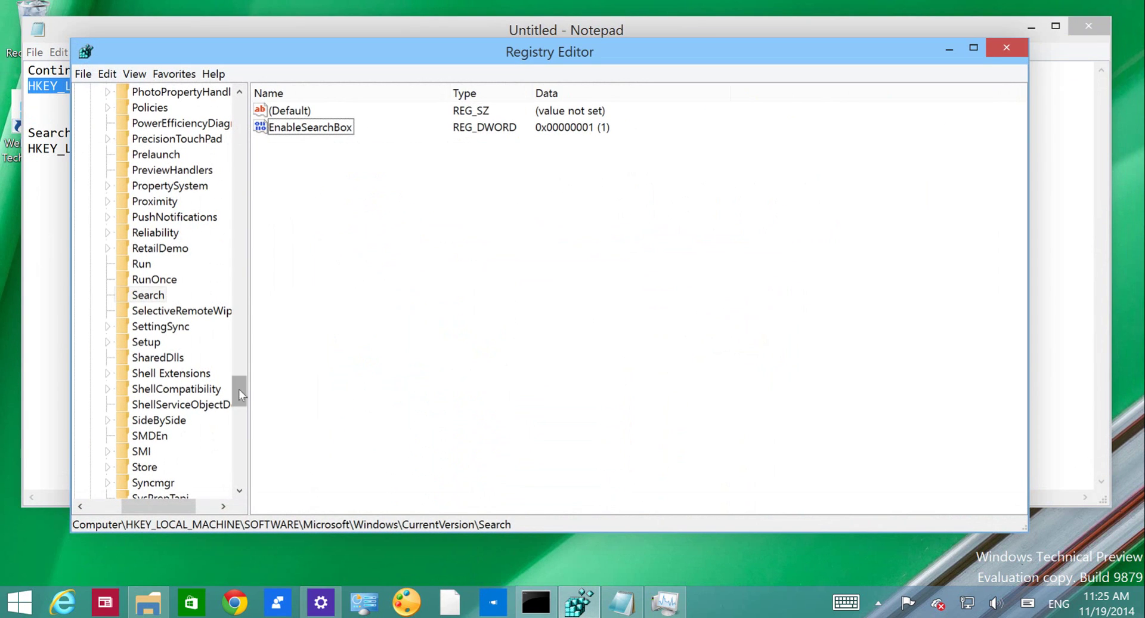
{"action": "left_click_drag", "start_coordinate": [239, 389], "coordinate": [231, 84]}
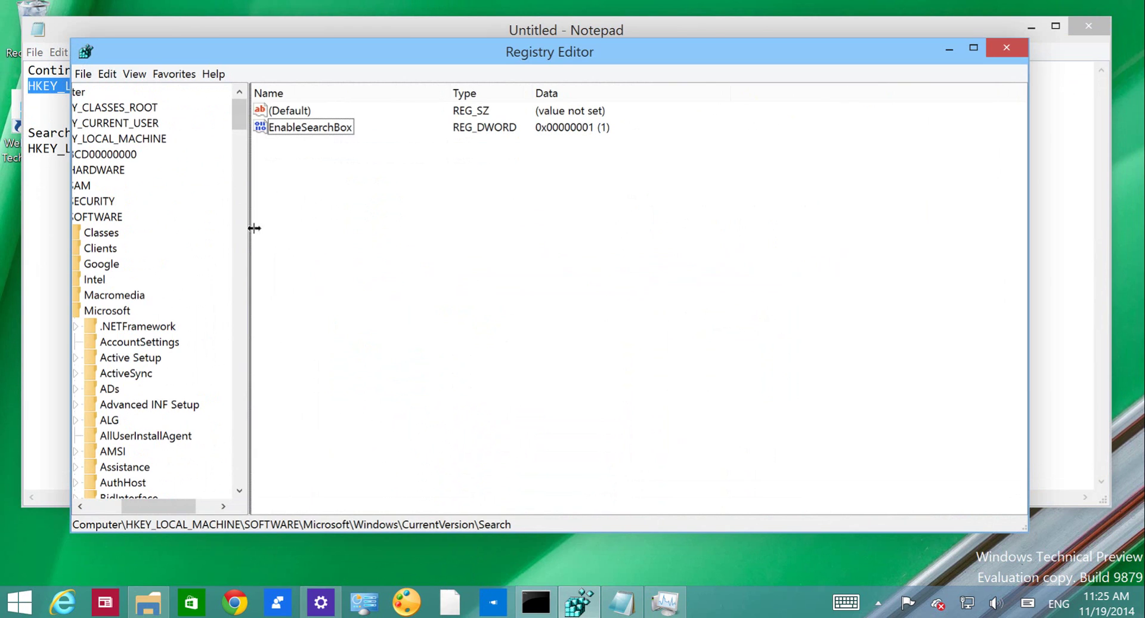
{"action": "left_click_drag", "start_coordinate": [251, 224], "coordinate": [457, 173]}
{"action": "left_click_drag", "start_coordinate": [444, 44], "coordinate": [439, 126]}
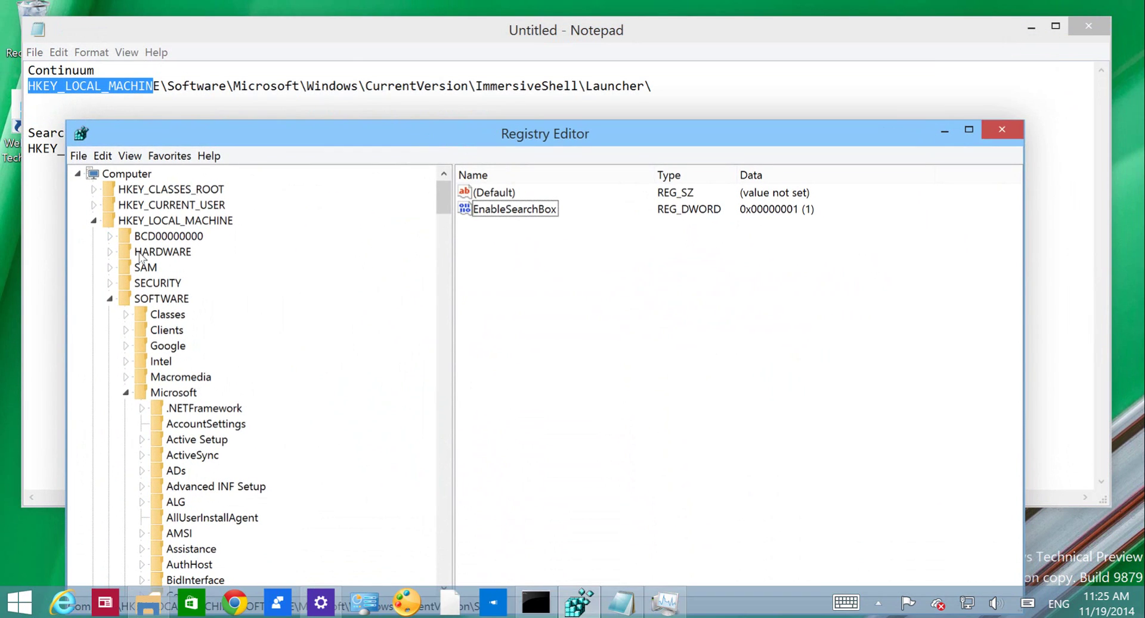
- Follow the Continuum path in the registry through HKEY_LOCAL_MACHINE\SOFTWARE\Microsoft\Windows and select the CurrentVersion key
{"action": "left_click", "coordinate": [158, 299]}
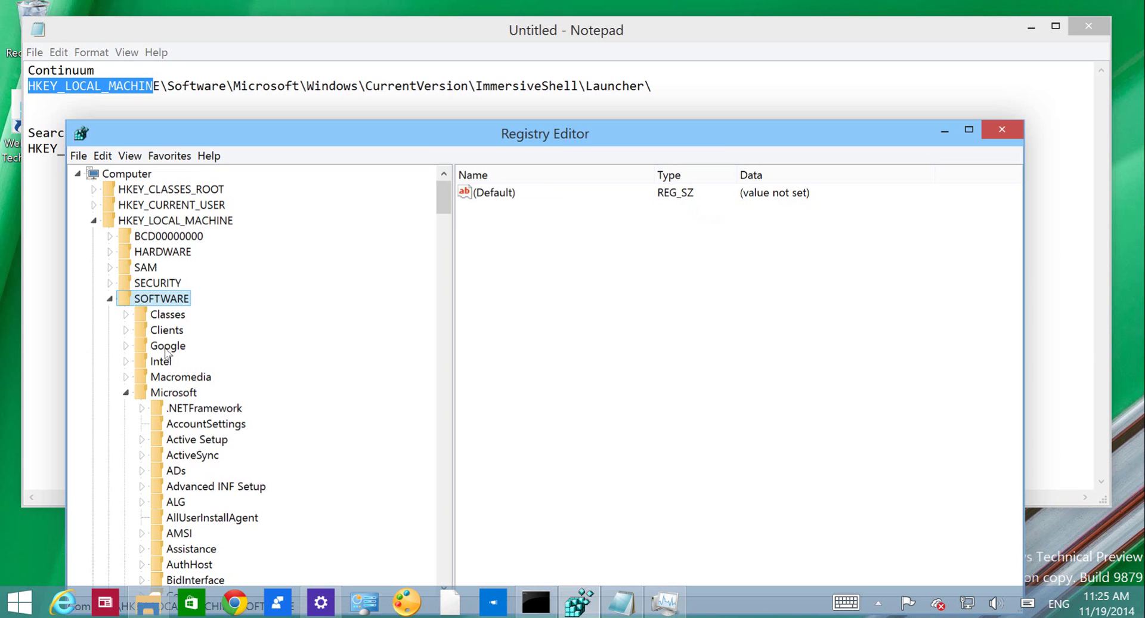
{"action": "left_click", "coordinate": [170, 394]}
{"action": "scroll", "coordinate": [288, 374], "scroll_direction": "down", "scroll_amount": 20}
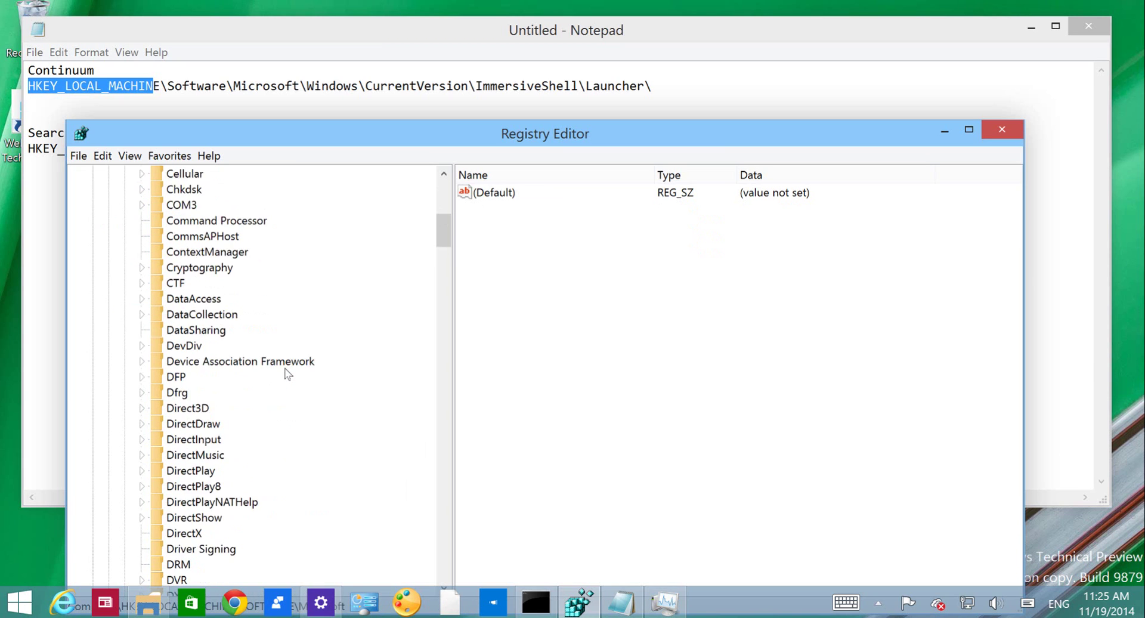
{"action": "scroll", "coordinate": [288, 374], "scroll_direction": "down", "scroll_amount": 20}
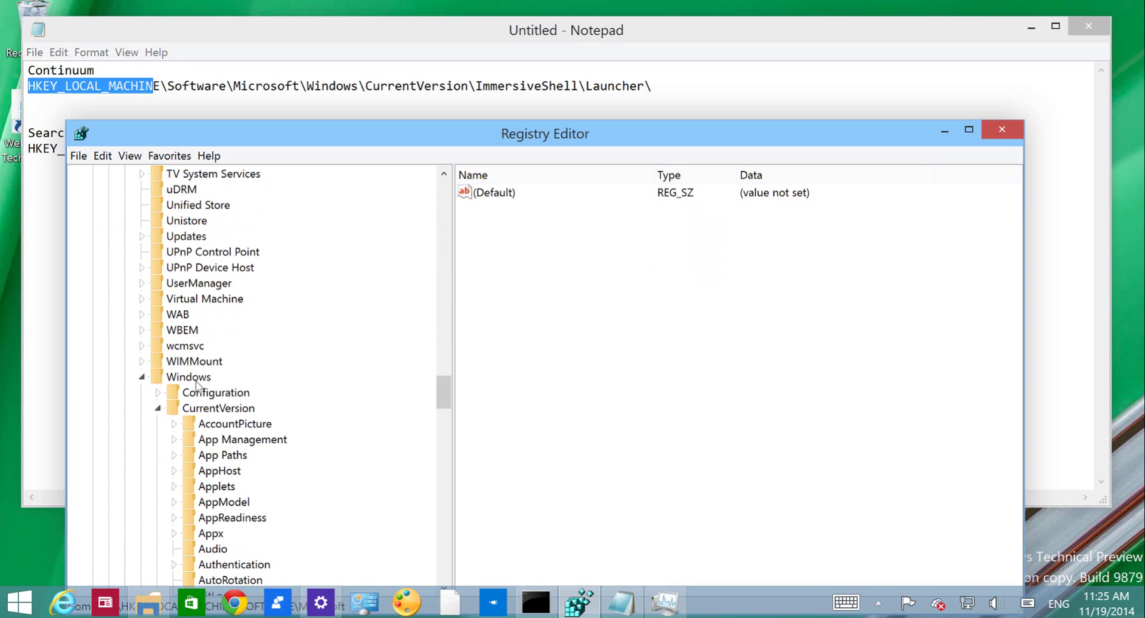
{"action": "left_click", "coordinate": [198, 378]}
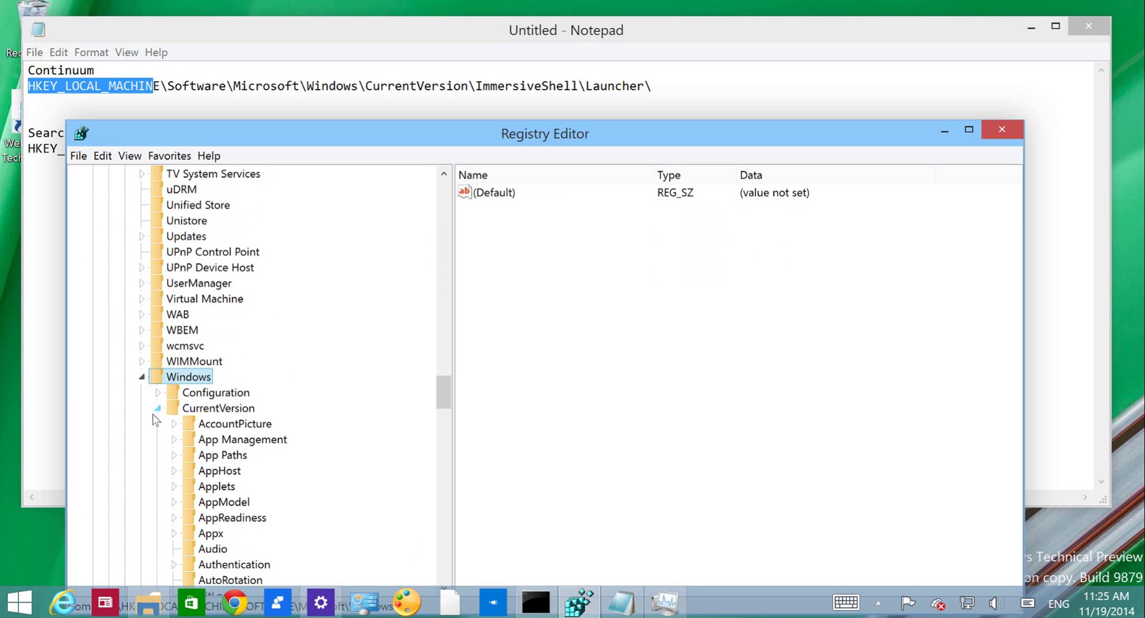
{"action": "left_click", "coordinate": [223, 409]}
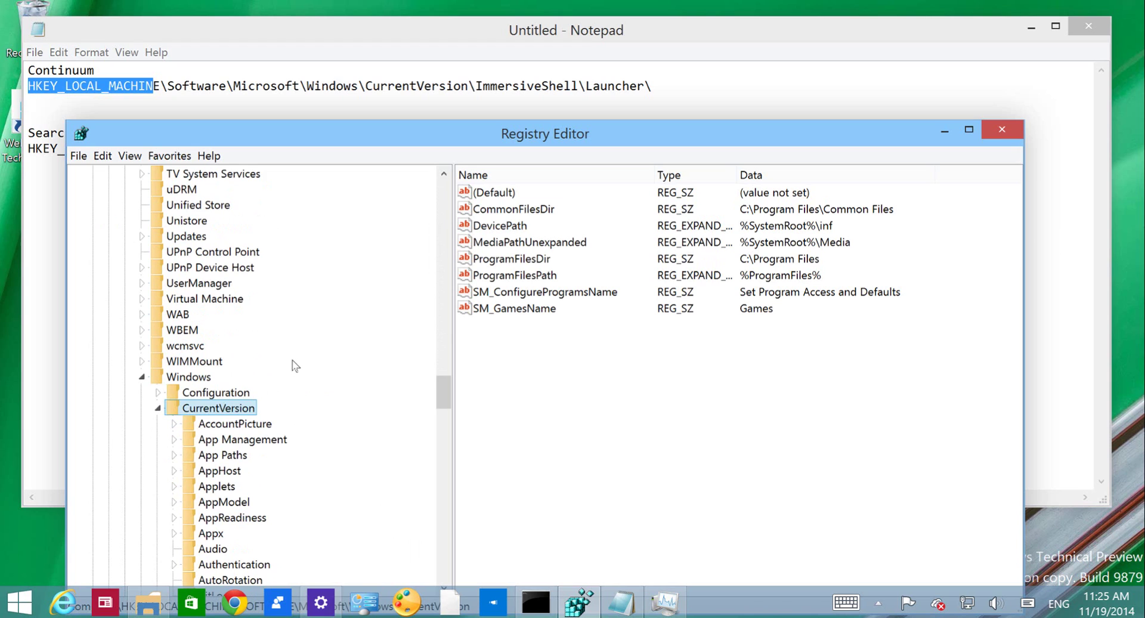
- Find ImmersiveShell under CurrentVersion, expand it, and select its Launcher subkey
{"action": "scroll", "coordinate": [295, 365], "scroll_direction": "down", "scroll_amount": 3}
{"action": "scroll", "coordinate": [294, 365], "scroll_direction": "down", "scroll_amount": 4}
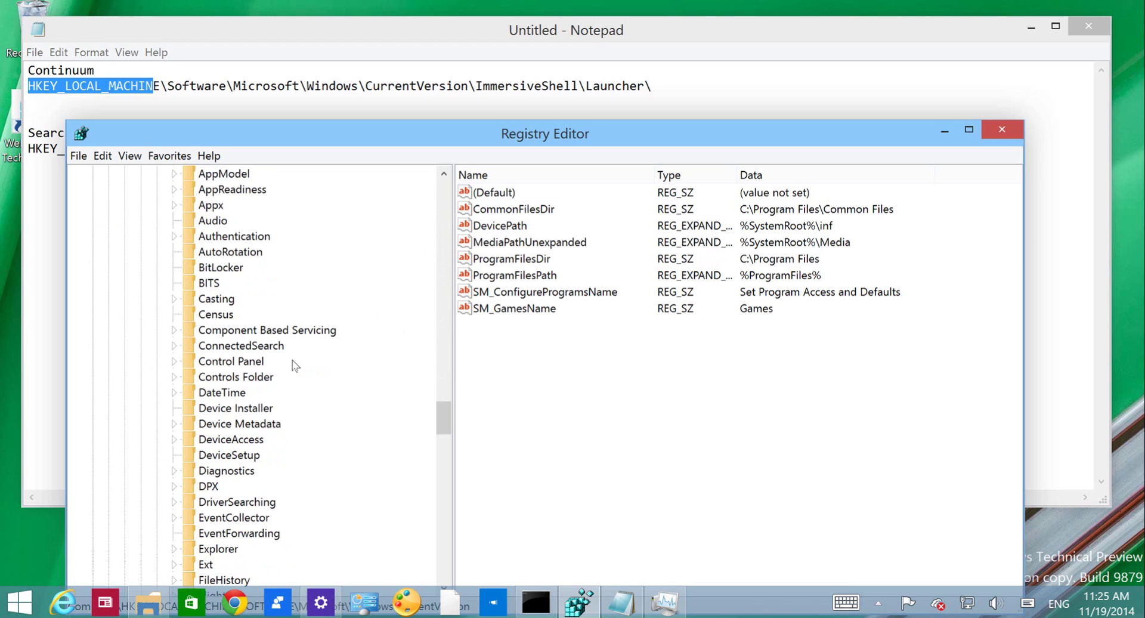
{"action": "scroll", "coordinate": [295, 365], "scroll_direction": "down", "scroll_amount": 6}
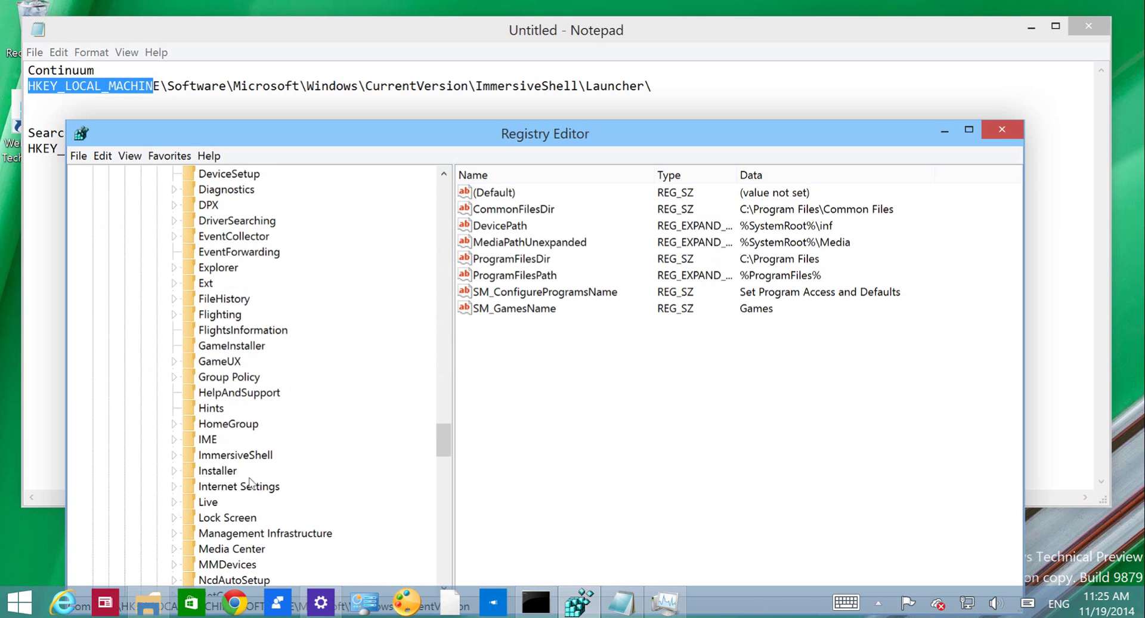
{"action": "left_click", "coordinate": [241, 455]}
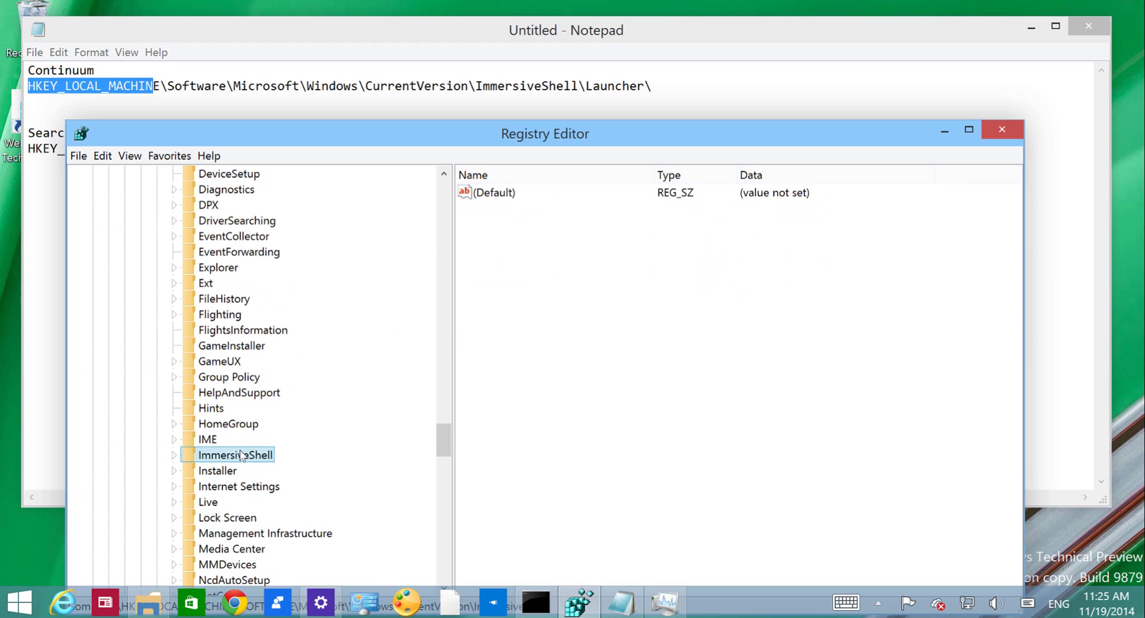
{"action": "left_click", "coordinate": [174, 456]}
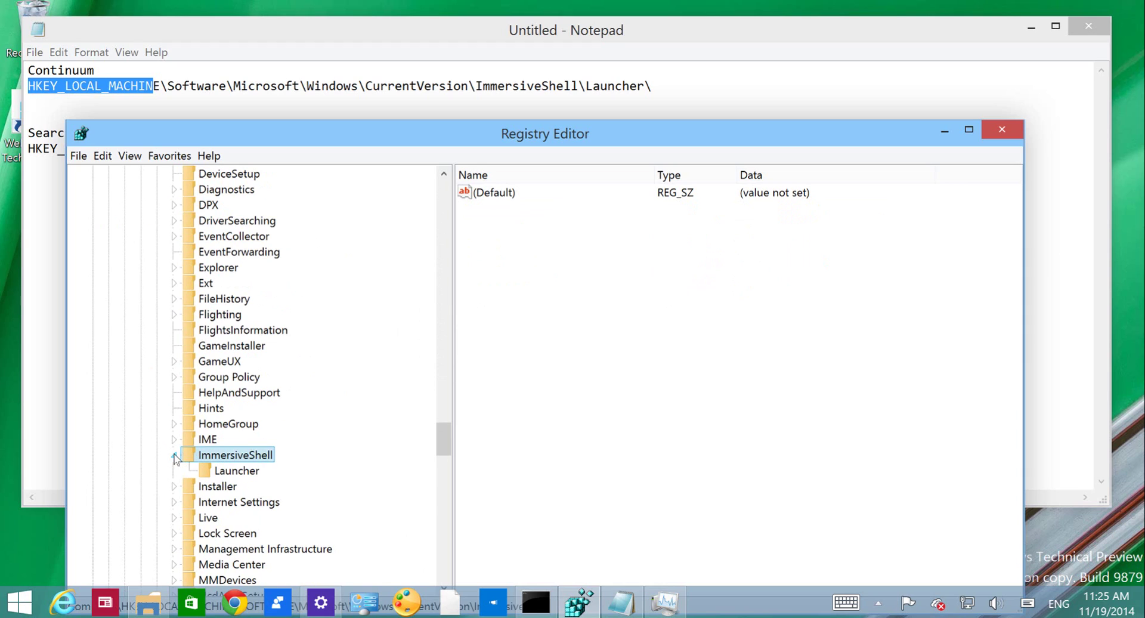
{"action": "left_click", "coordinate": [237, 471]}
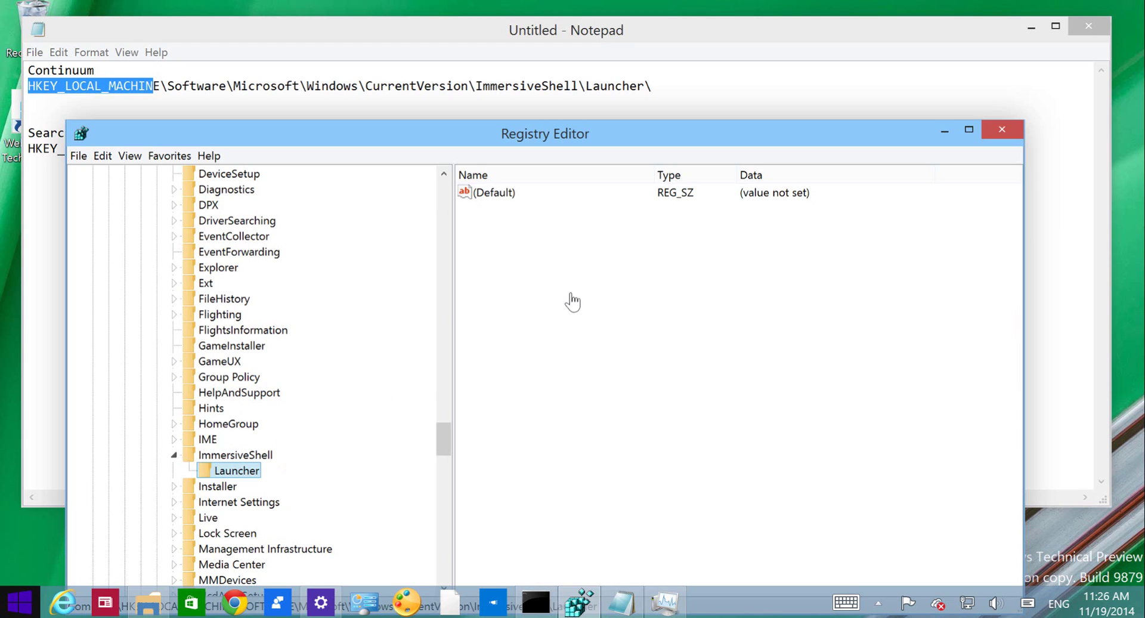
- Create a DWORD (32-bit) value named UseExperience in the Launcher key
{"action": "left_click", "coordinate": [538, 255]}
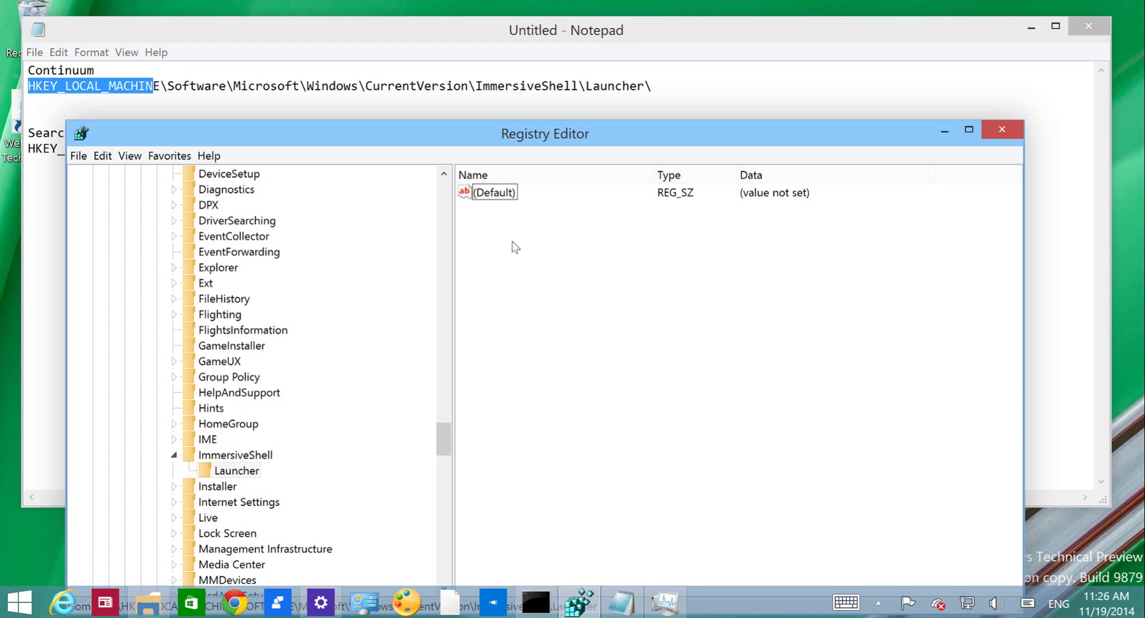
{"action": "right_click", "coordinate": [489, 237]}
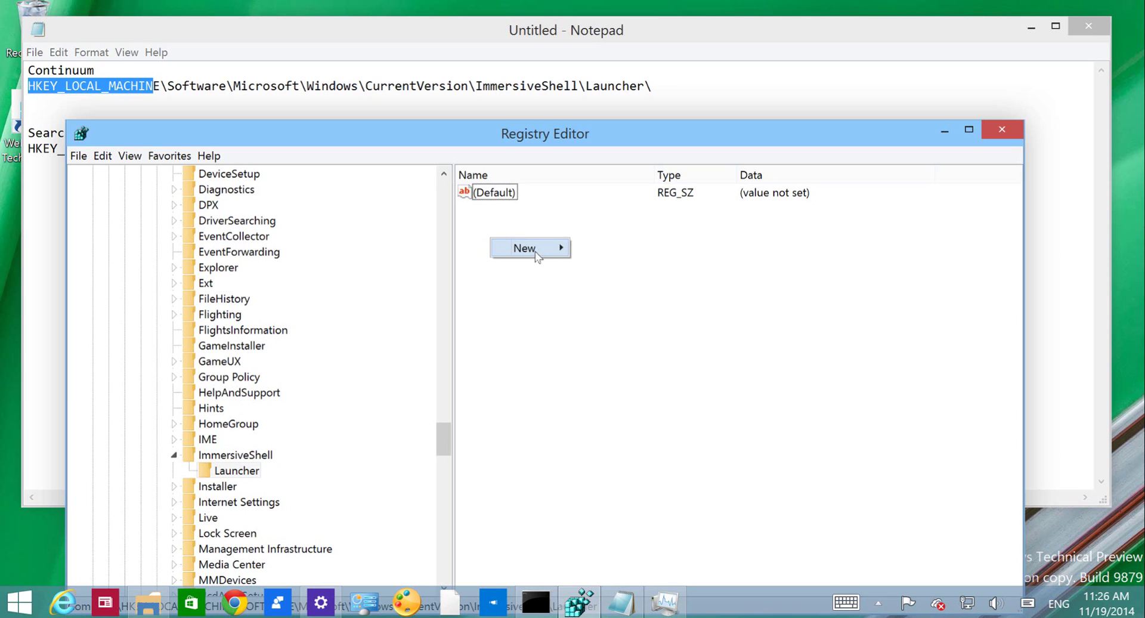
{"action": "mouse_move", "coordinate": [540, 247]}
{"action": "left_click", "coordinate": [421, 303]}
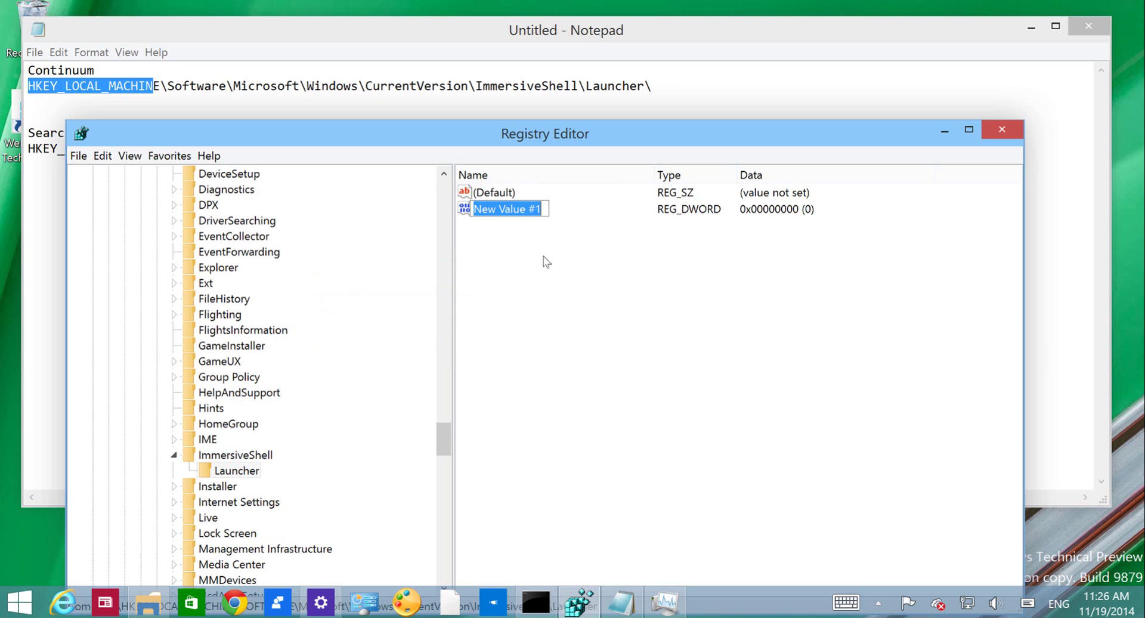
{"action": "type", "text": "UseExperience"}
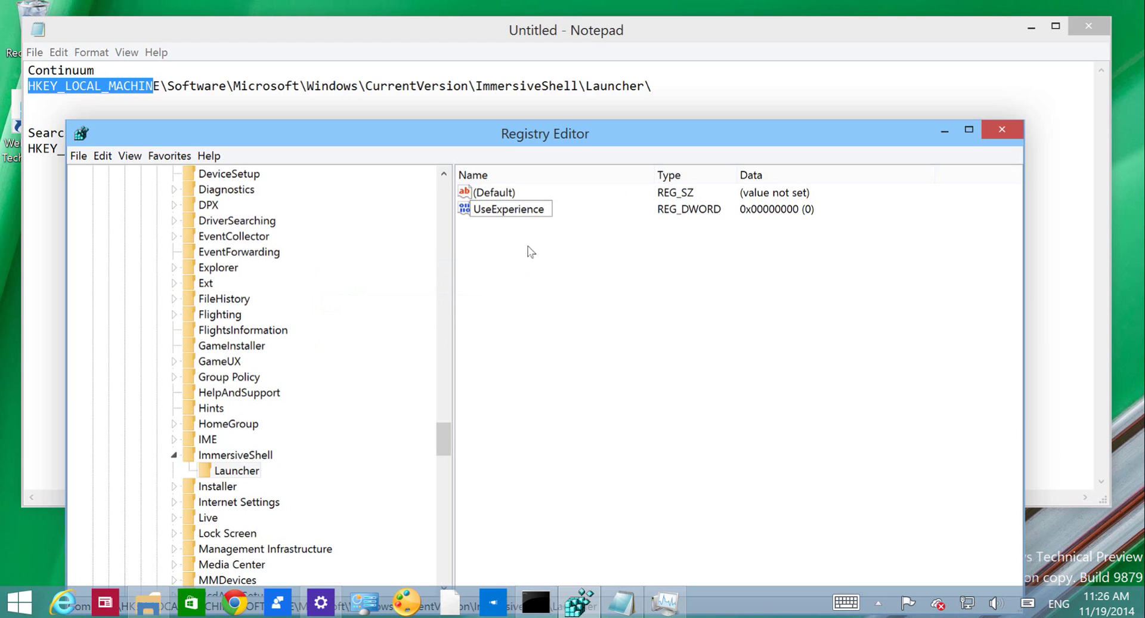
{"action": "key", "text": "Return"}
- Set the value data of UseExperience to 1
{"action": "key", "text": "Return"}
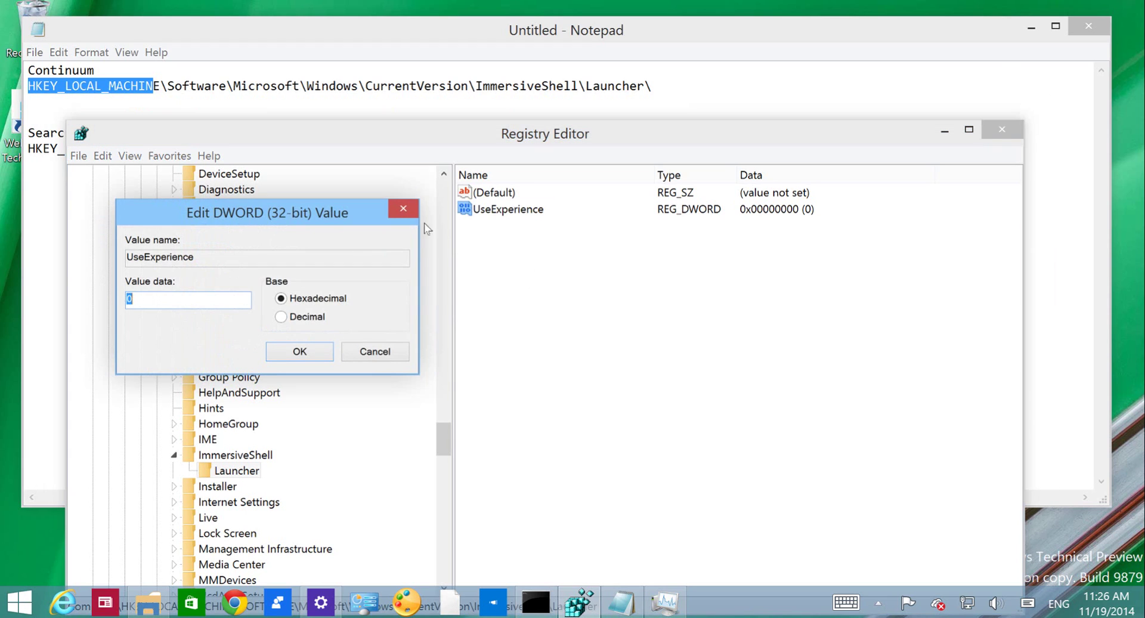
{"action": "type", "text": "1"}
{"action": "left_click", "coordinate": [296, 351]}
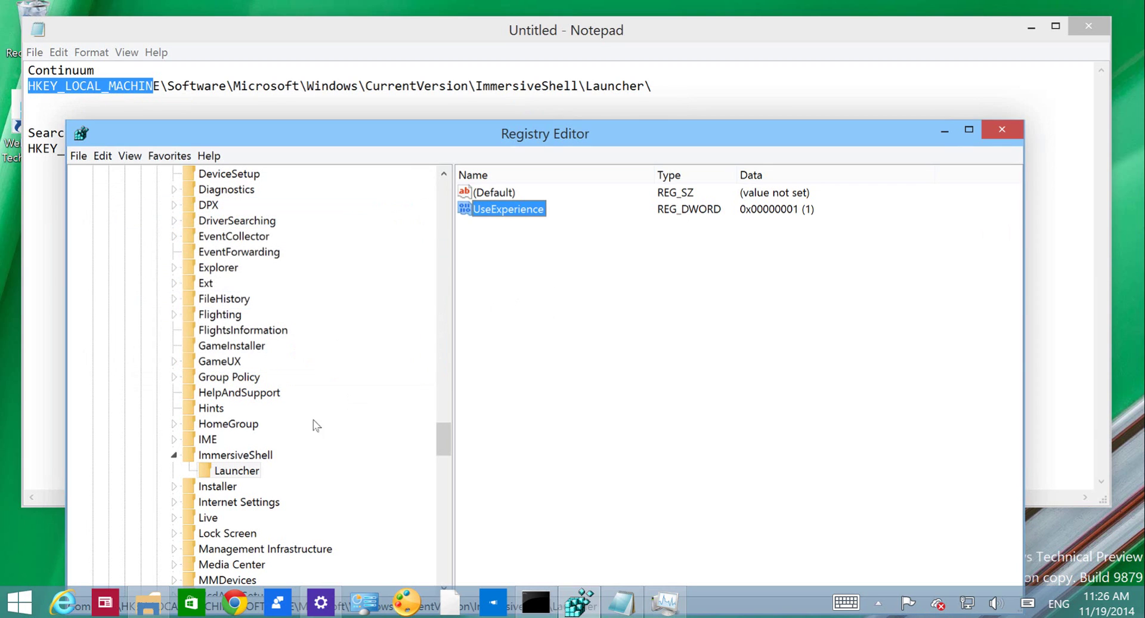
- Check the existing Start menu, and restart Windows Explorer from Task Manager
{"action": "left_click", "coordinate": [37, 611]}
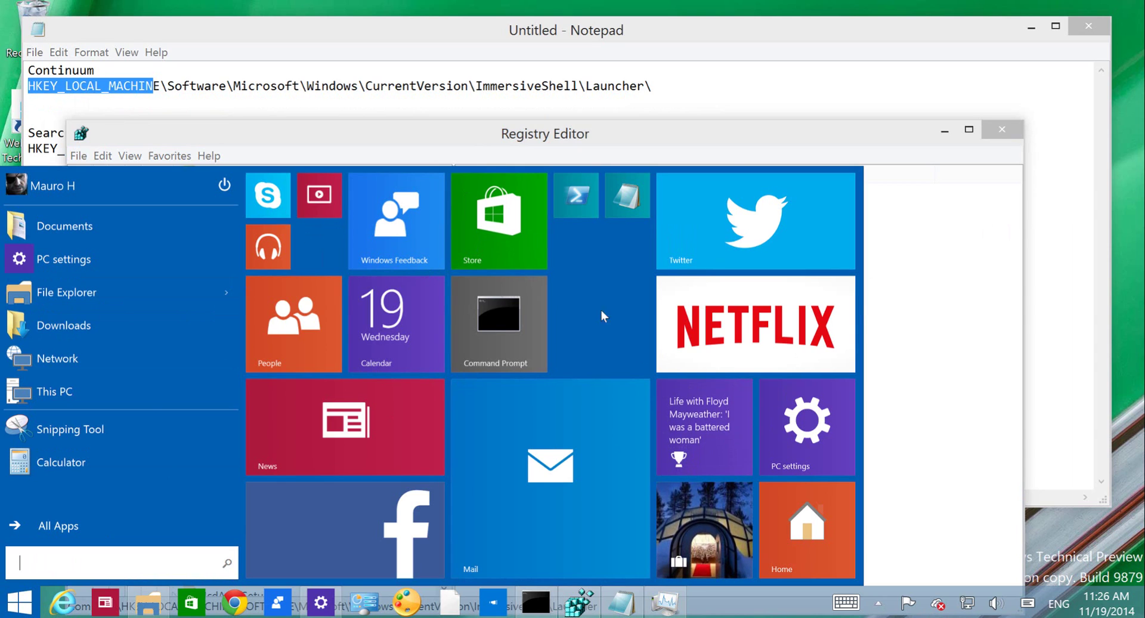
{"action": "left_click", "coordinate": [754, 614]}
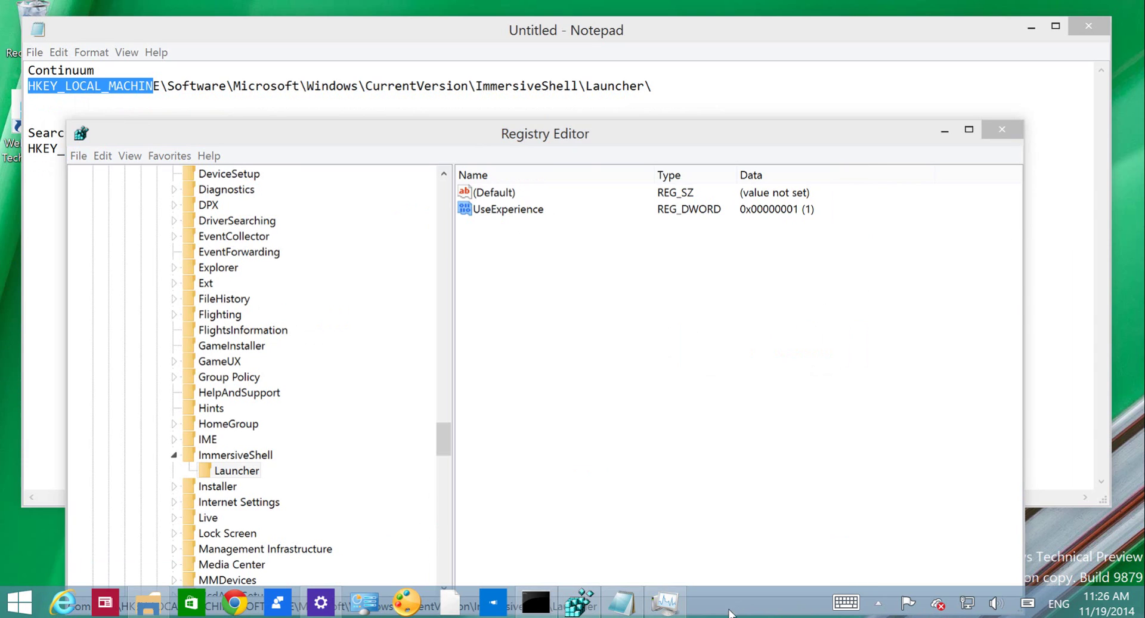
{"action": "left_click", "coordinate": [668, 604]}
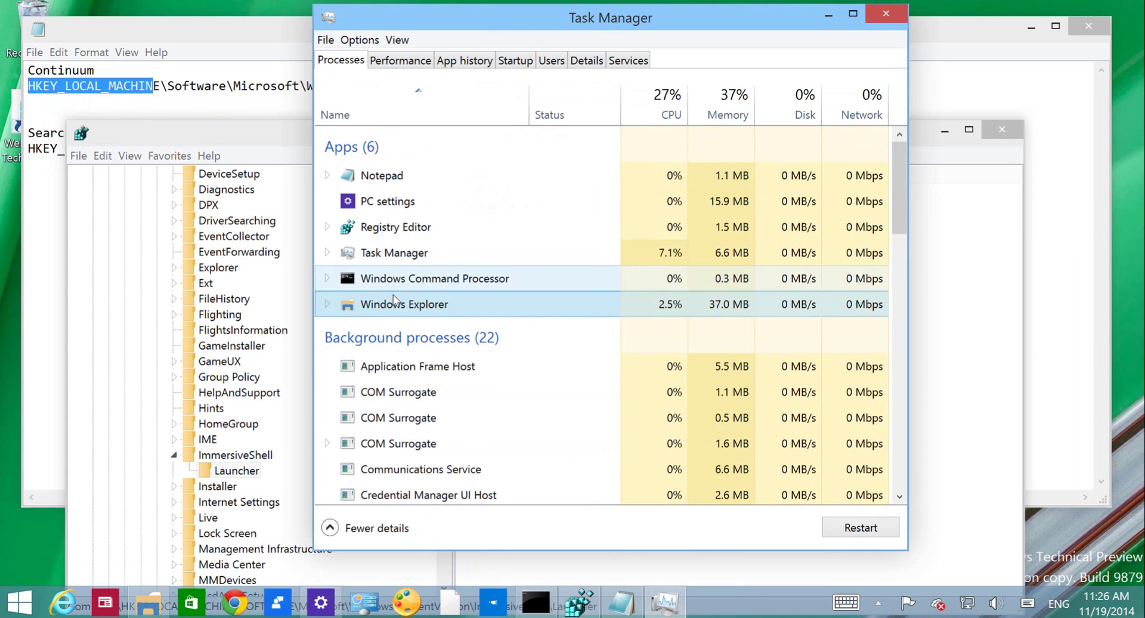
{"action": "left_click", "coordinate": [866, 527]}
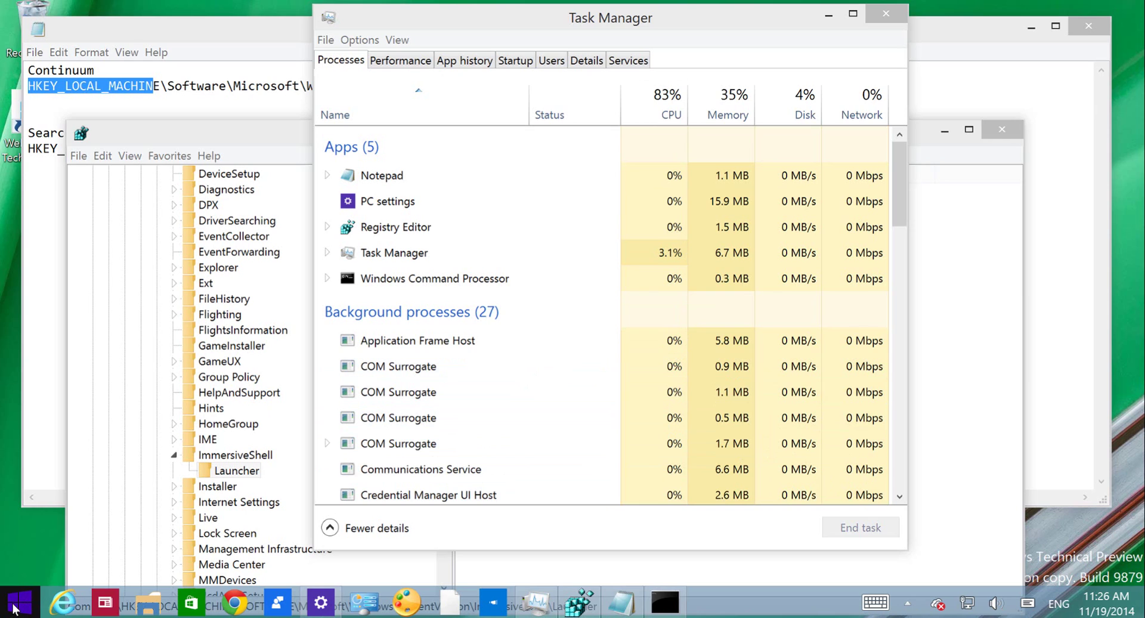
- Open the Continuum Start menu and minimize Task Manager, Registry Editor, and Notepad to expose the desktop
{"action": "left_click", "coordinate": [15, 607]}
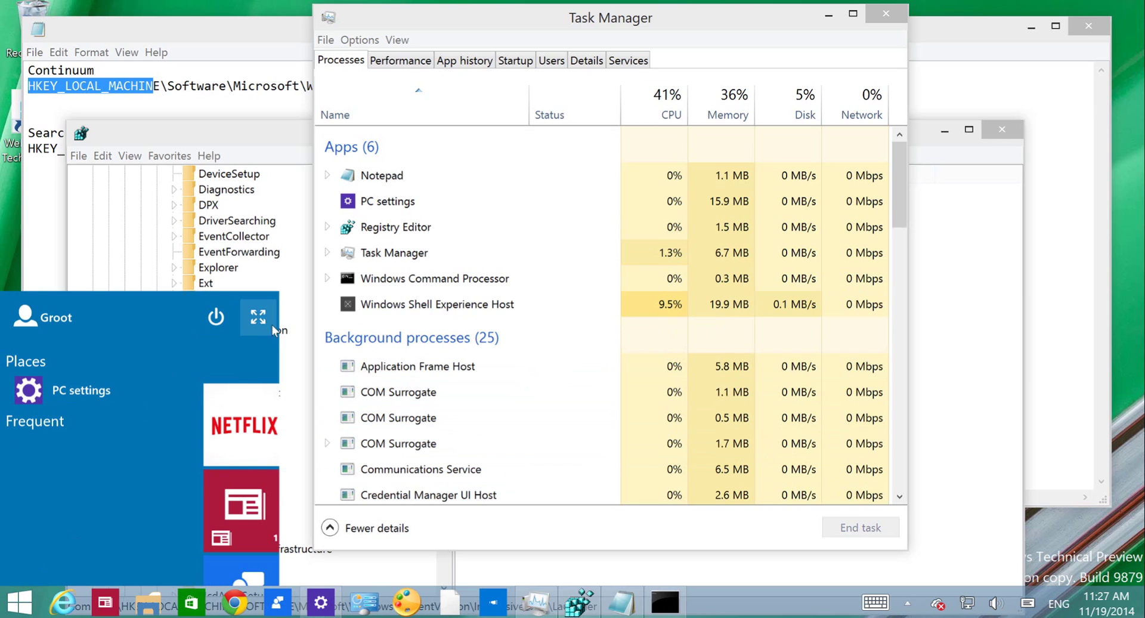
{"action": "left_click", "coordinate": [266, 327]}
{"action": "left_click", "coordinate": [828, 13]}
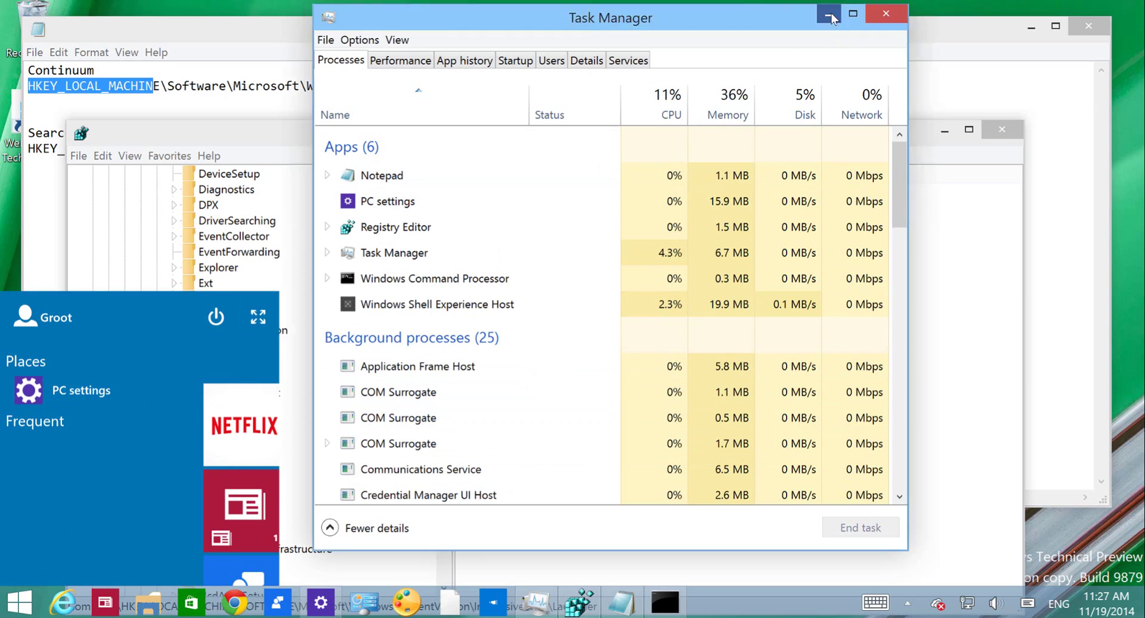
{"action": "left_click", "coordinate": [945, 131]}
{"action": "left_click", "coordinate": [1031, 27]}
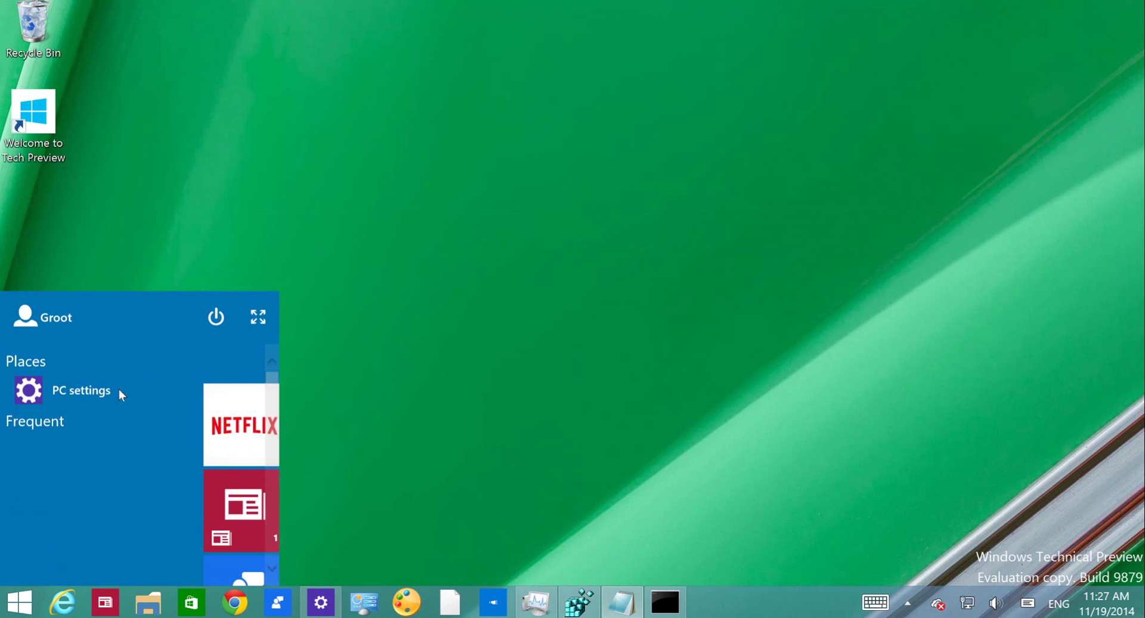
- Browse the tiles of the Continuum Start menu, try moving the Mail tile, and dismiss the menu
{"action": "left_click_drag", "start_coordinate": [275, 457], "coordinate": [286, 540]}
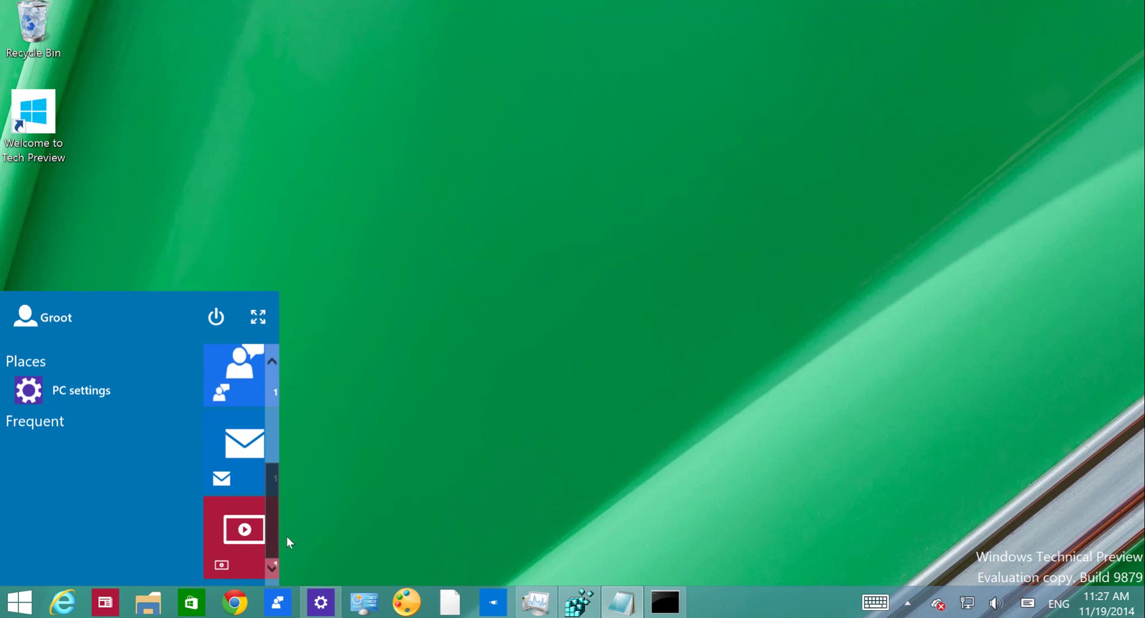
{"action": "mouse_move", "coordinate": [237, 448]}
{"action": "left_mouse_down"}
{"action": "mouse_move", "coordinate": [231, 440]}
{"action": "mouse_move", "coordinate": [228, 467]}
{"action": "left_mouse_up"}
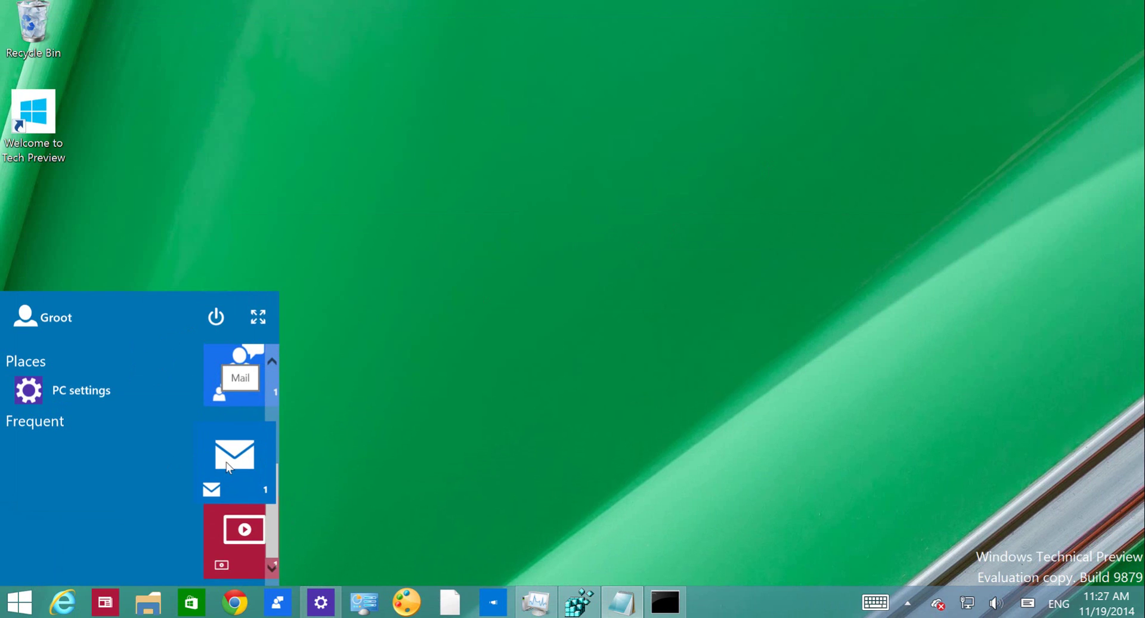
{"action": "left_click_drag", "start_coordinate": [259, 394], "coordinate": [257, 387]}
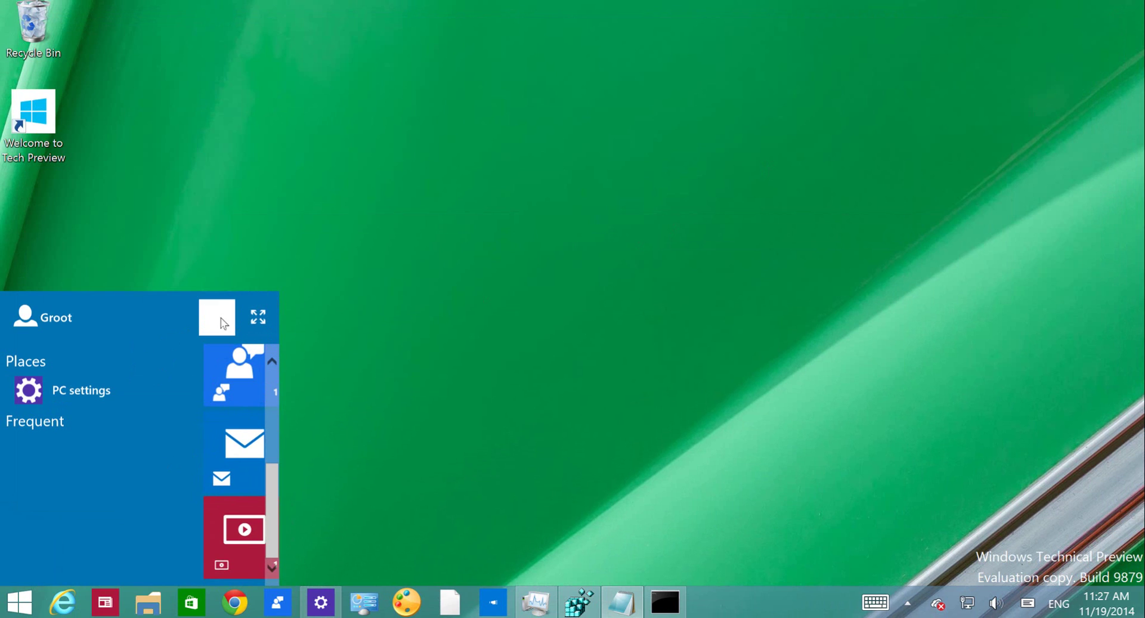
{"action": "left_click", "coordinate": [329, 309]}
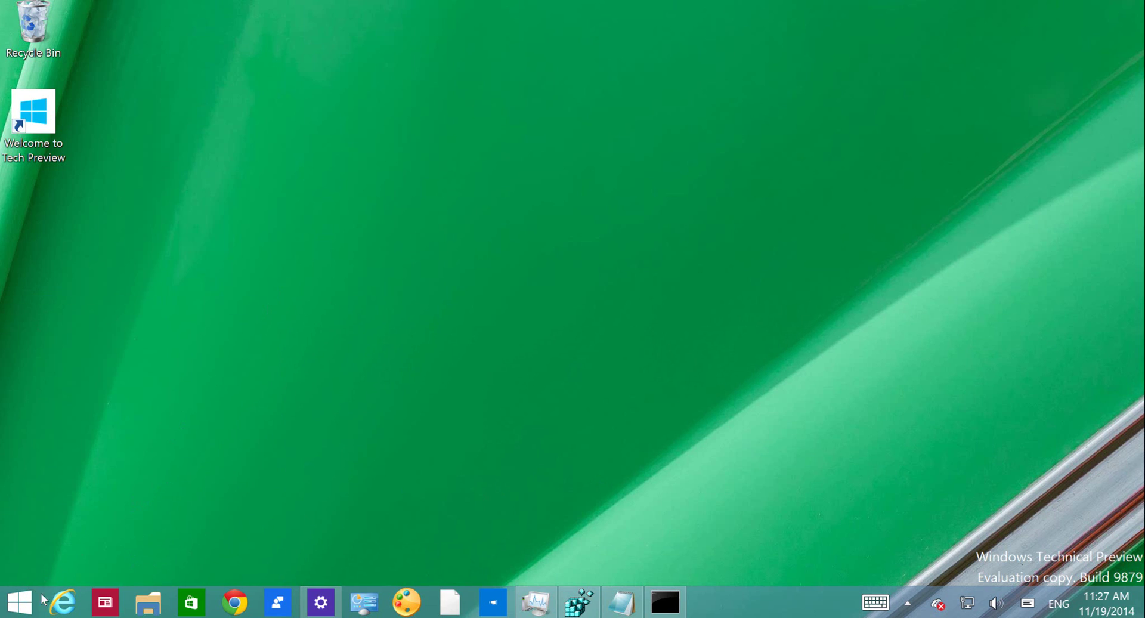
- Reopen the Start menu, try moving the Netflix and News tiles, and review the News tile's unpin and resize options
{"action": "key", "text": "super"}
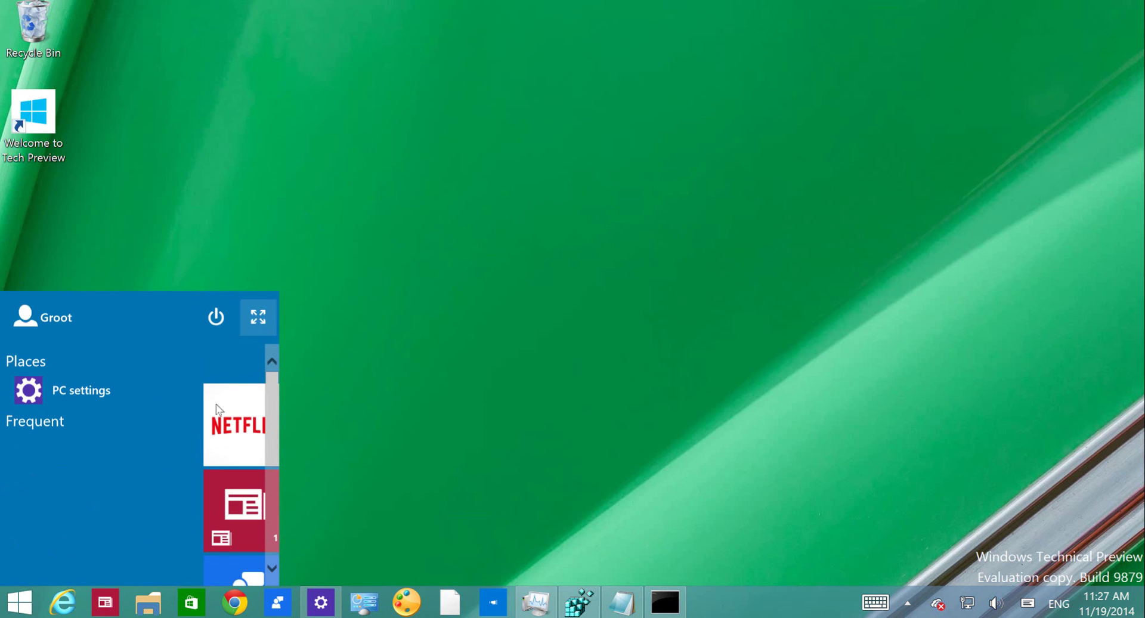
{"action": "mouse_move", "coordinate": [248, 449]}
{"action": "left_mouse_down"}
{"action": "mouse_move", "coordinate": [153, 435]}
{"action": "mouse_move", "coordinate": [203, 431]}
{"action": "mouse_move", "coordinate": [246, 460]}
{"action": "left_mouse_up"}
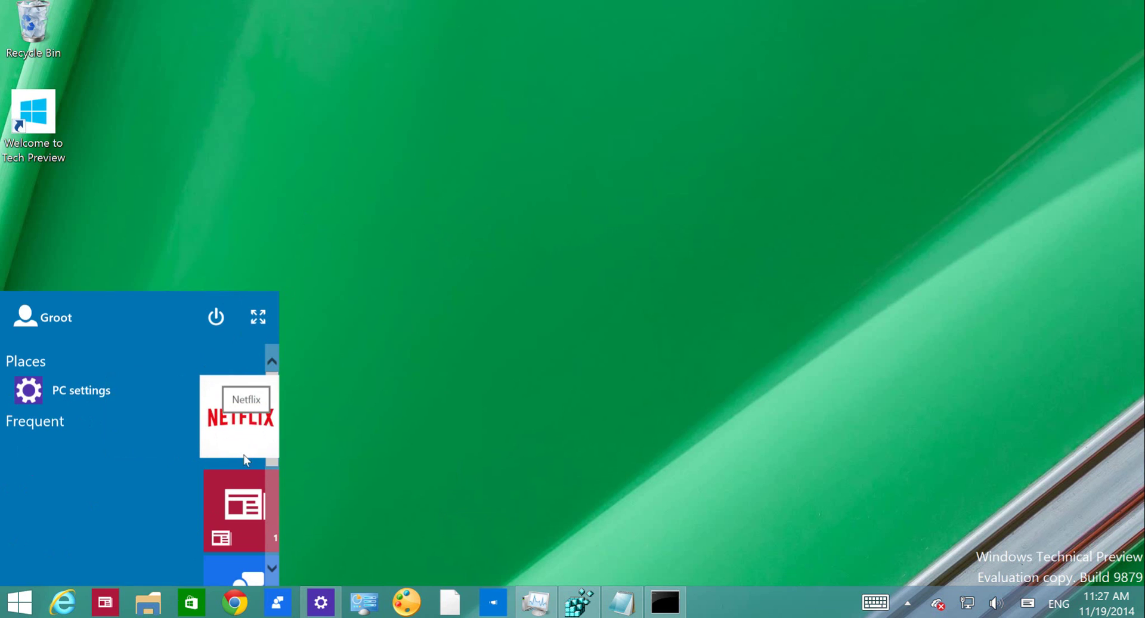
{"action": "mouse_move", "coordinate": [253, 527]}
{"action": "left_mouse_down"}
{"action": "mouse_move", "coordinate": [160, 489]}
{"action": "mouse_move", "coordinate": [233, 518]}
{"action": "left_mouse_up"}
{"action": "right_click", "coordinate": [236, 523]}
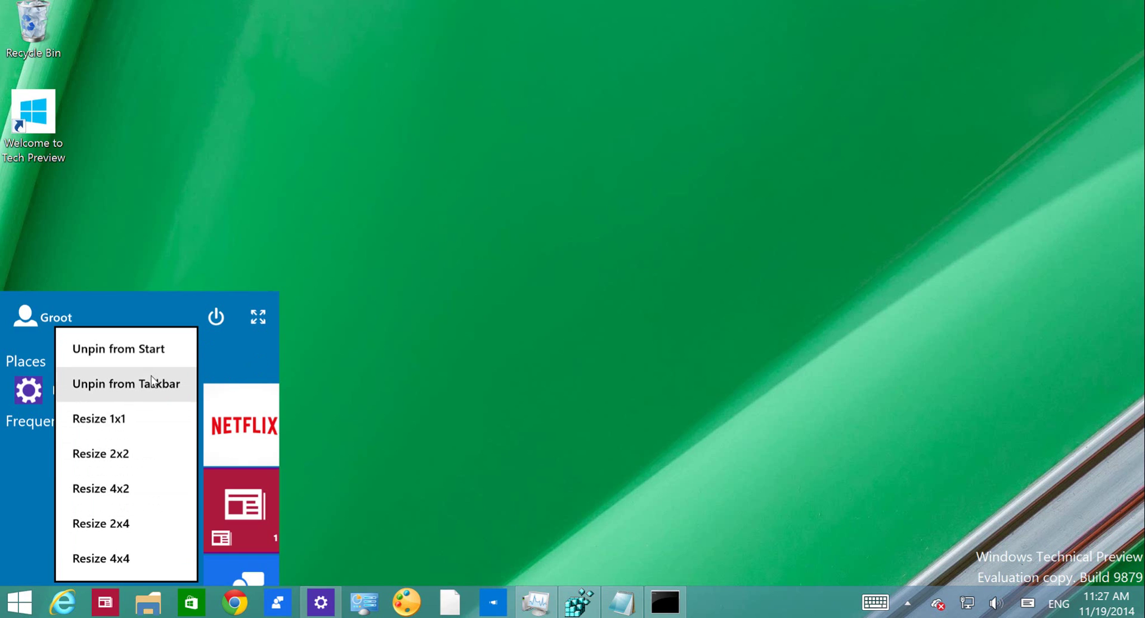
{"action": "left_click", "coordinate": [251, 357]}
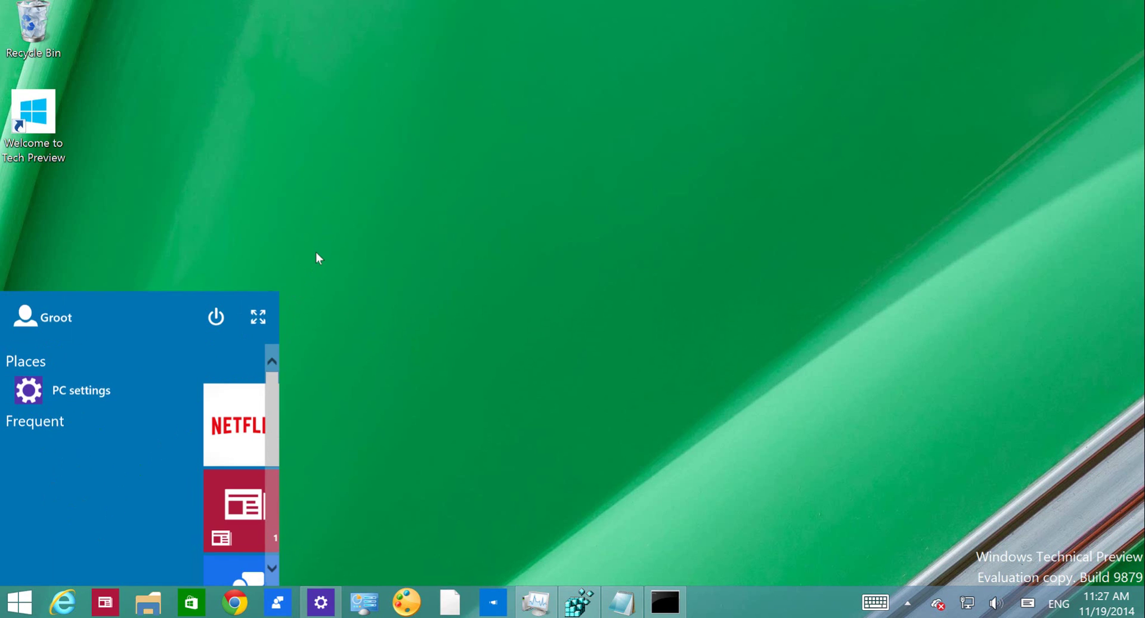
- Set the UseExperience value in the Launcher registry key to 0 and bring up Task Manager
{"action": "left_click", "coordinate": [574, 604]}
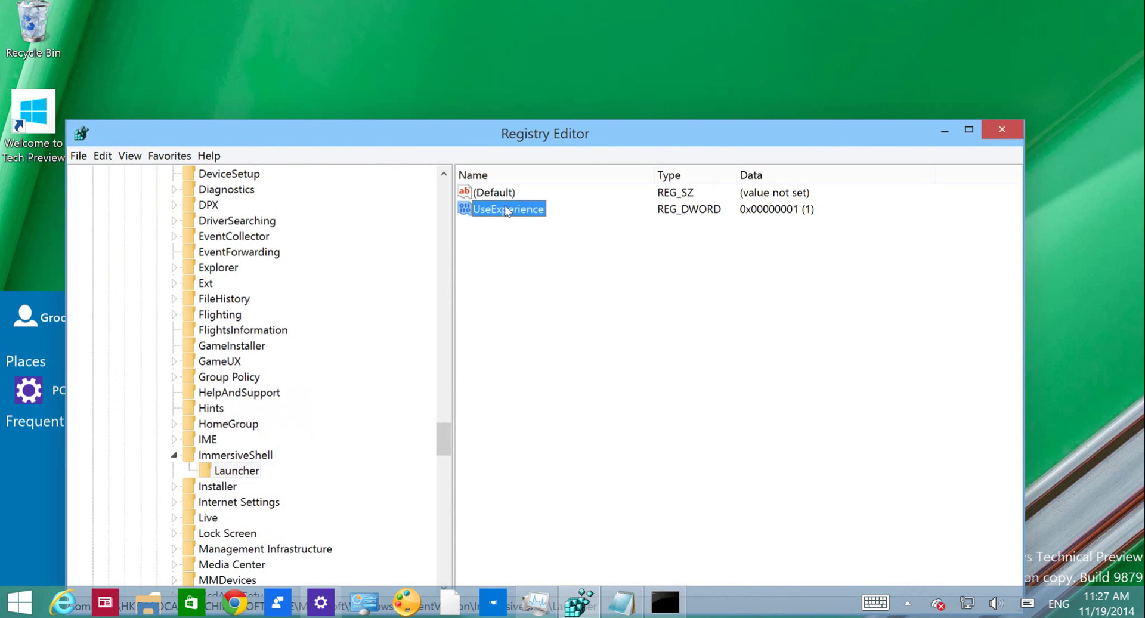
{"action": "double_click", "coordinate": [506, 209]}
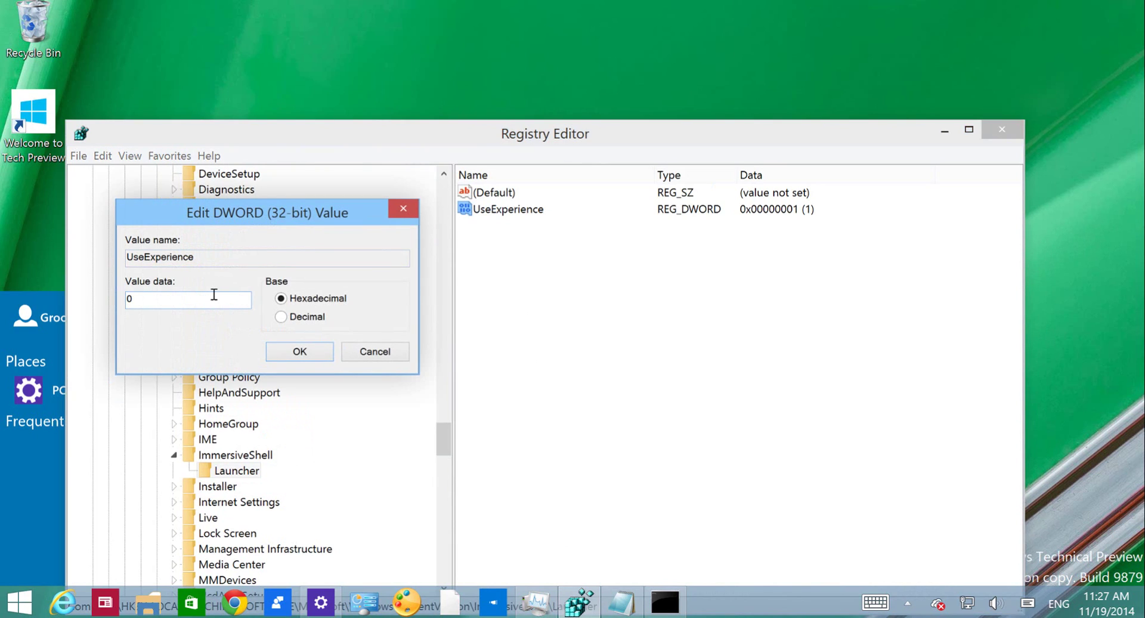
{"action": "left_click", "coordinate": [318, 355]}
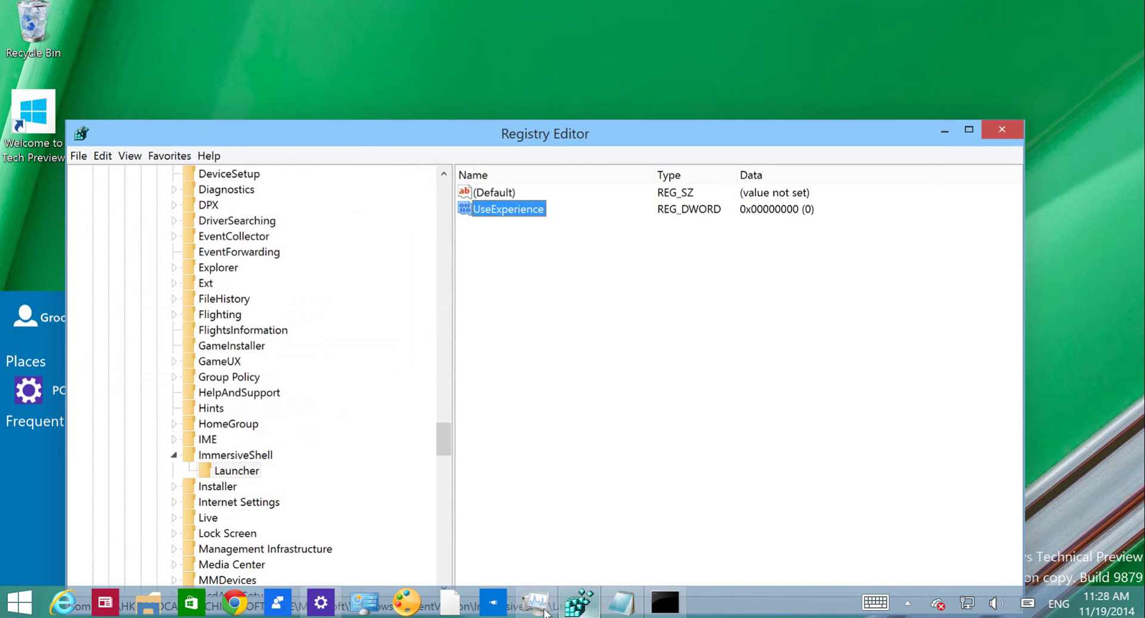
{"action": "left_click", "coordinate": [545, 612]}
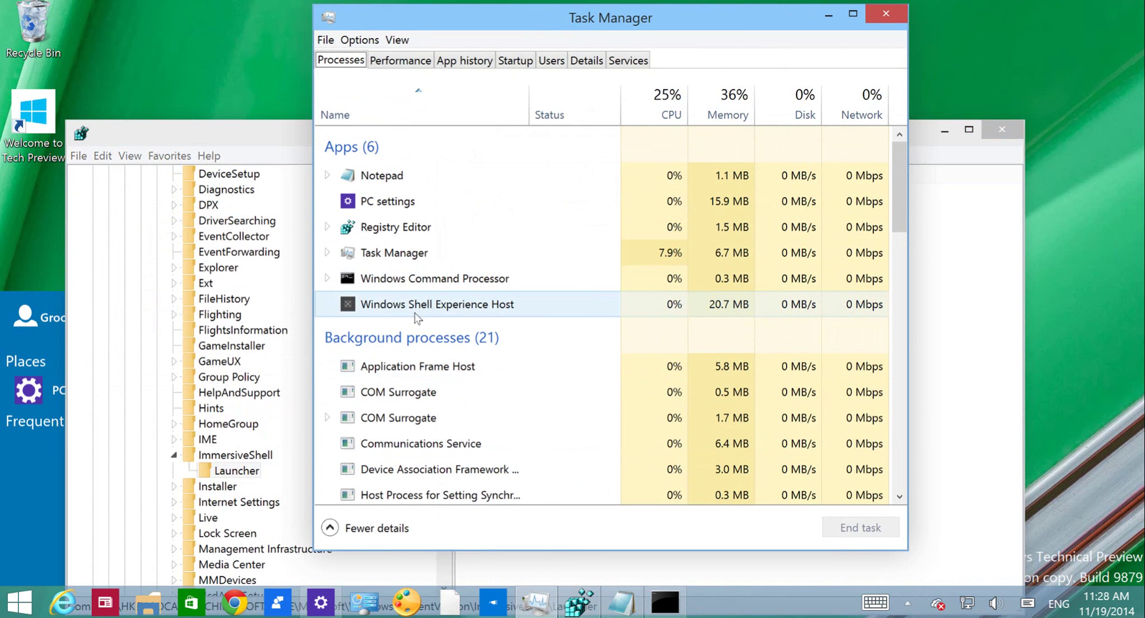
- Restart the Windows Explorer process in Task Manager to apply the Start menu registry change
{"action": "left_click", "coordinate": [417, 315]}
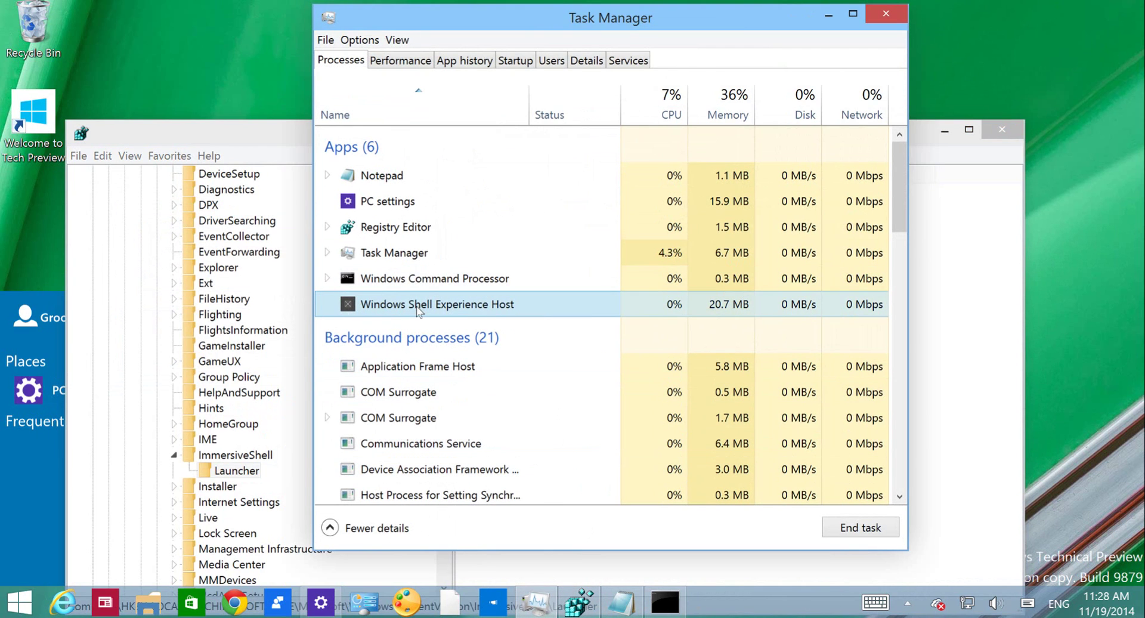
{"action": "scroll", "coordinate": [471, 349], "scroll_direction": "down", "scroll_amount": 3}
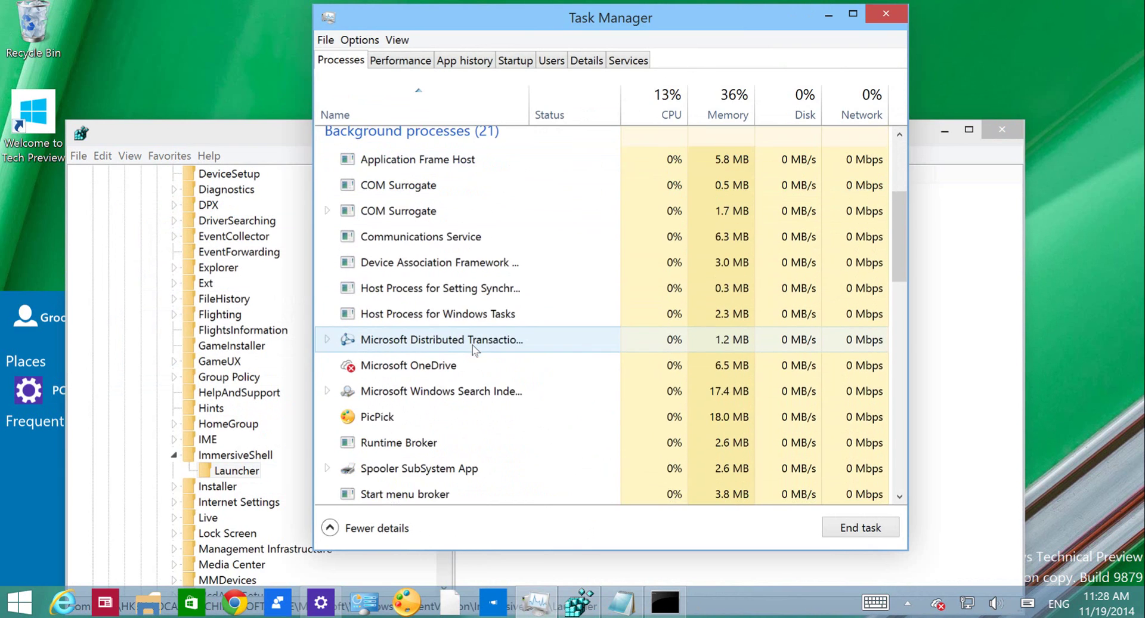
{"action": "scroll", "coordinate": [473, 349], "scroll_direction": "down", "scroll_amount": 5}
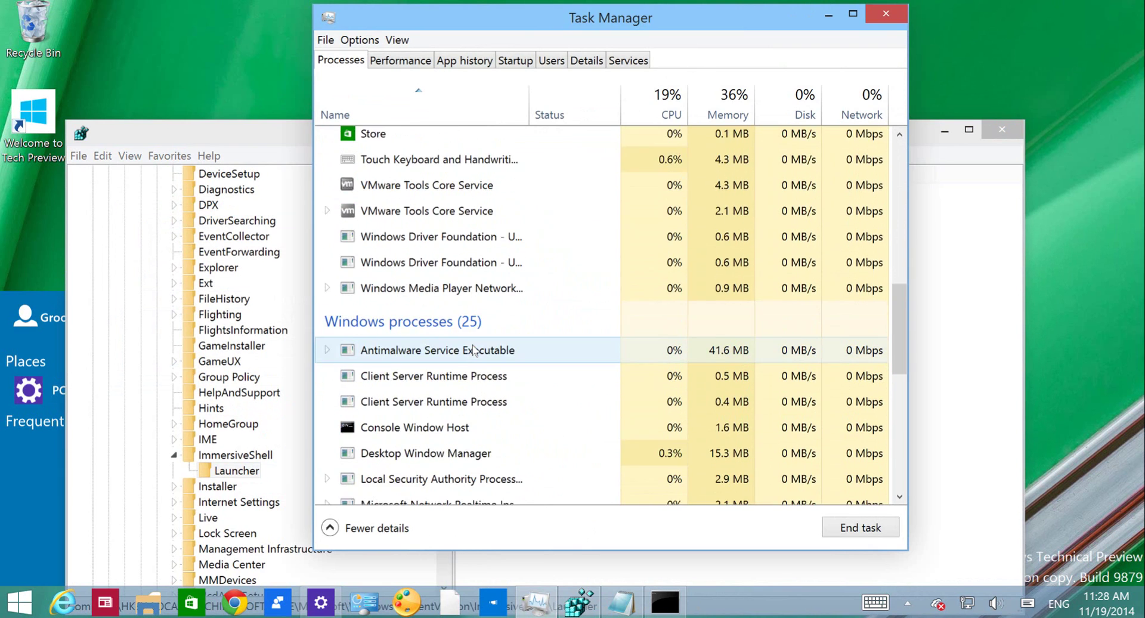
{"action": "scroll", "coordinate": [473, 349], "scroll_direction": "down", "scroll_amount": 6}
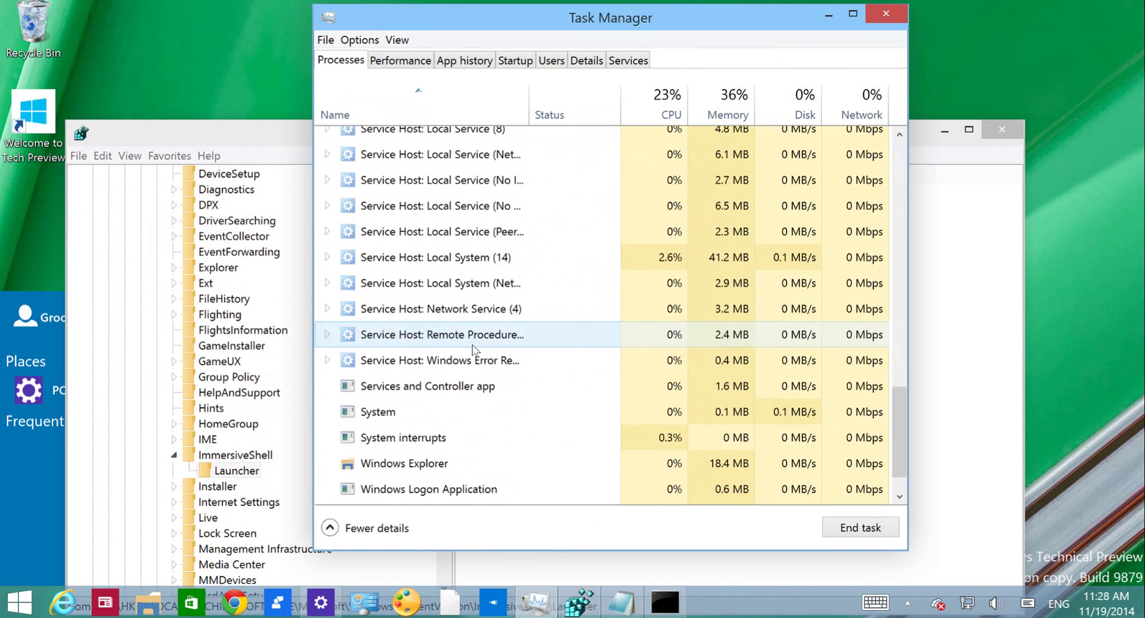
{"action": "scroll", "coordinate": [472, 349], "scroll_direction": "down", "scroll_amount": 1}
{"action": "left_click", "coordinate": [418, 416]}
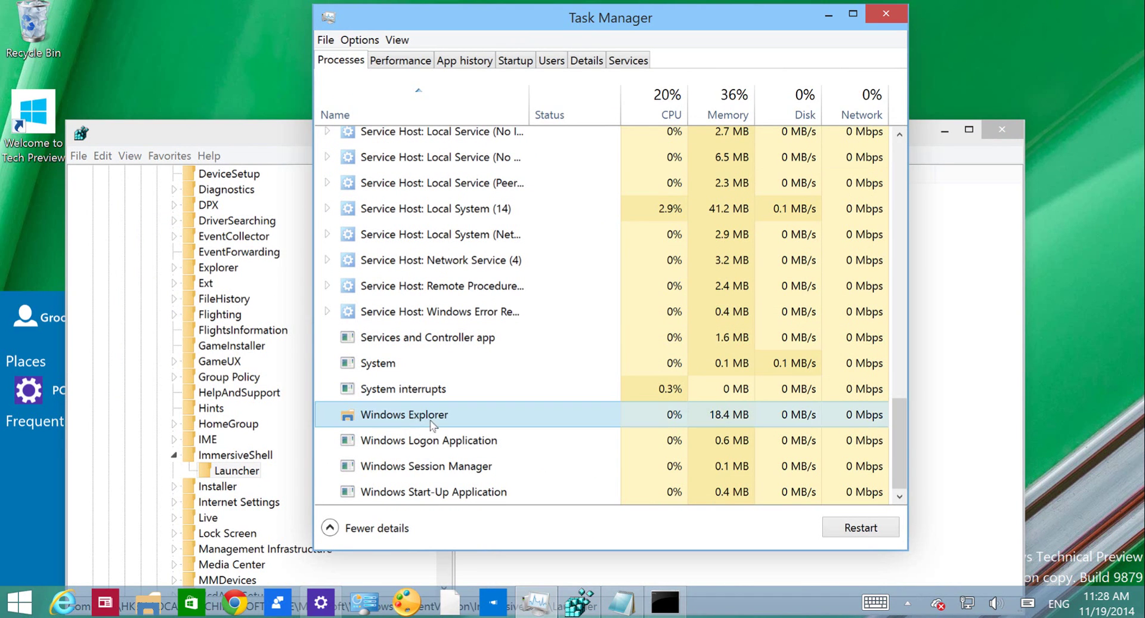
{"action": "left_click", "coordinate": [845, 535]}
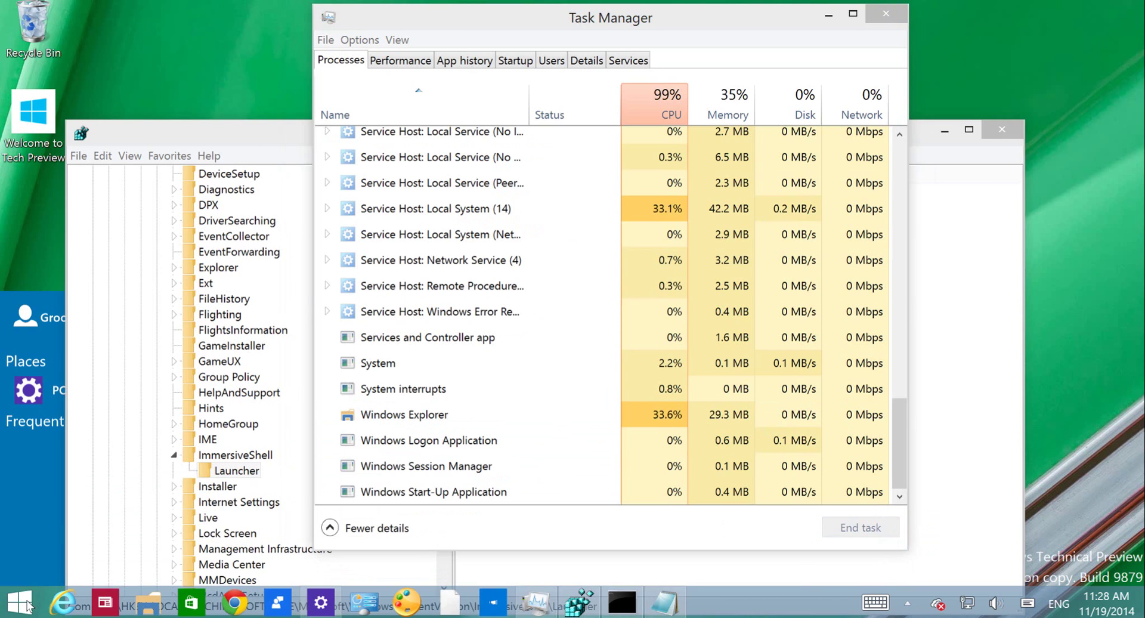
- Open the Start menu to check its style, dismiss it, and minimize Registry Editor and Task Manager
{"action": "left_click", "coordinate": [27, 605]}
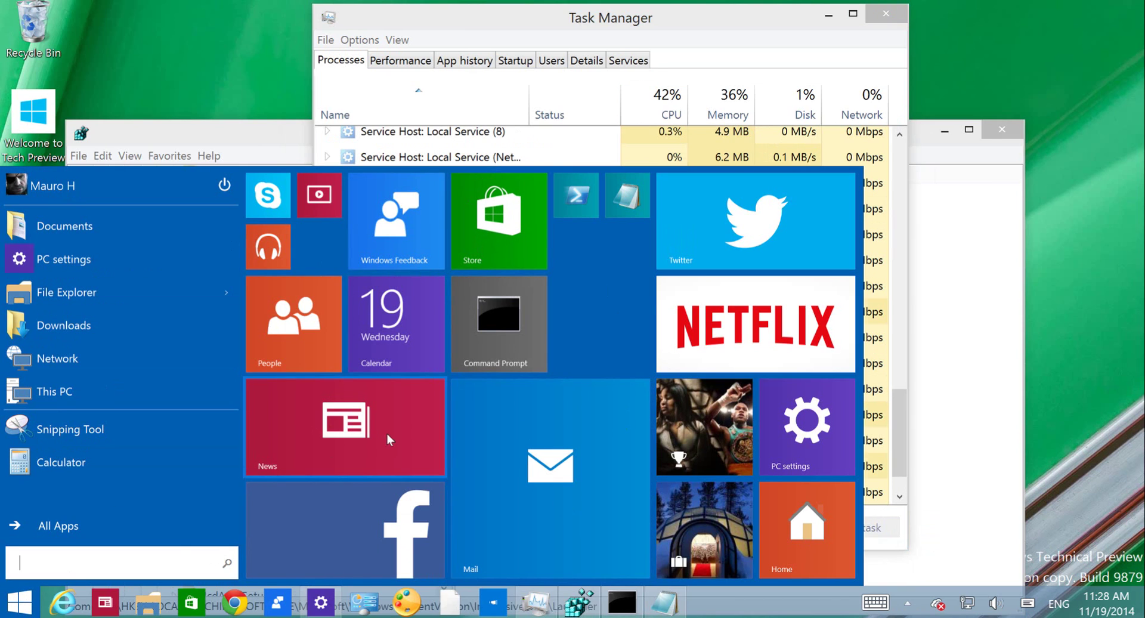
{"action": "left_click", "coordinate": [270, 131]}
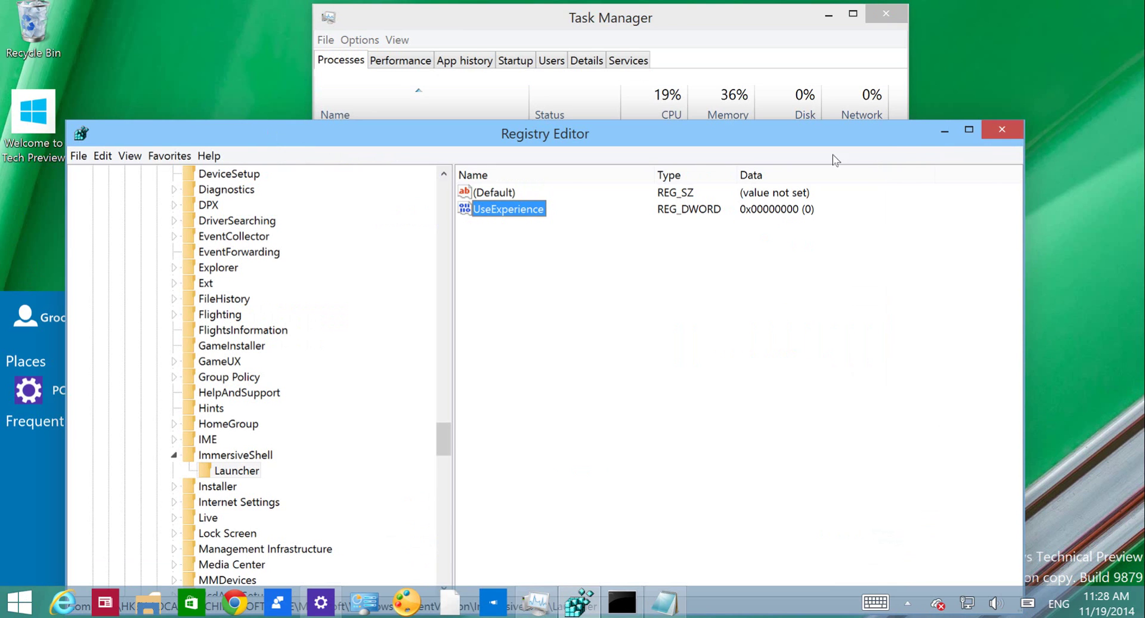
{"action": "left_click", "coordinate": [944, 130]}
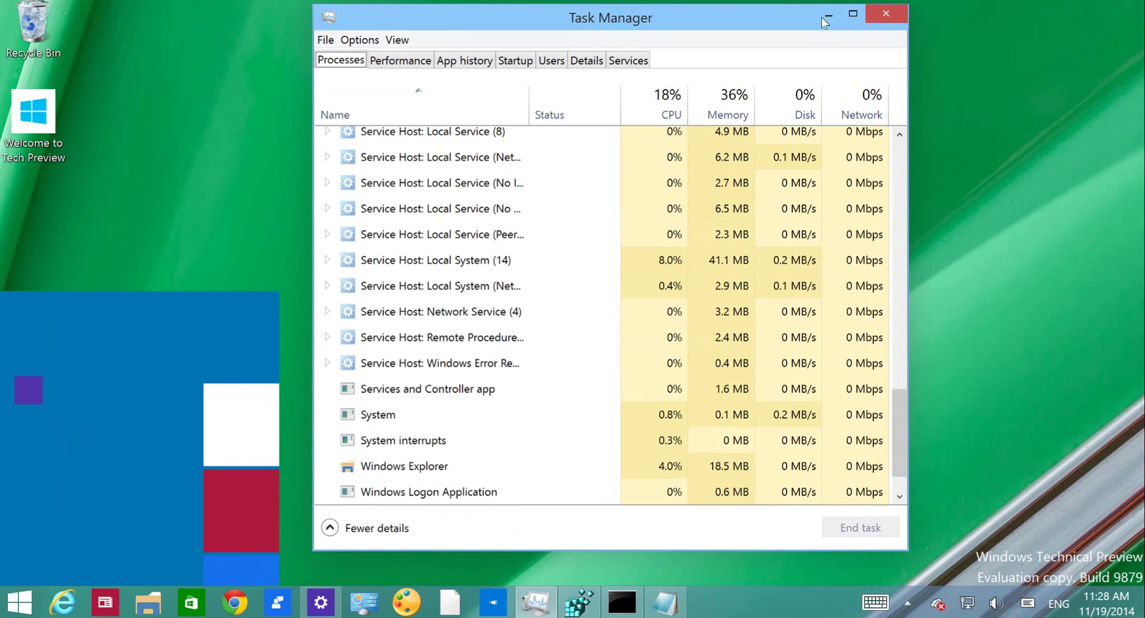
{"action": "left_click", "coordinate": [824, 22]}
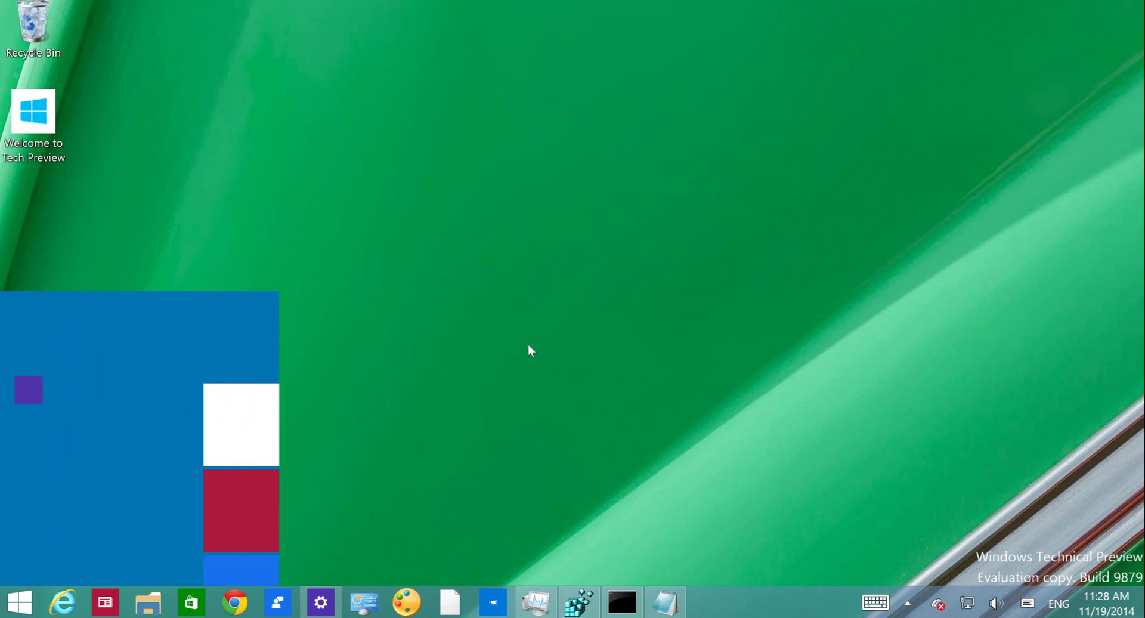
- View the Start menu over the cleared desktop, dismiss it, and briefly show the hidden notification icons
{"action": "left_click", "coordinate": [19, 603]}
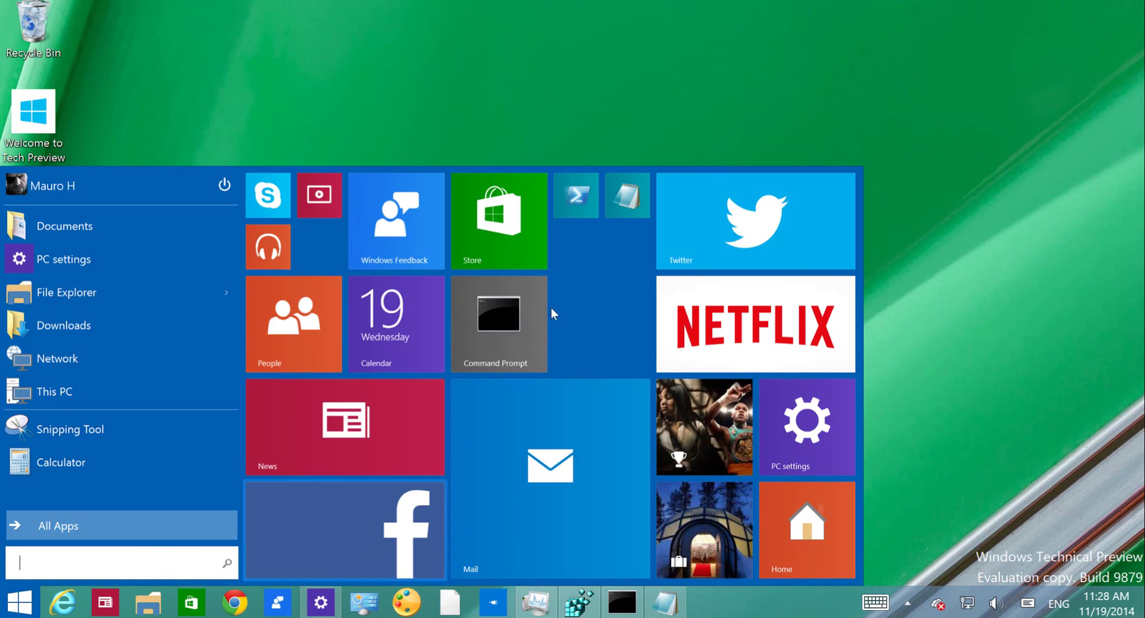
{"action": "left_click", "coordinate": [927, 349]}
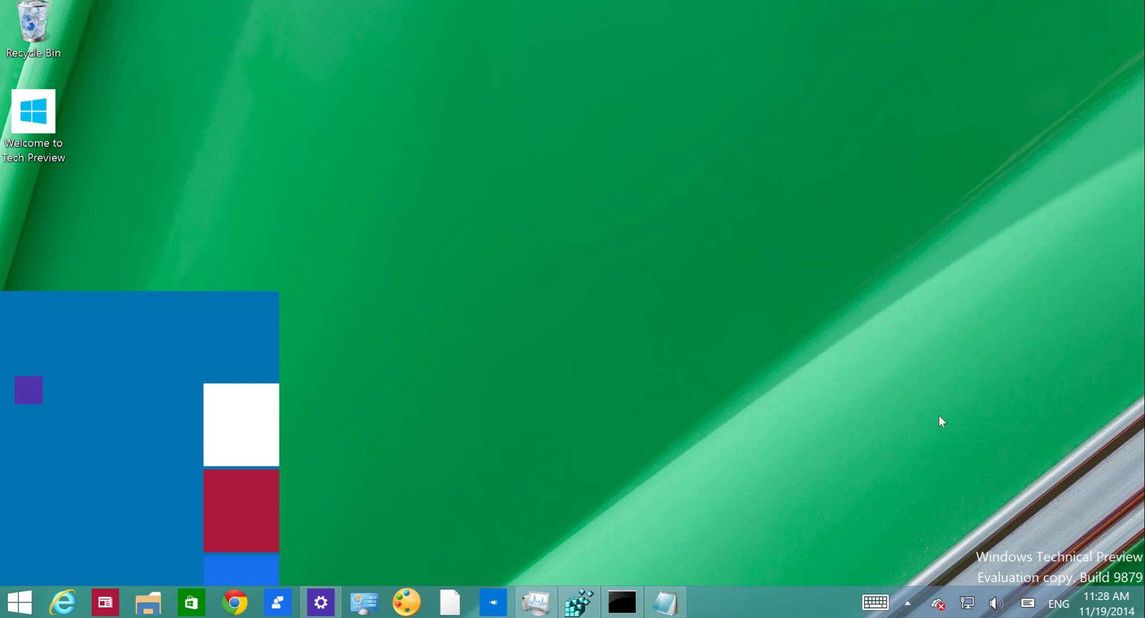
{"action": "left_click", "coordinate": [907, 603]}
{"action": "left_click", "coordinate": [907, 602]}
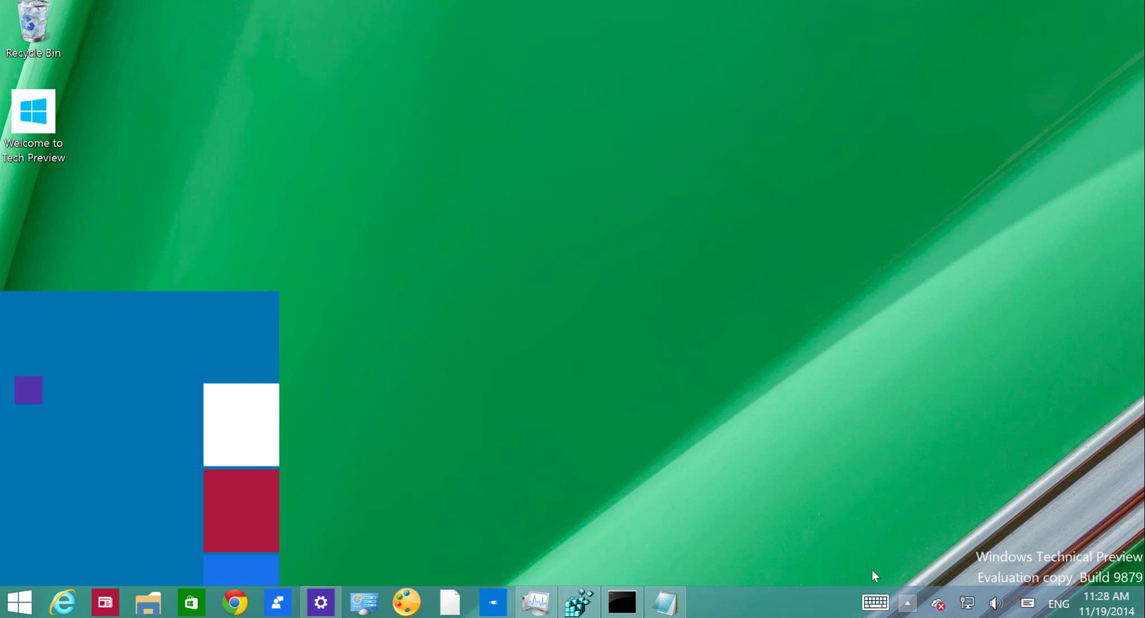